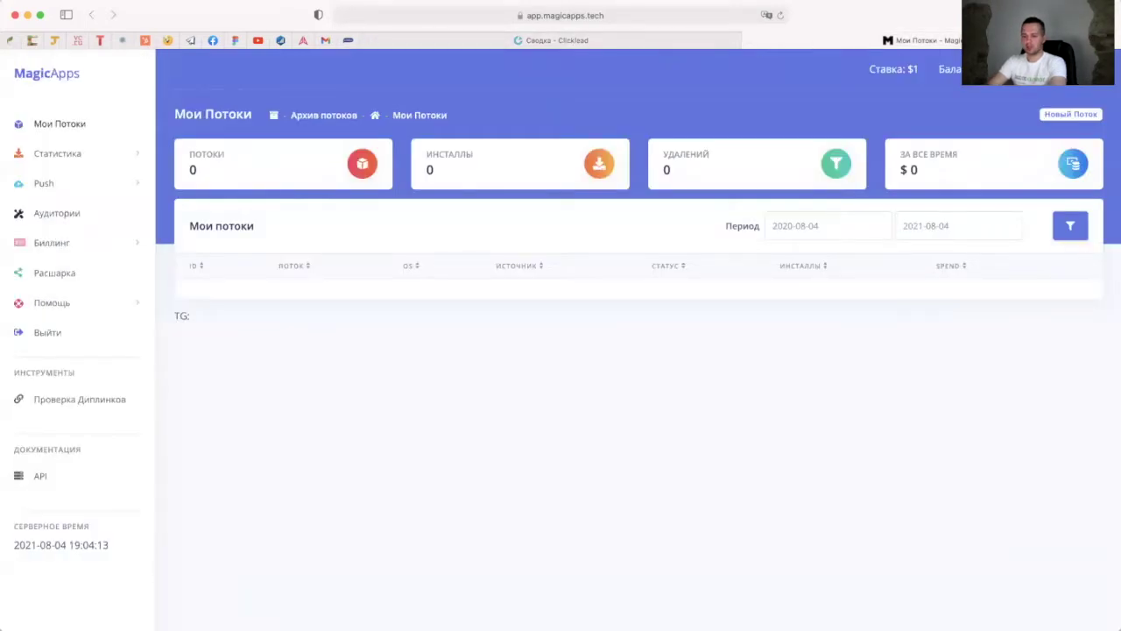
Step: Check the Keitaro Campaigns list, return to the empty MagicApps dashboard, and start a new browser tab
key(super+Tab)
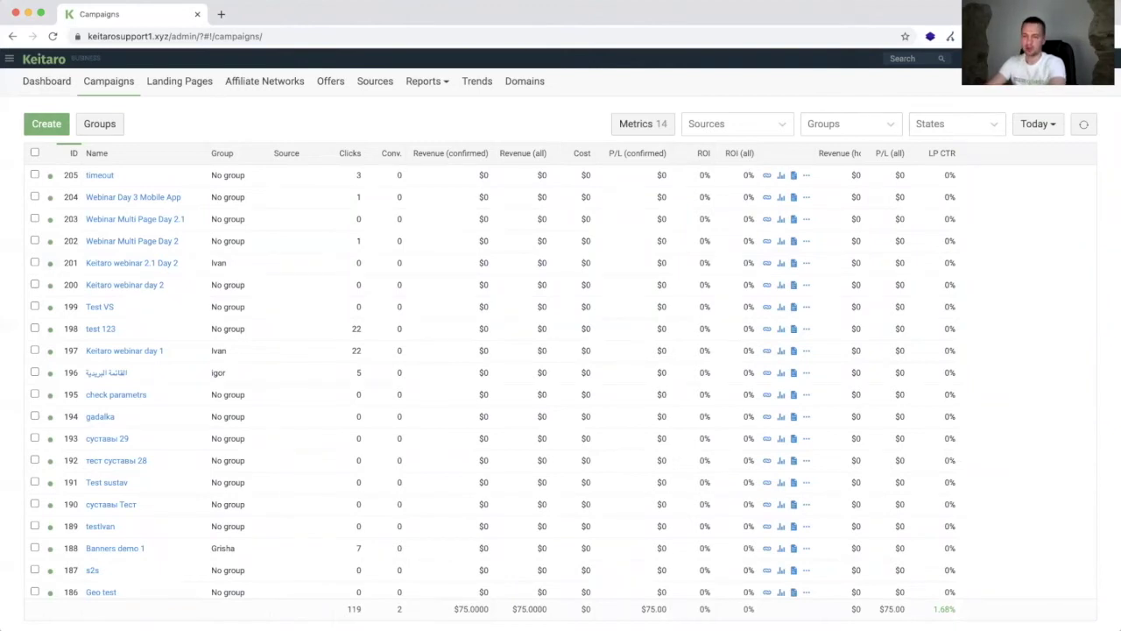
key(super+Tab)
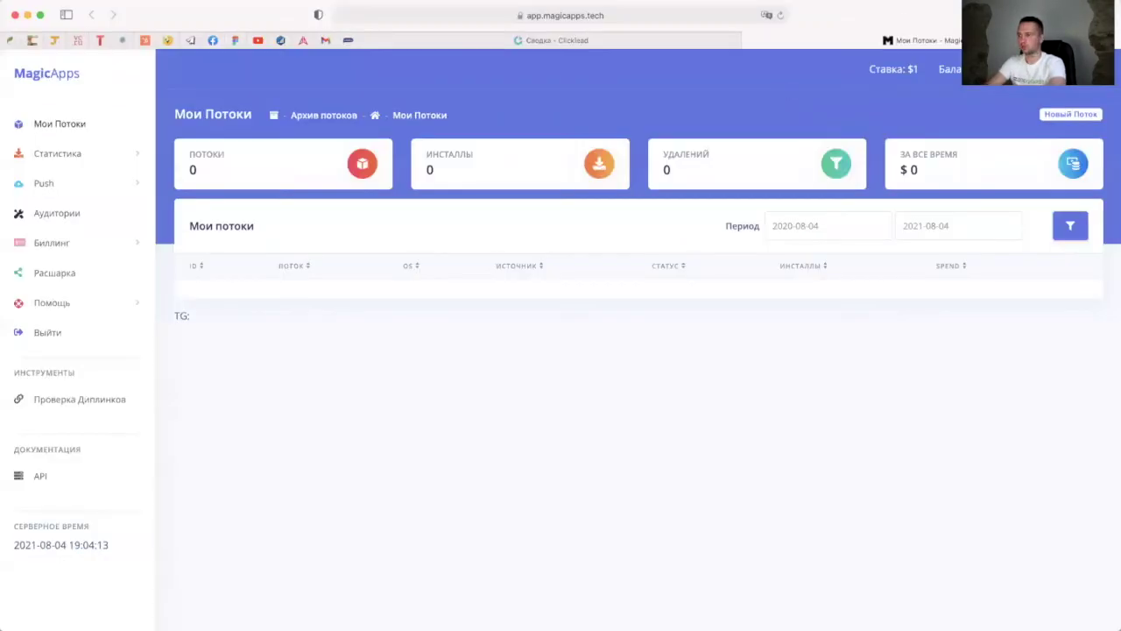
key(super+t)
Step: Search YouTube for 'кеитаро' and browse the Keitaro Tracker channel's uploaded videos
click(734, 134)
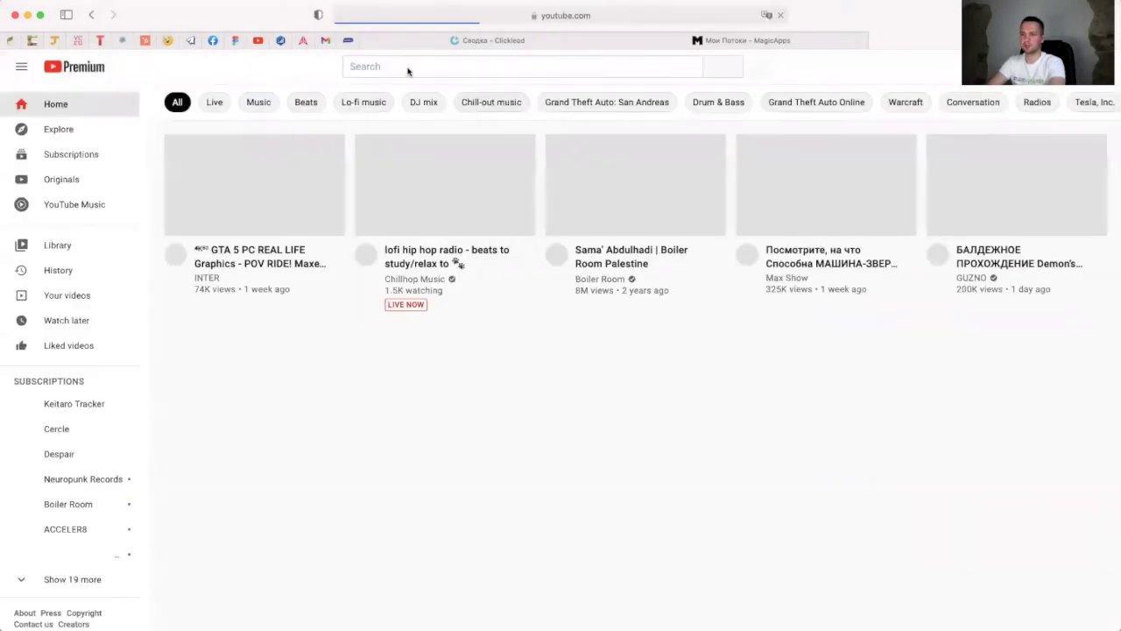
click(407, 68)
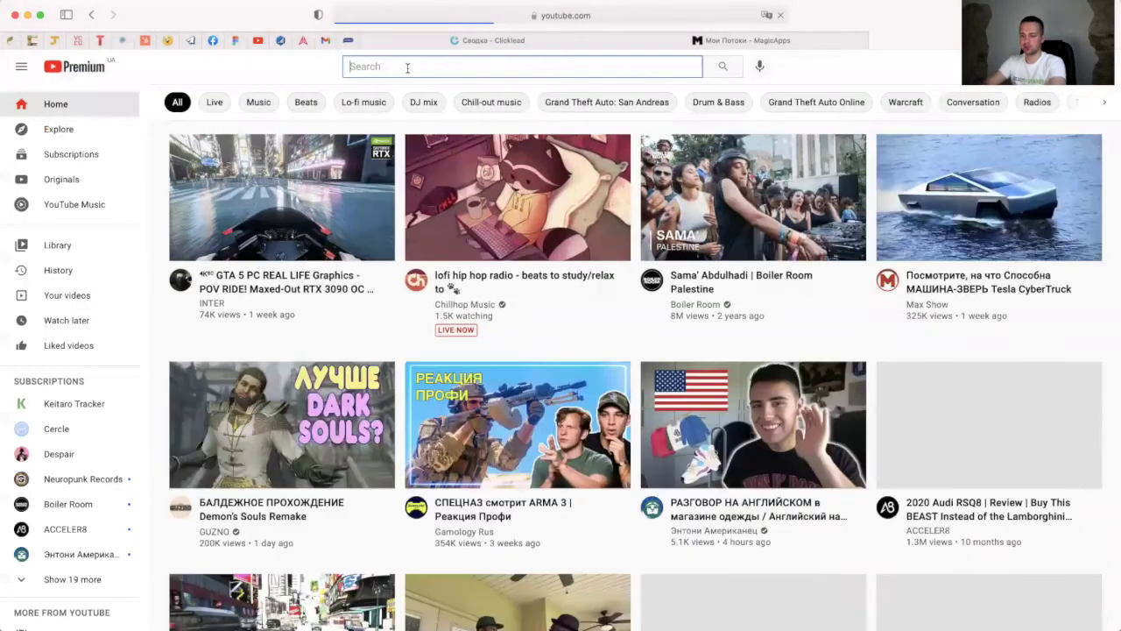
text(кеитаро)
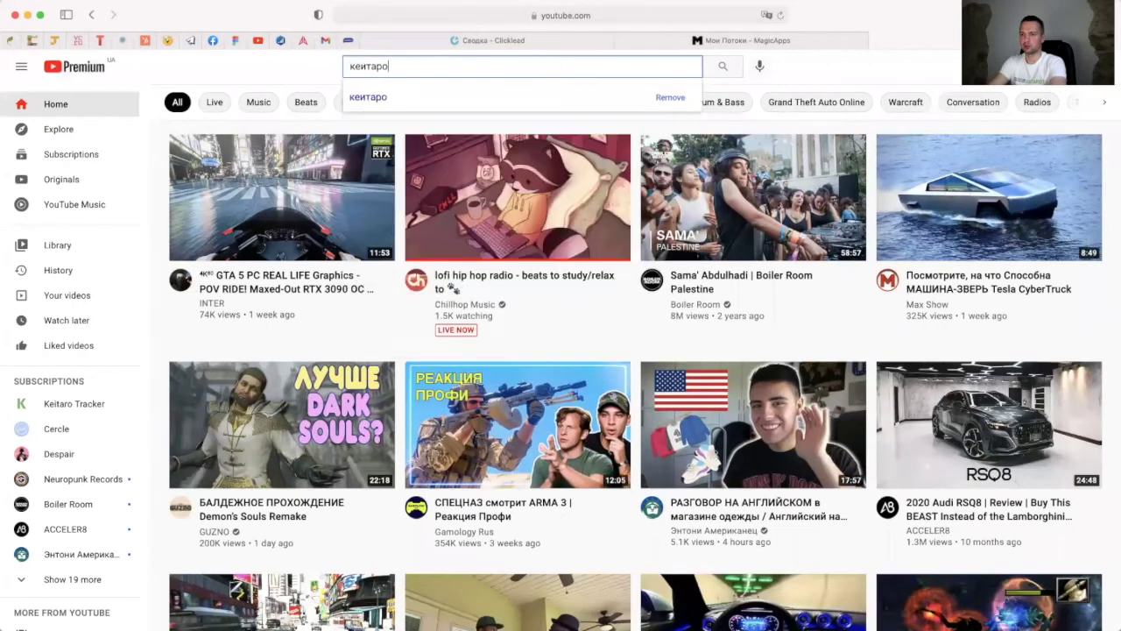
key(Return)
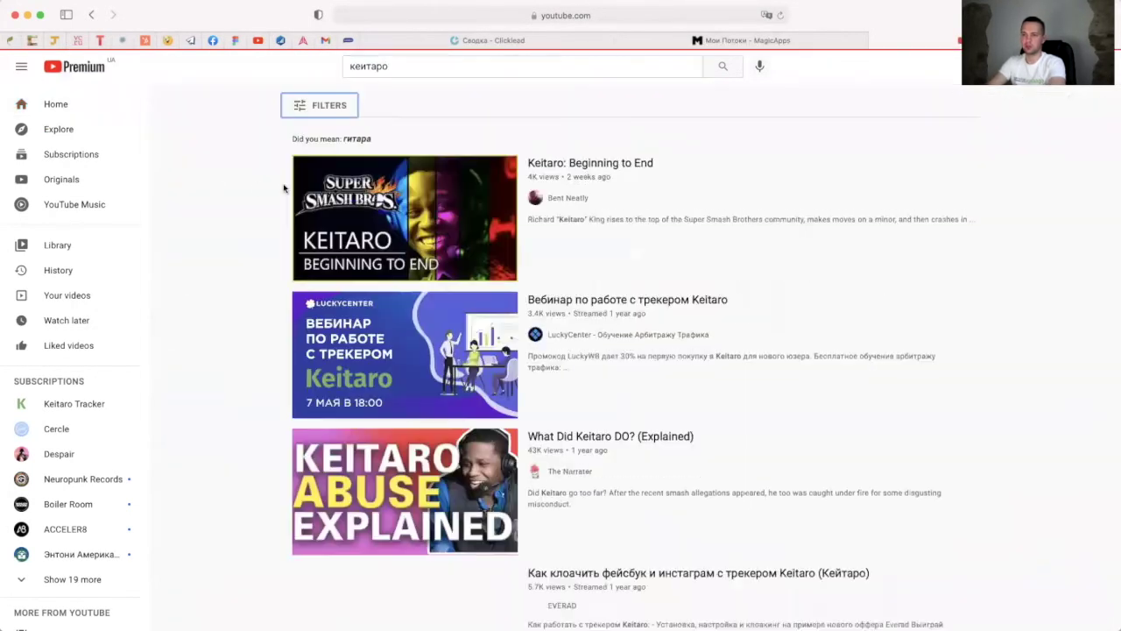
scroll(570, 334, down, 5)
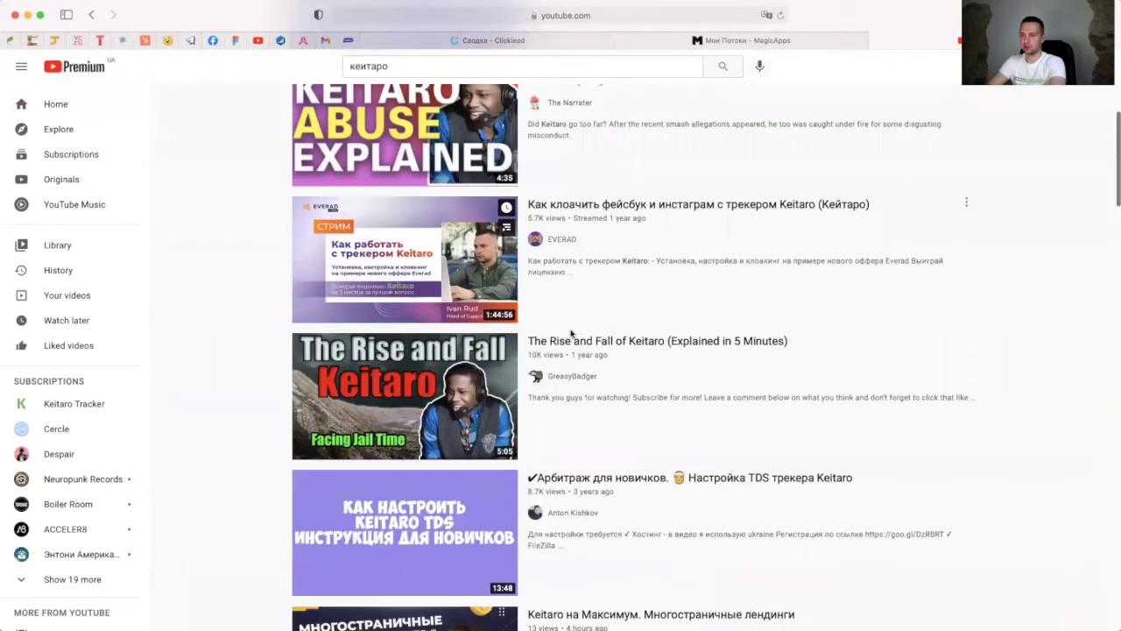
scroll(570, 334, down, 5)
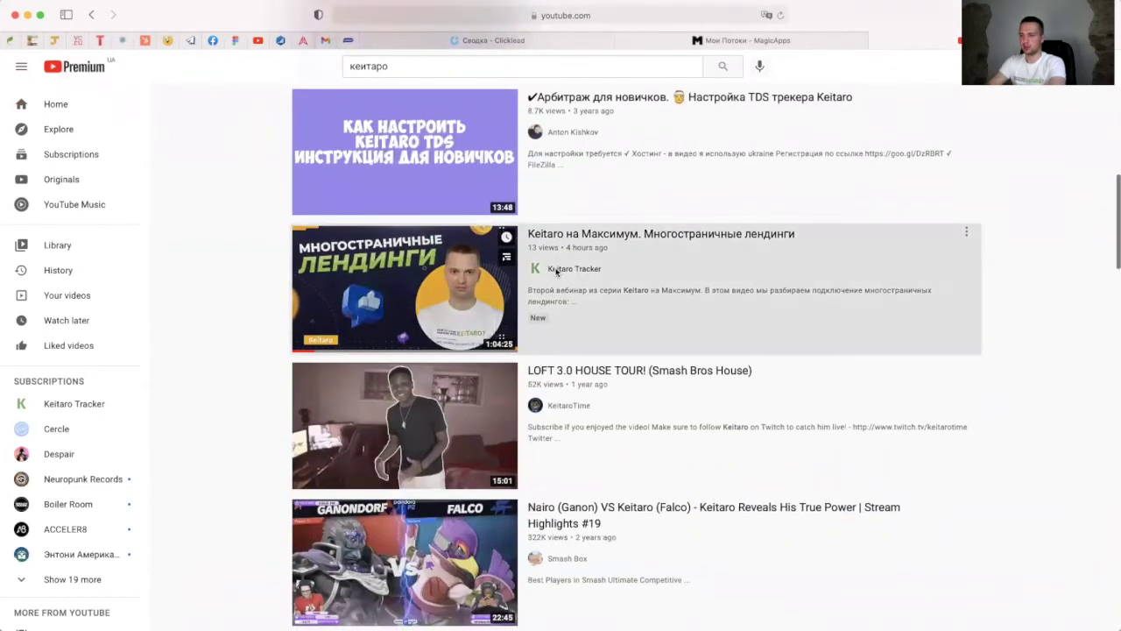
click(557, 269)
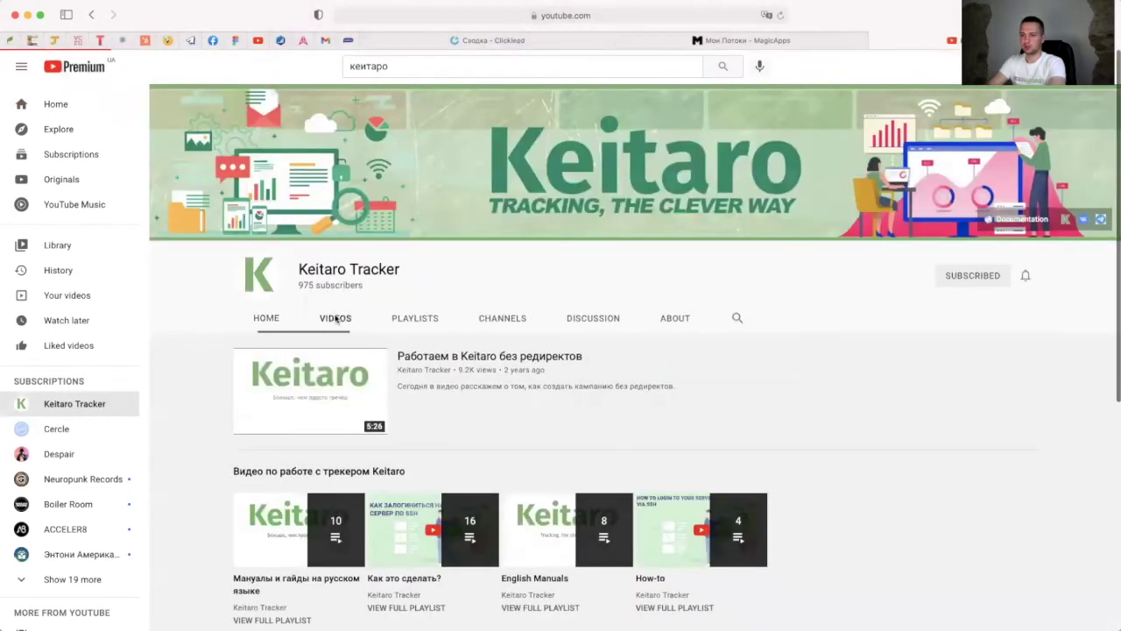
click(336, 319)
scroll(413, 376, down, 3)
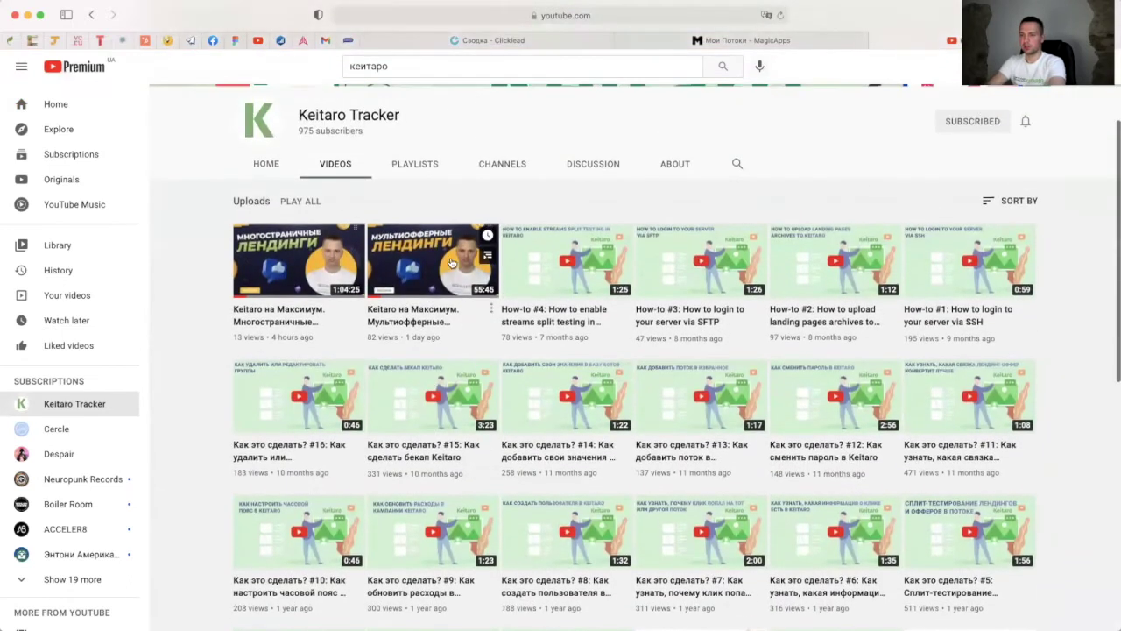
Step: Check the channel page's web address, then go back to the MagicApps tab
click(476, 16)
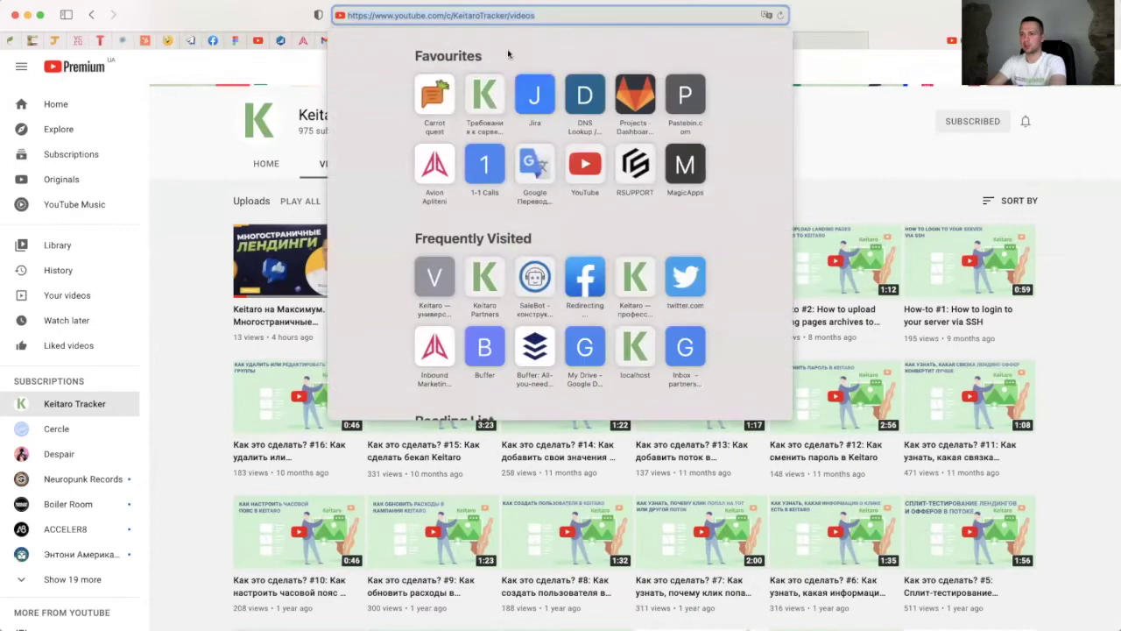
key(Escape)
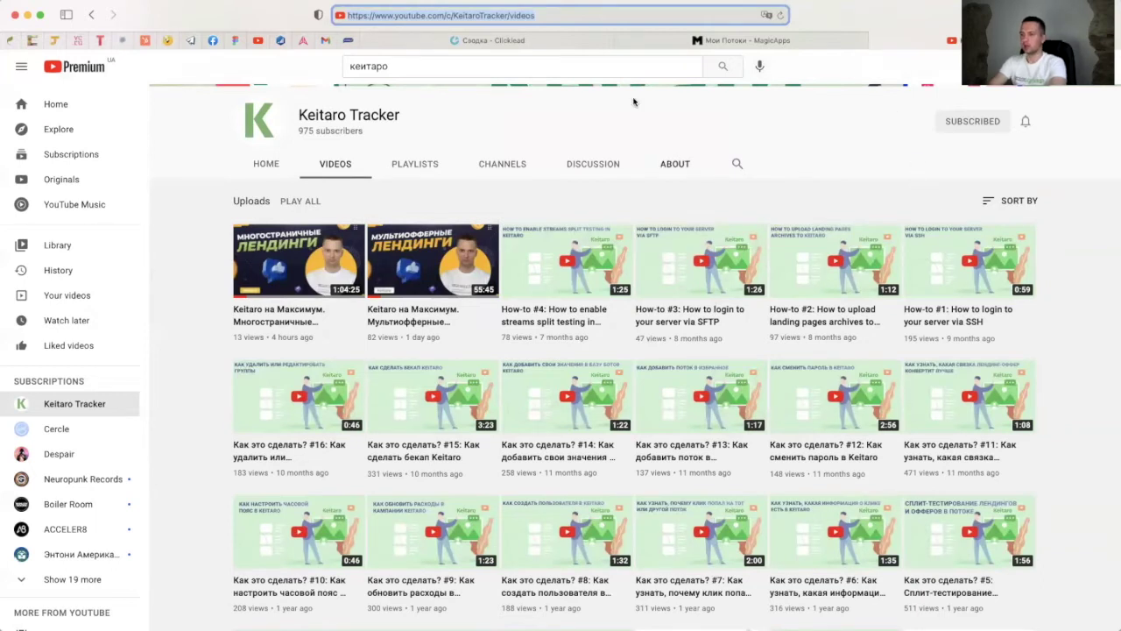
click(868, 41)
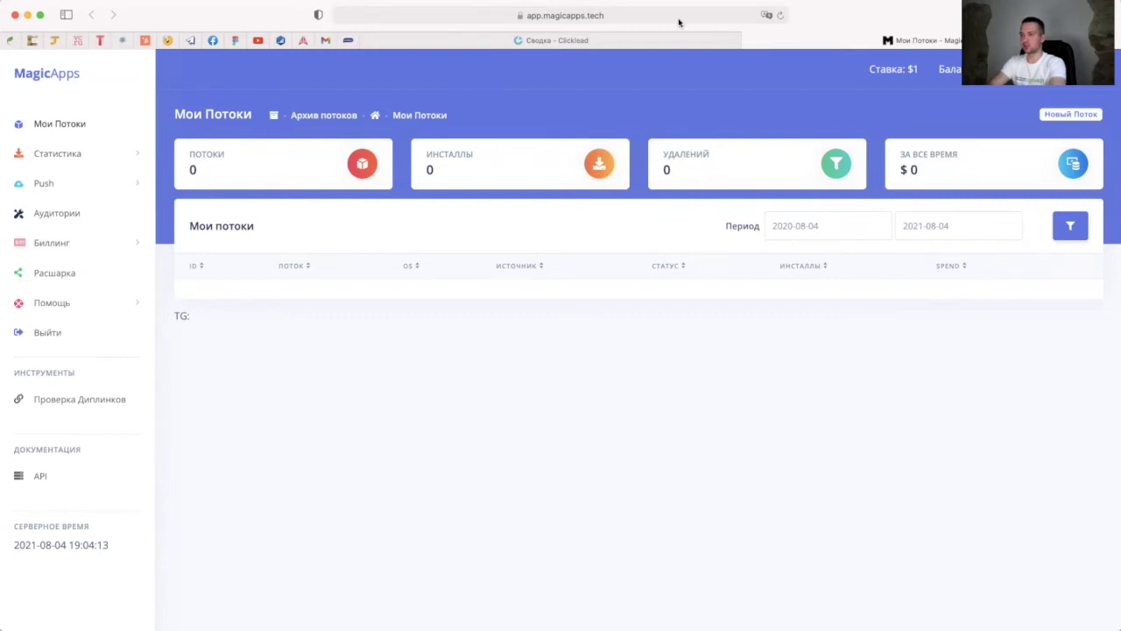
Step: Switch to the 'Сводка - Clicklead' tab to view today's visits, conversions and new offers
click(616, 42)
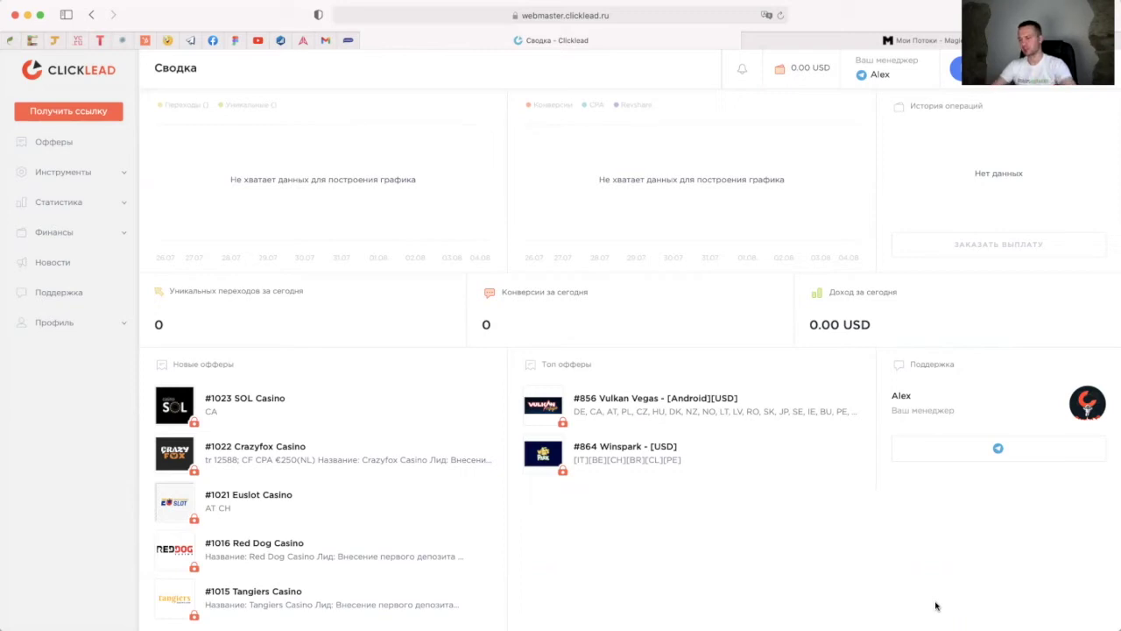
Step: Filter Clicklead offers to 'Только доступные' and begin a stream for #819 Casoola [CPA]
click(919, 40)
click(596, 41)
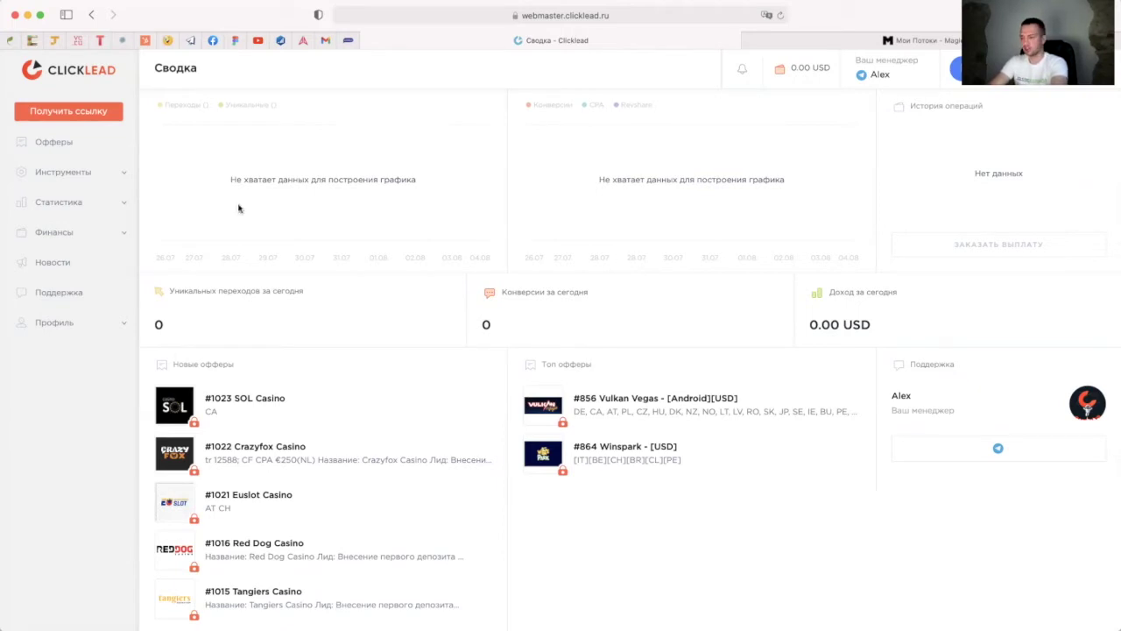
click(53, 141)
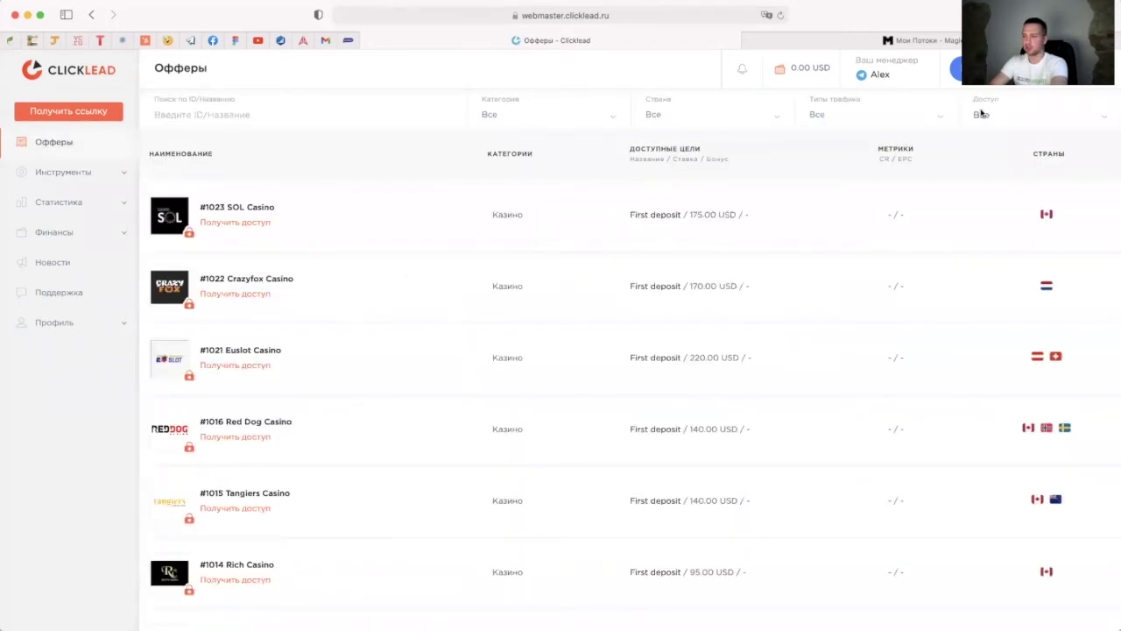
click(1002, 123)
click(996, 159)
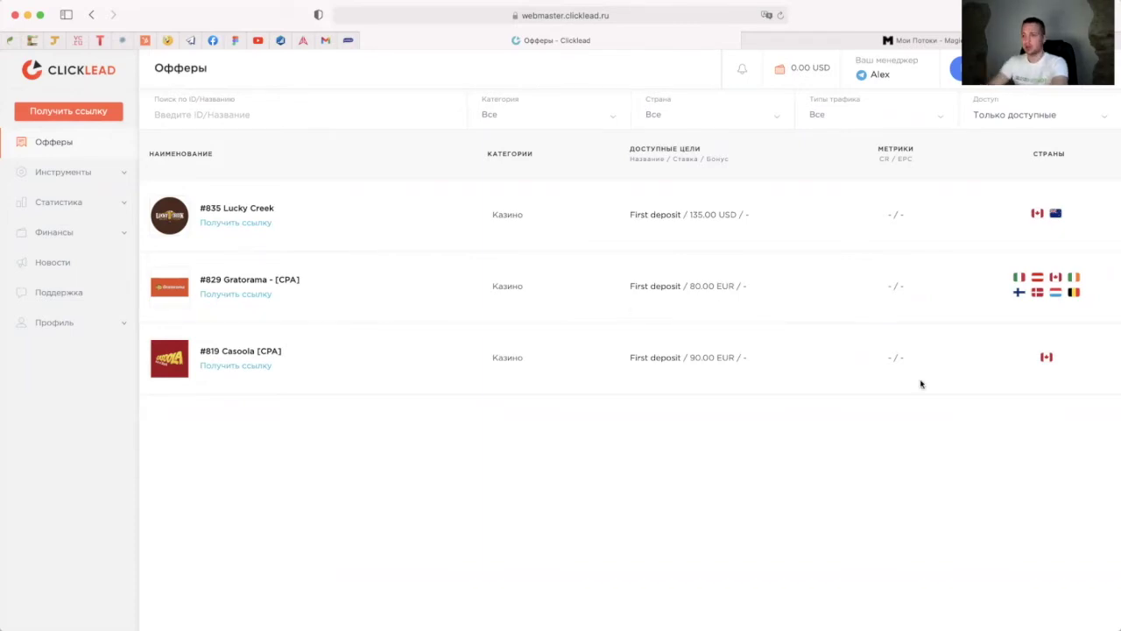
click(271, 351)
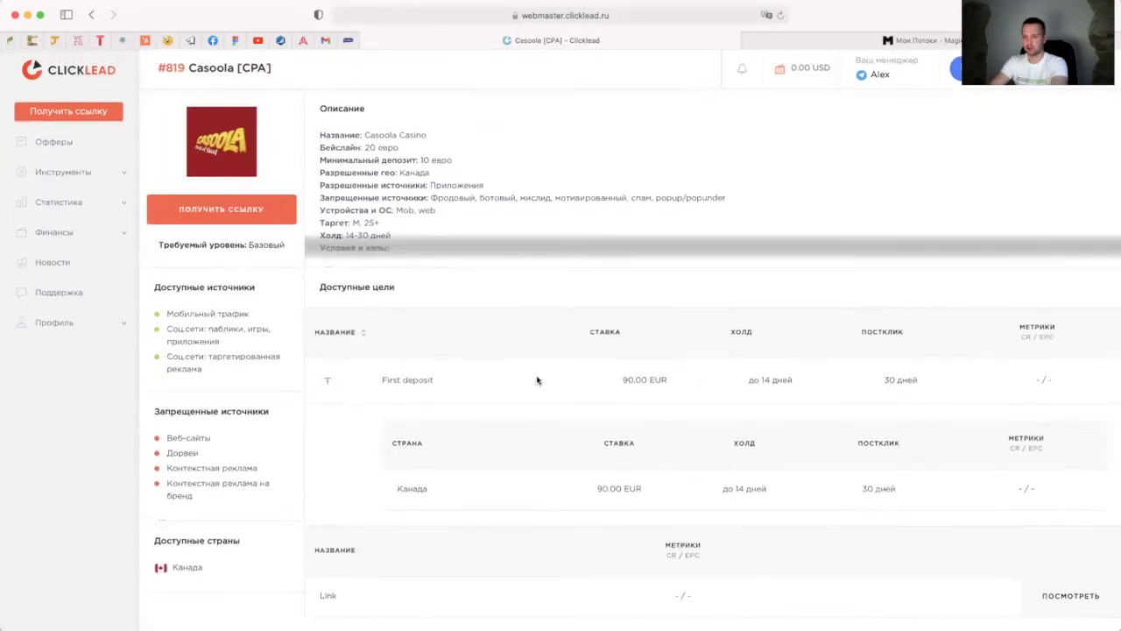
click(207, 207)
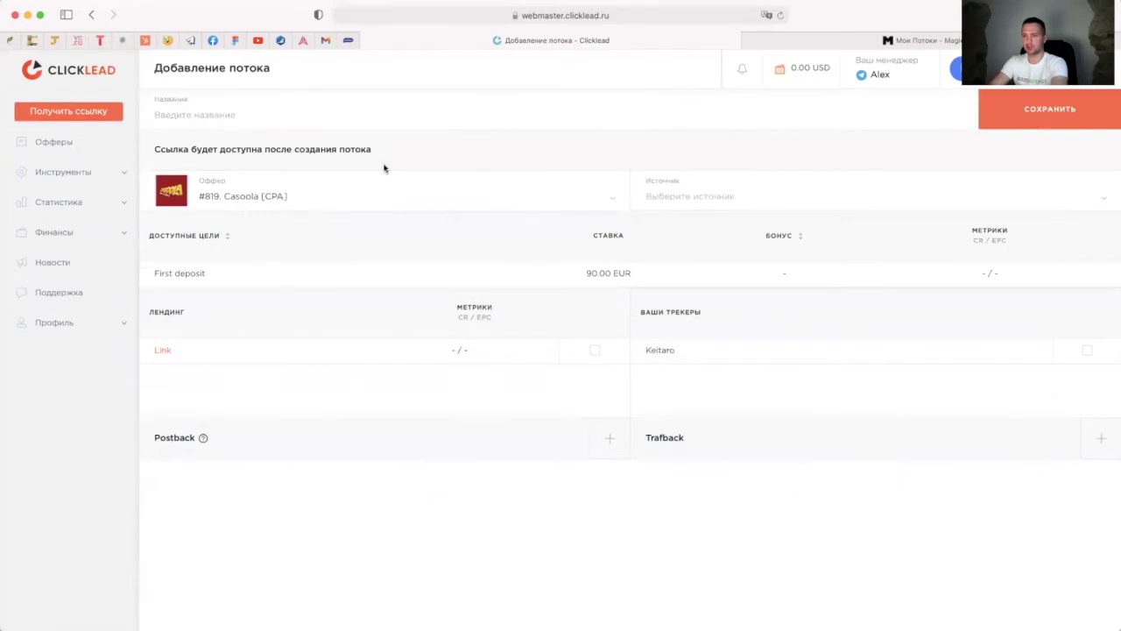
Step: Name the stream 'Potok test', choose #440 Facebook as source, and include the Link landing
click(248, 119)
text(Зщещ)
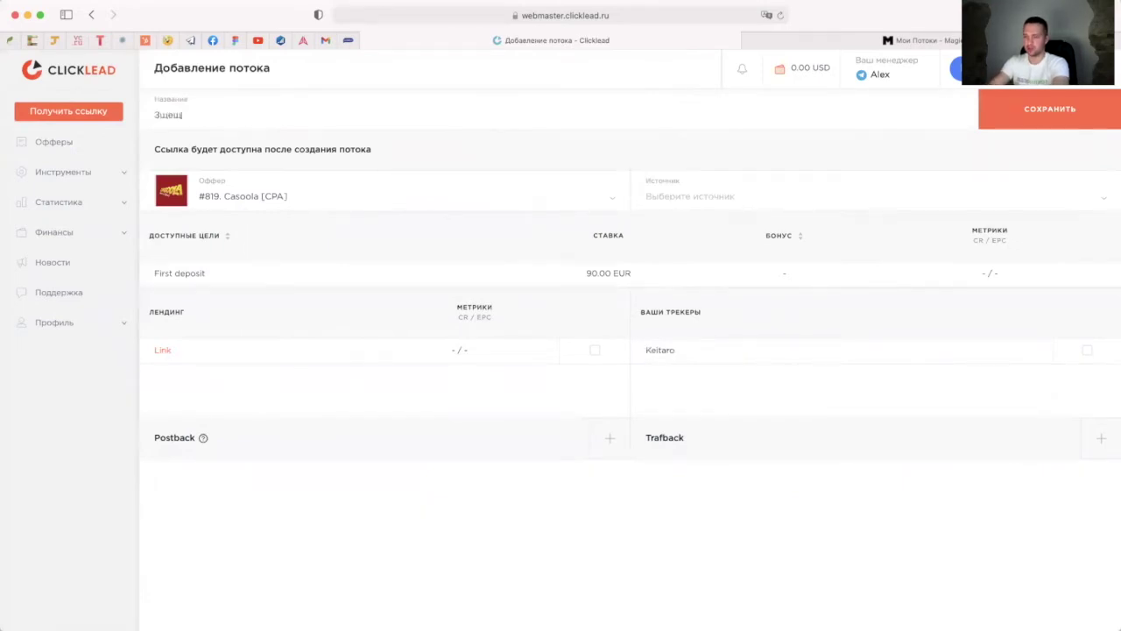
key(BackSpace)
key(BackSpace)
key(BackSpace)
key(BackSpace)
text(Potok test)
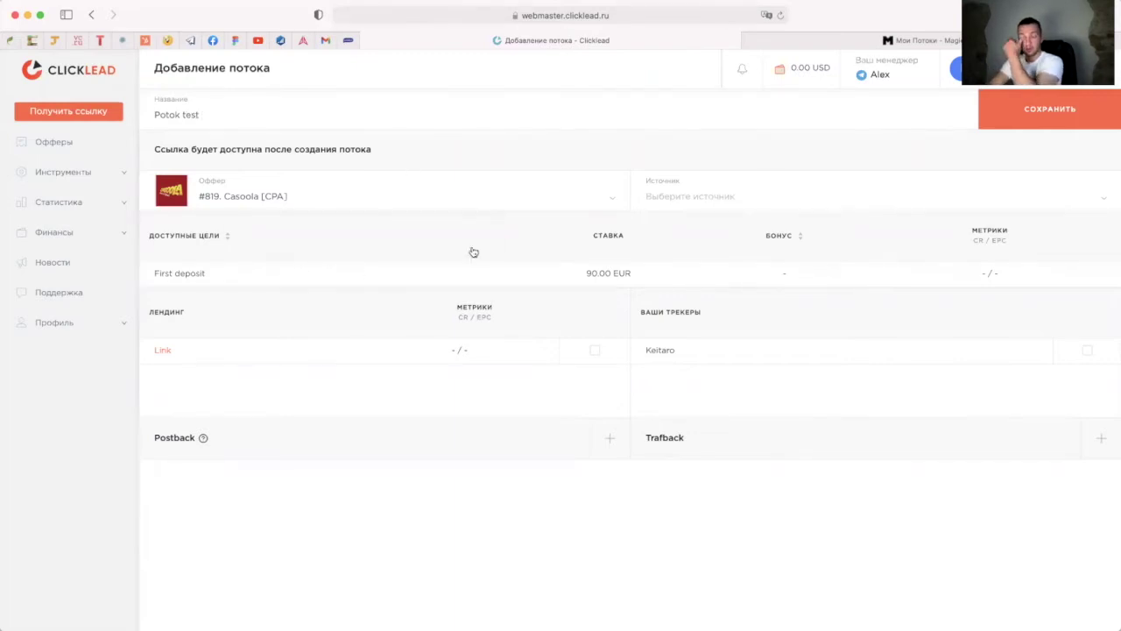
click(672, 196)
click(676, 222)
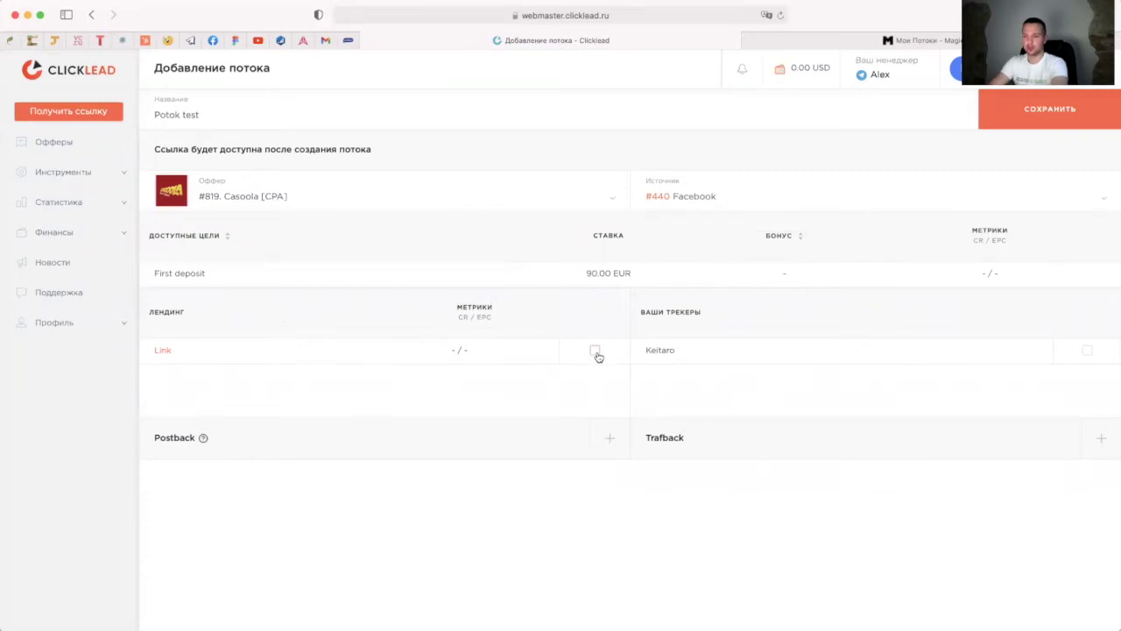
click(596, 352)
Step: Preview the Casoola Link landing page, then save the stream as #13183
click(163, 356)
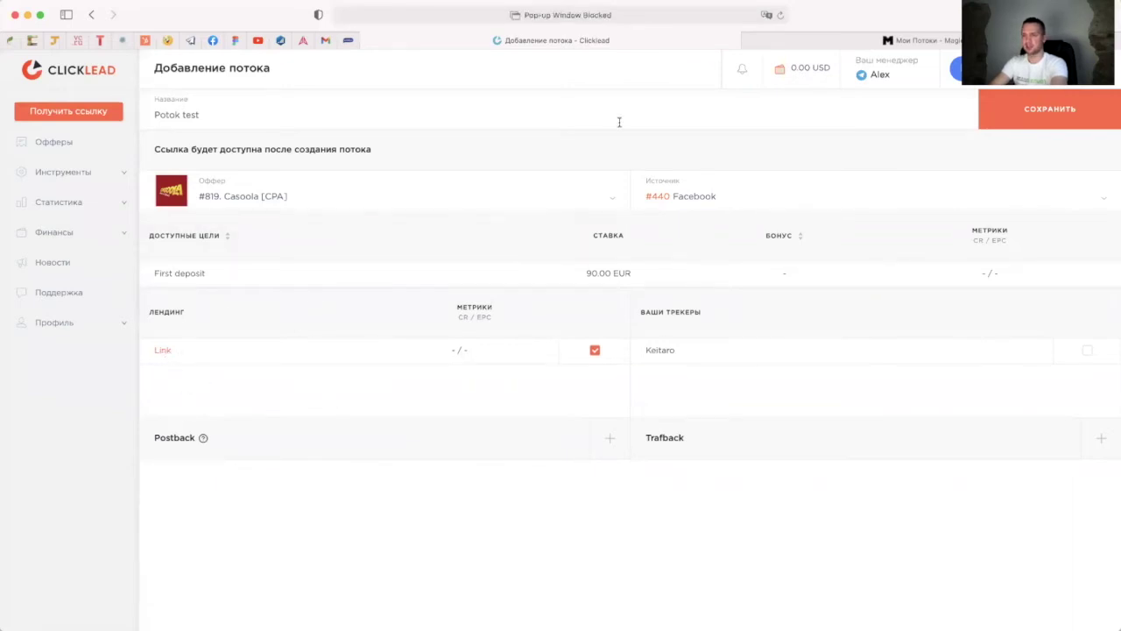
click(515, 15)
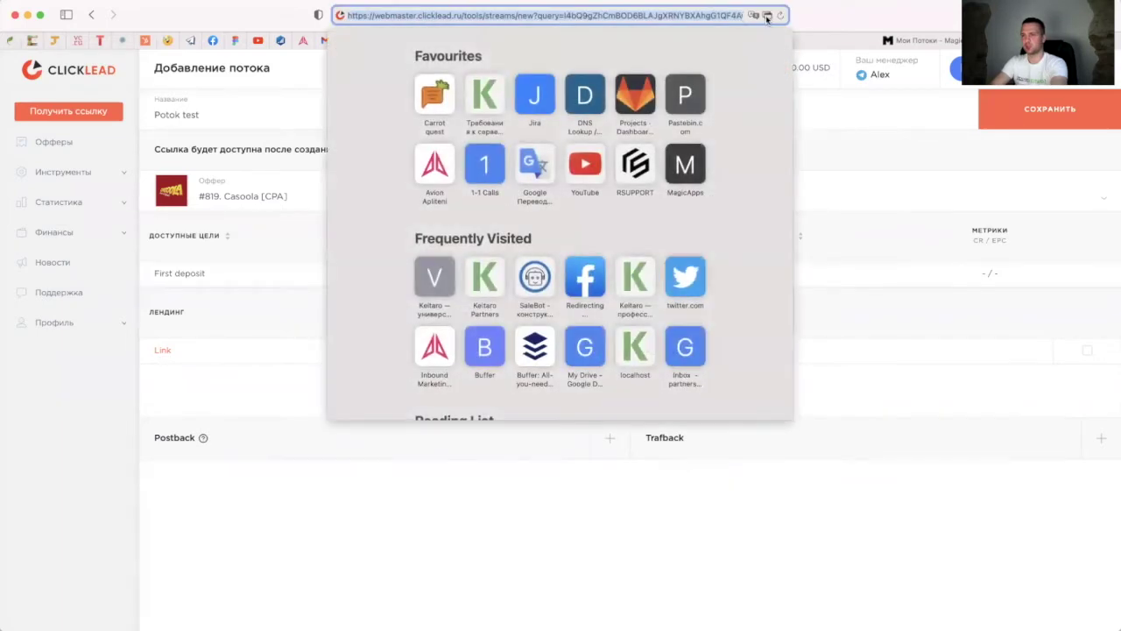
click(759, 15)
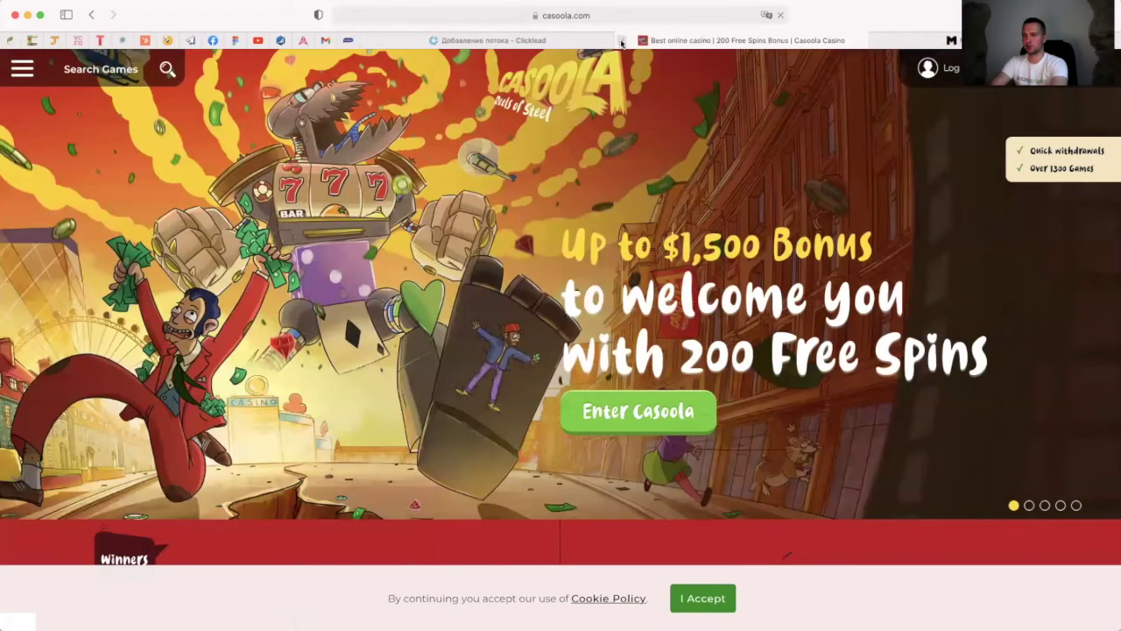
click(621, 41)
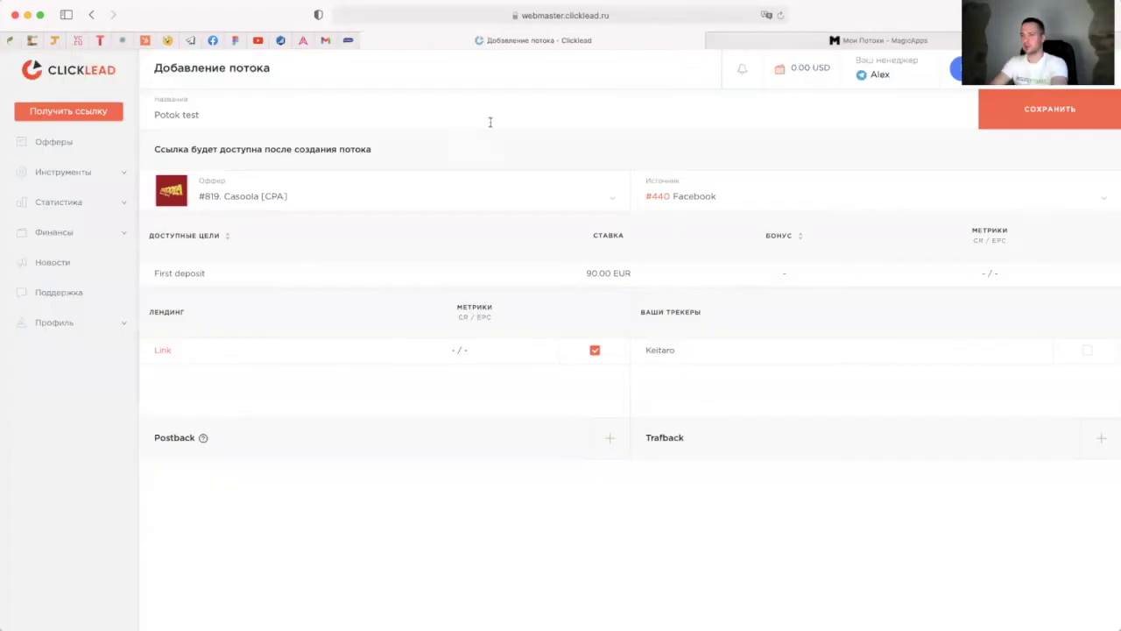
click(1069, 117)
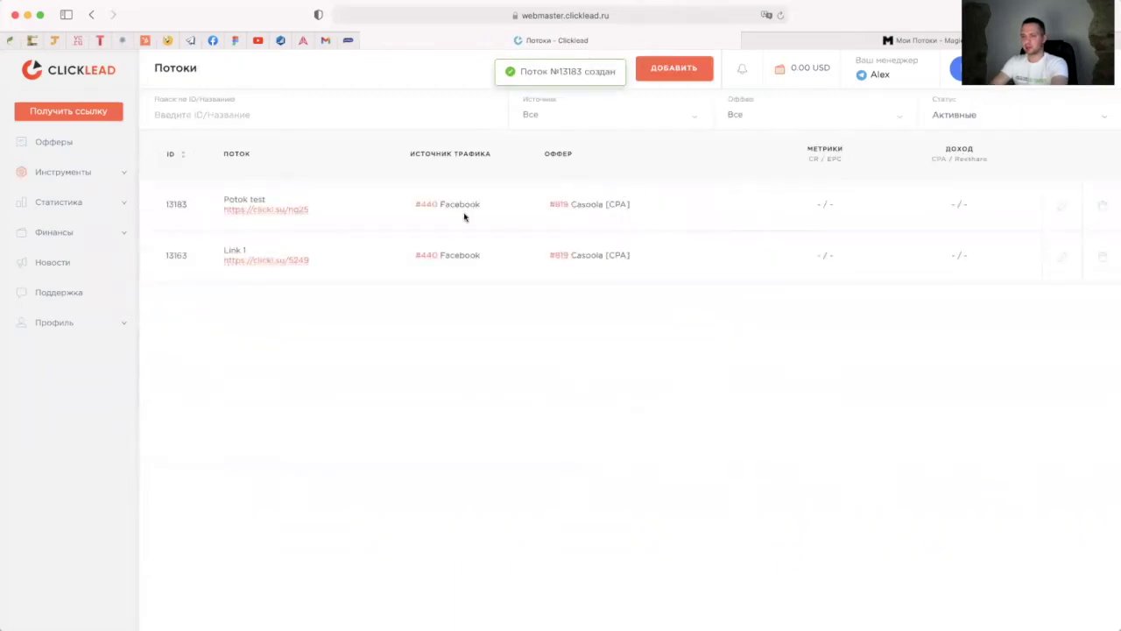
click(1062, 208)
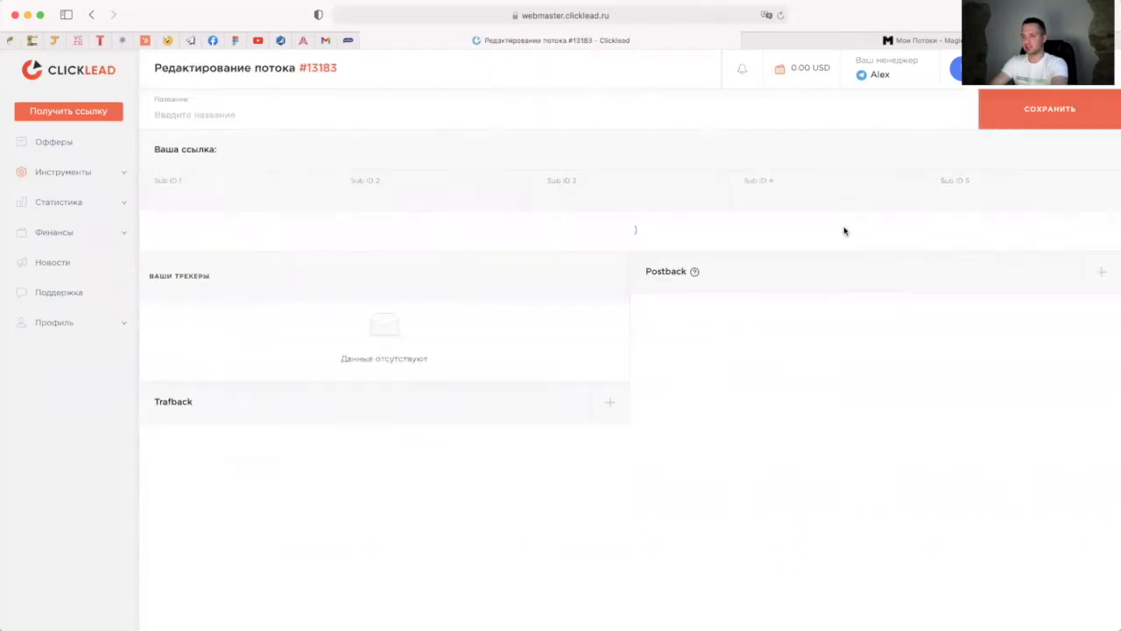
drag(333, 146, 219, 147)
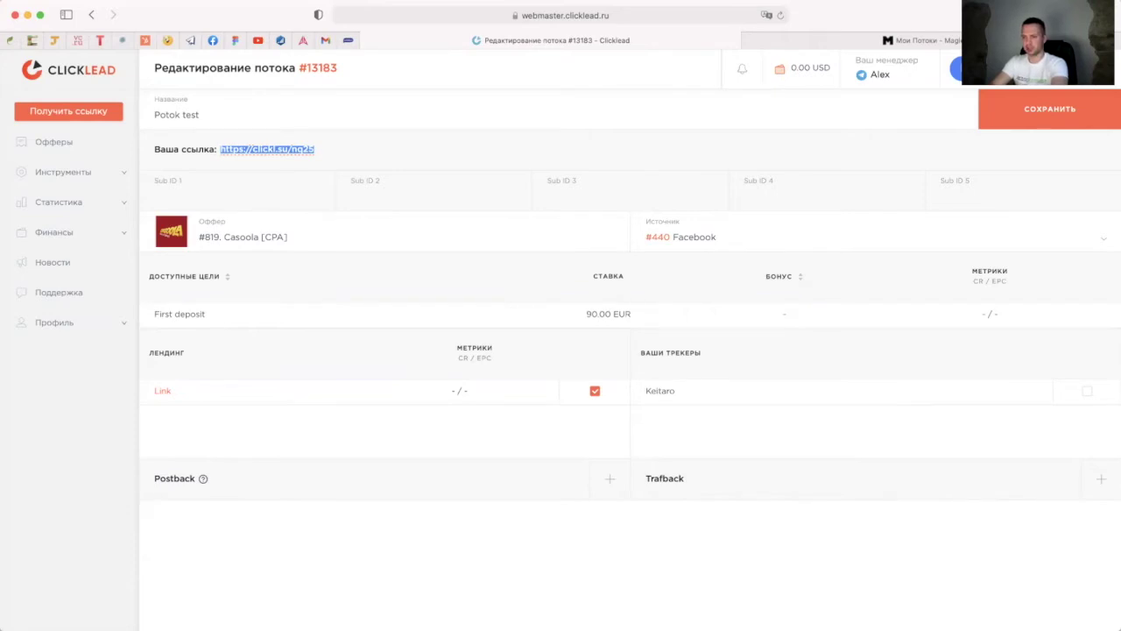
key(super+Tab)
click(342, 83)
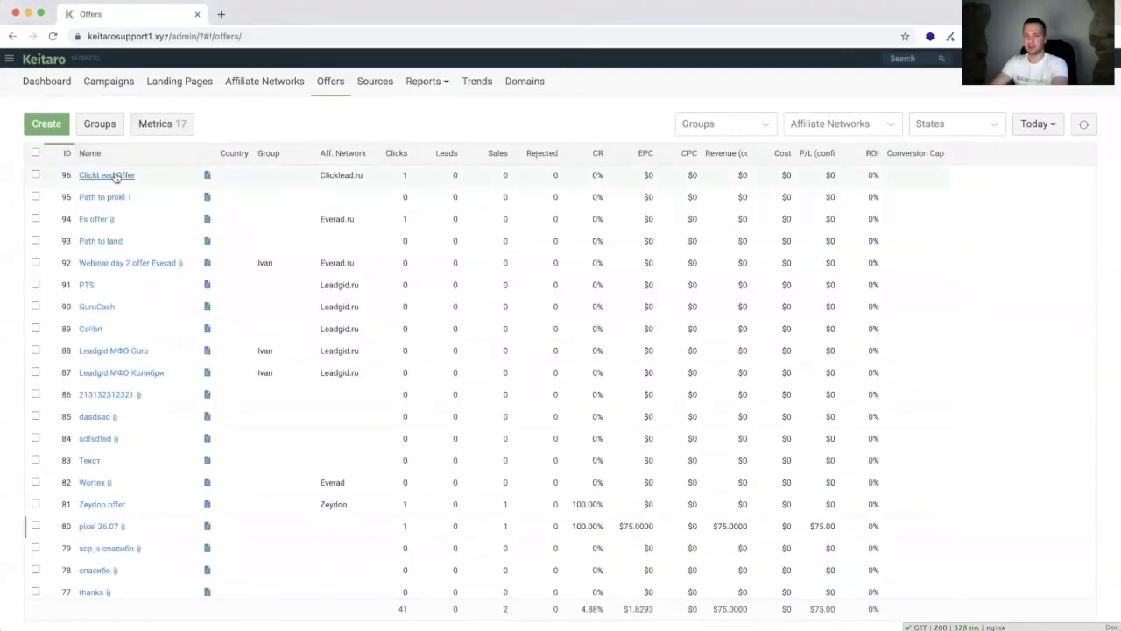
click(116, 176)
drag(613, 328, 415, 326)
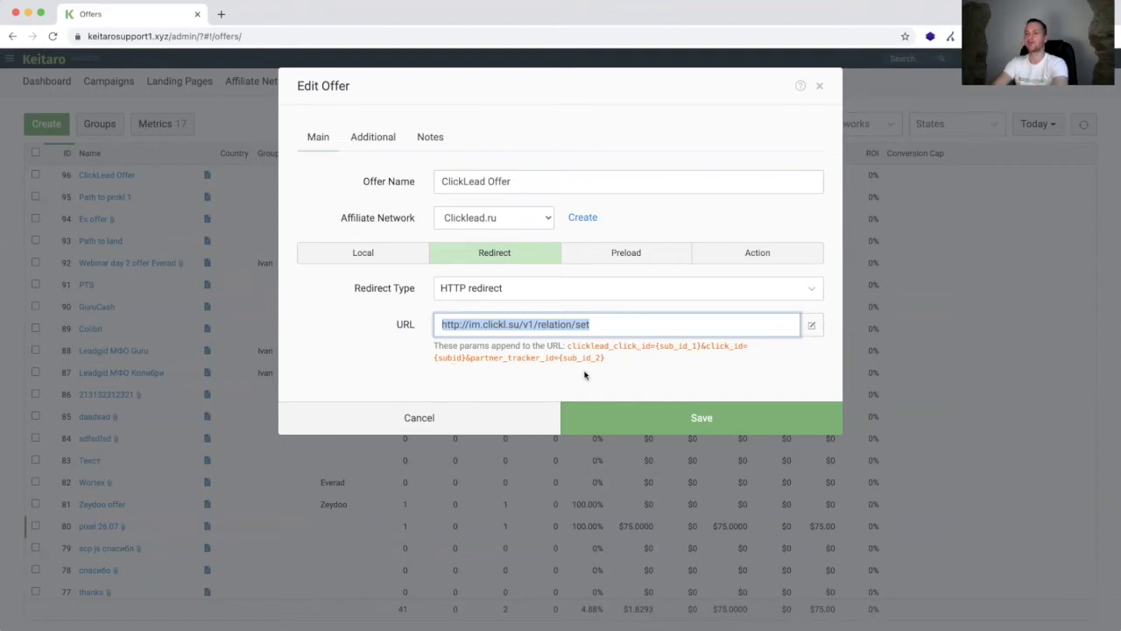
click(595, 325)
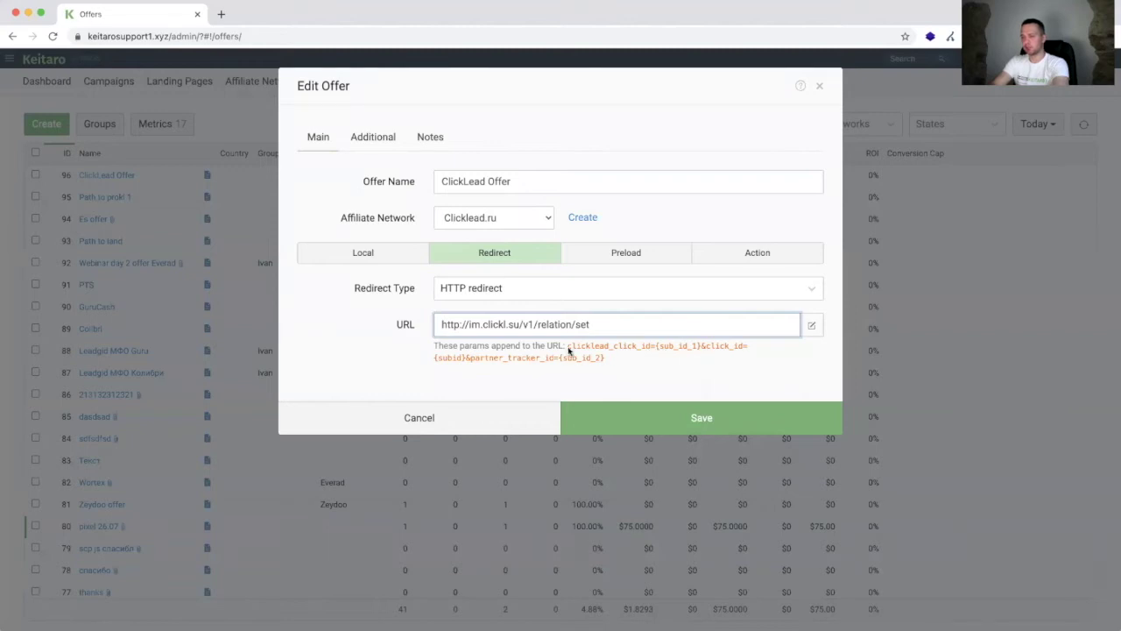
drag(568, 347, 694, 347)
click(667, 355)
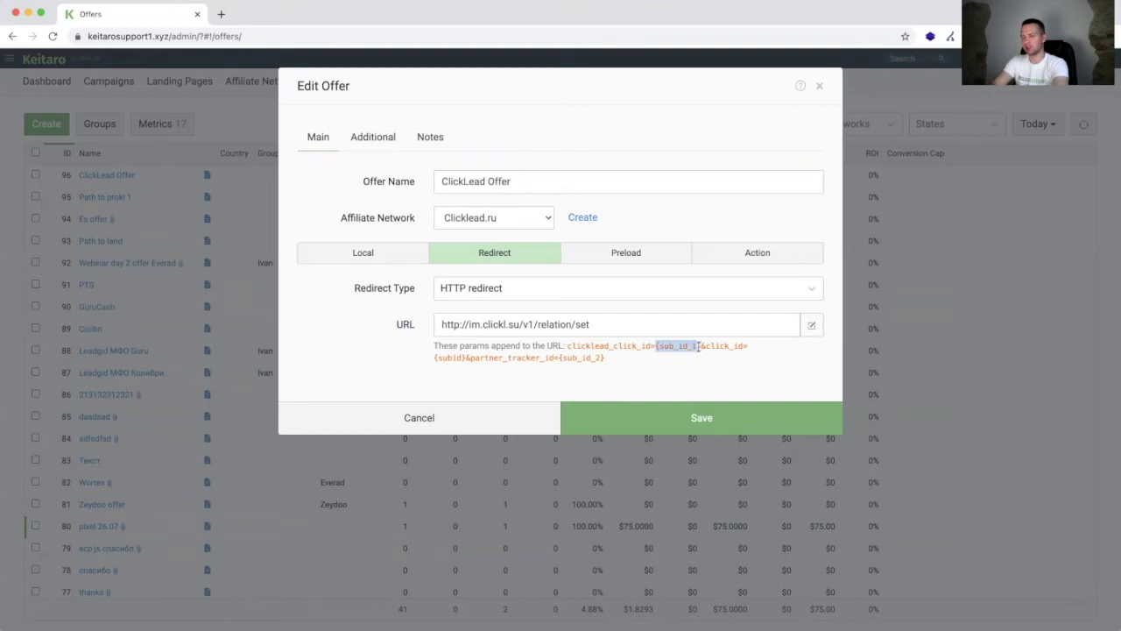
click(561, 359)
double_click(593, 358)
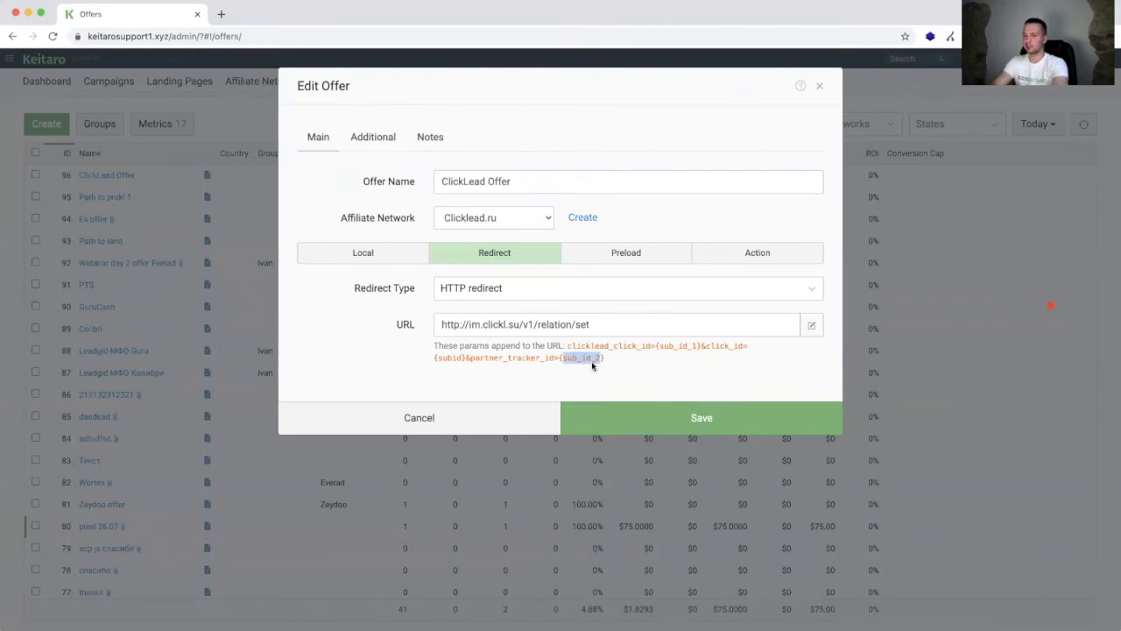
drag(604, 359, 558, 358)
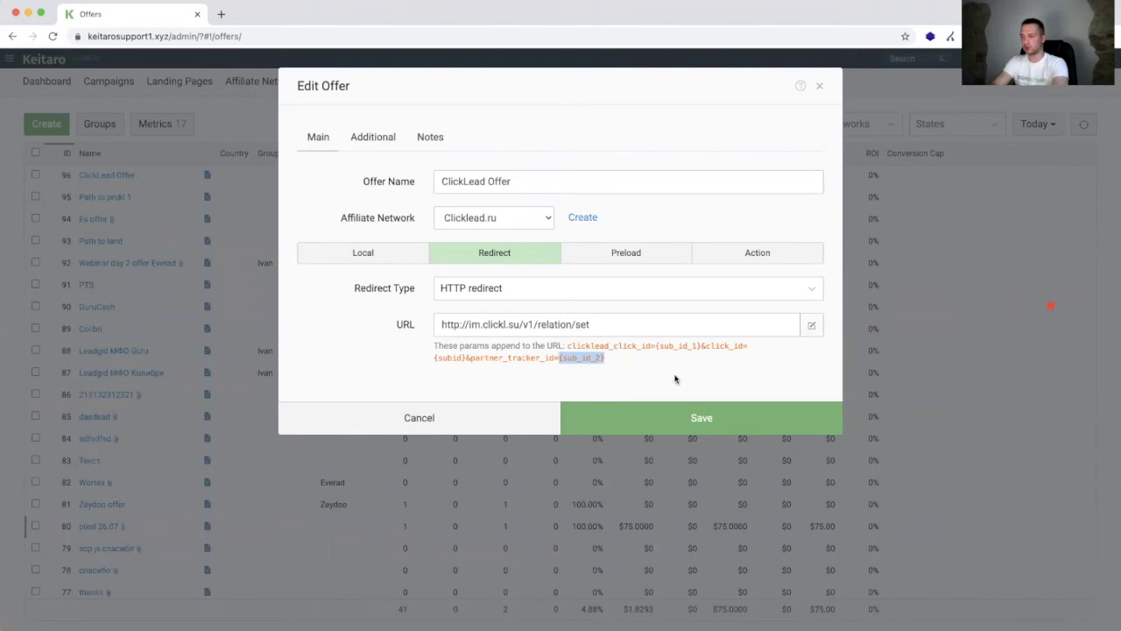
click(624, 420)
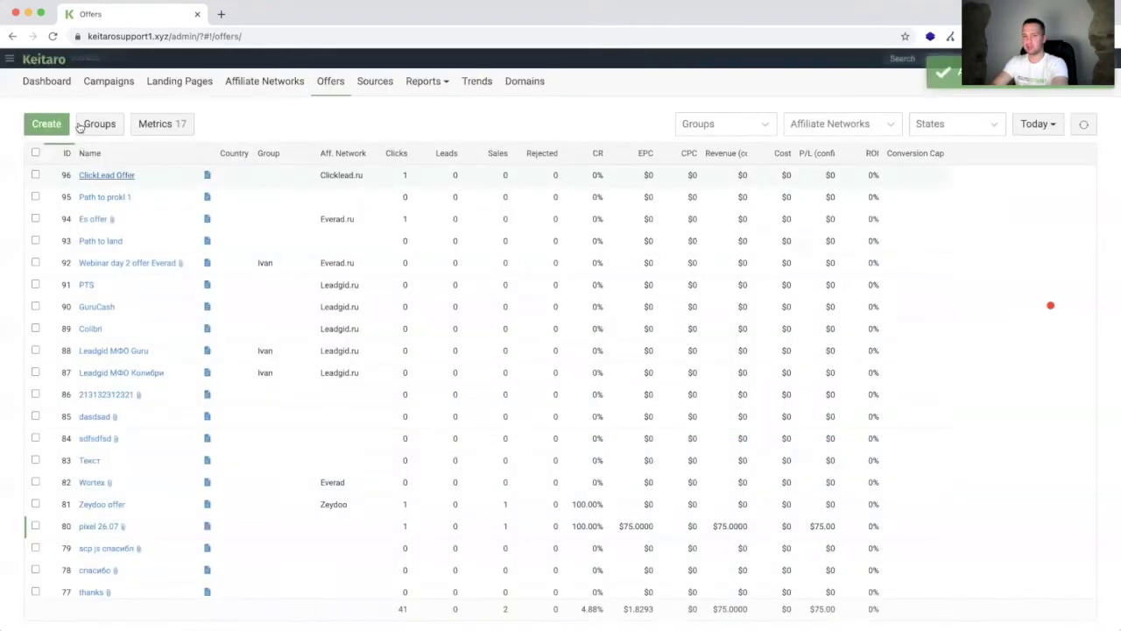
Step: Go to Keitaro's Campaigns and create a new campaign, ready to enter its name
click(57, 126)
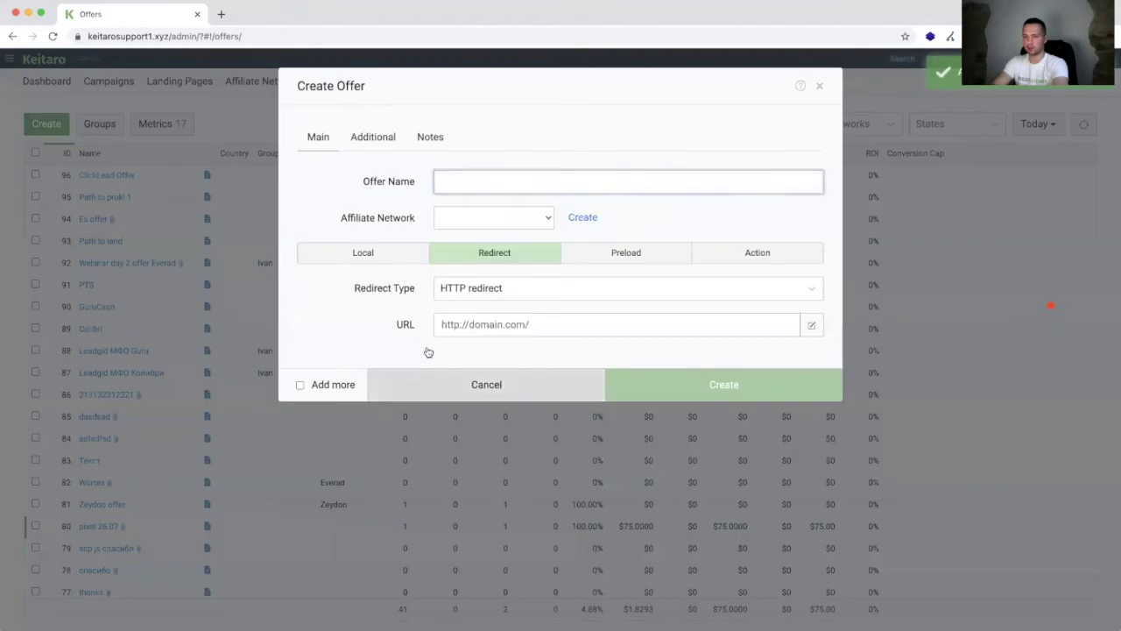
click(428, 386)
click(122, 87)
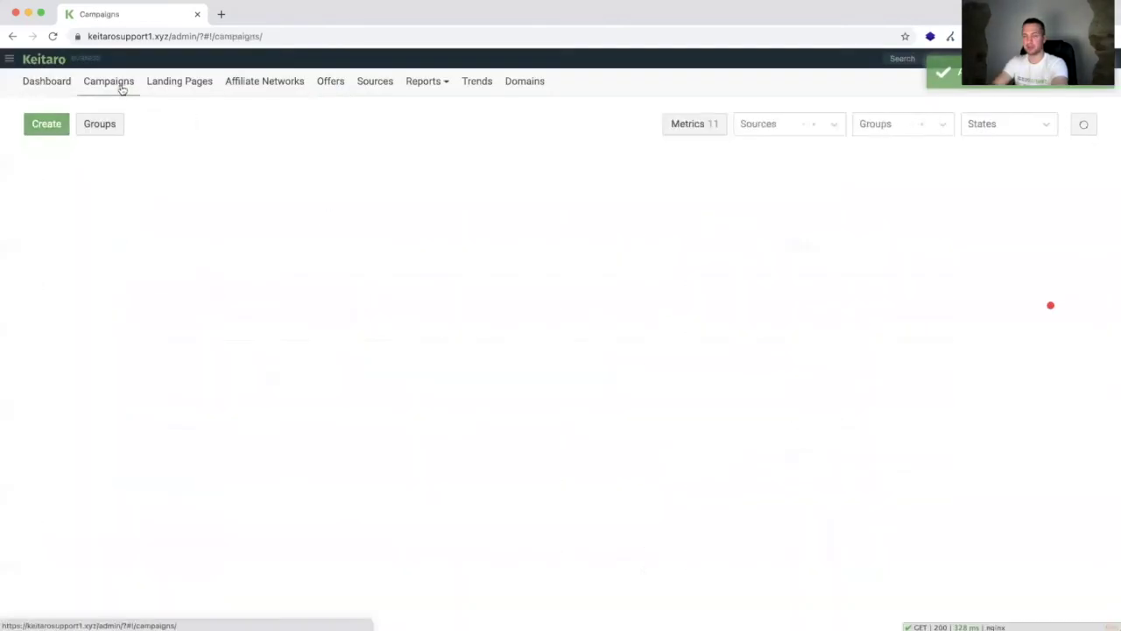
click(38, 125)
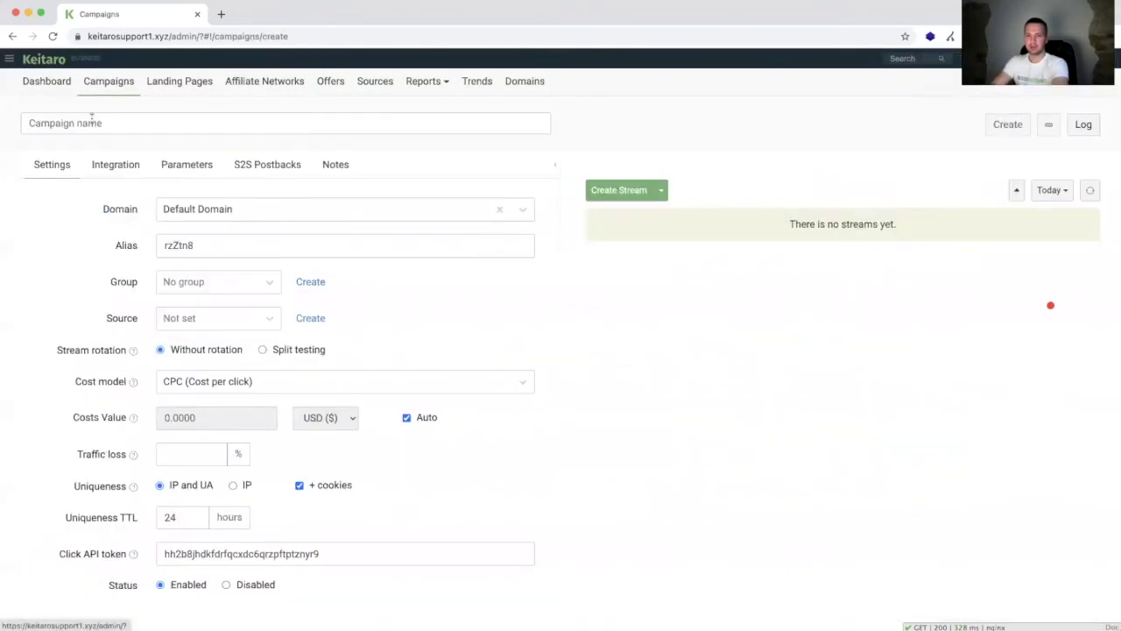
click(91, 116)
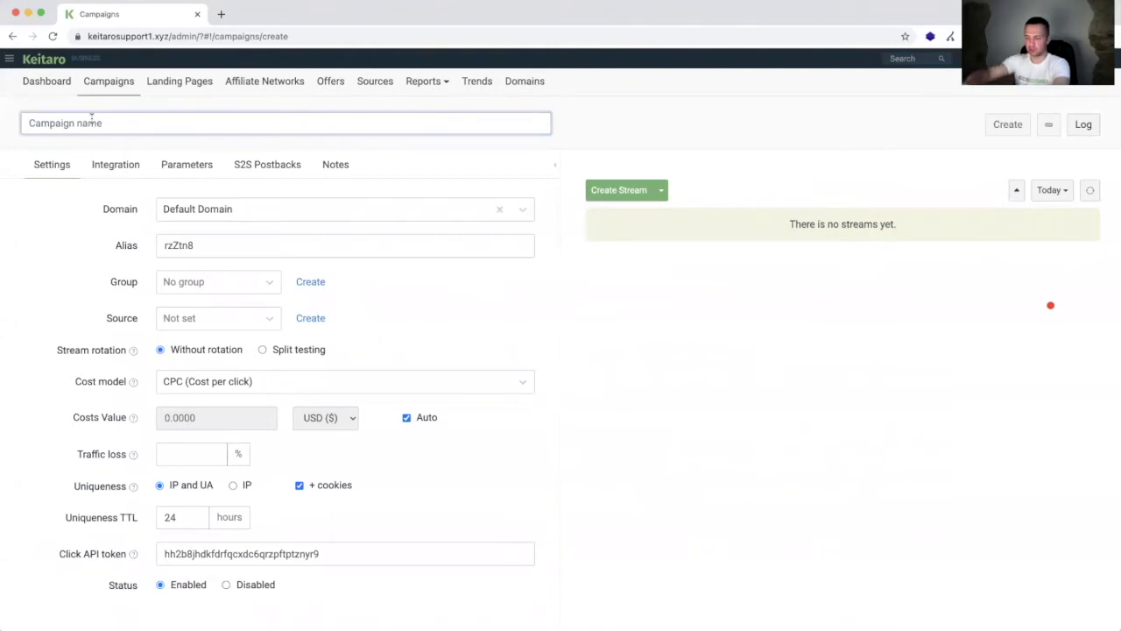
Step: Name the new campaign 'ClickLead 1' and save it
text(Caшсл)
key(BackSpace)
key(BackSpace)
key(BackSpace)
key(BackSpace)
key(BackSpace)
text(ClickLead 1)
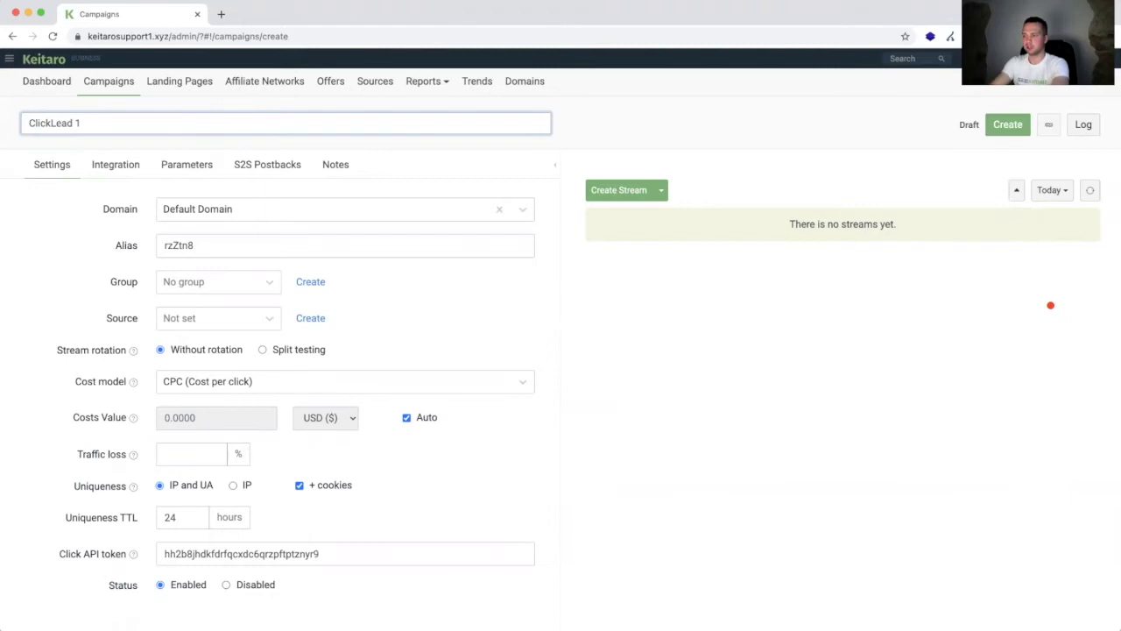
key(Return)
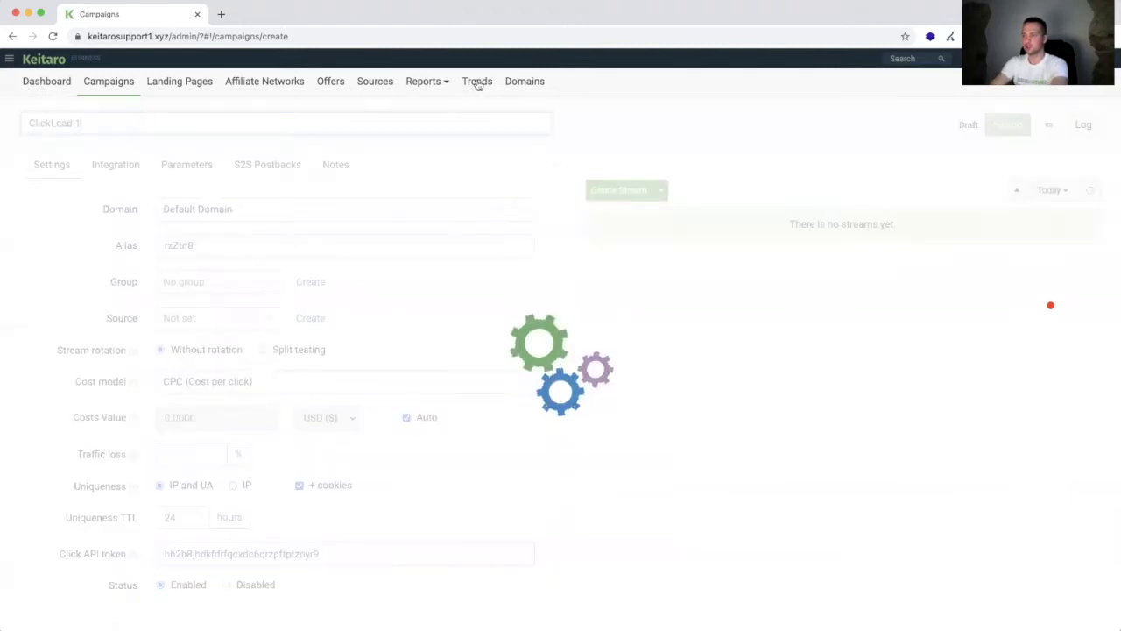
Step: Add Stream 1 sending all traffic to ClickLead Offer, save the campaign, and view its Parameters
click(619, 192)
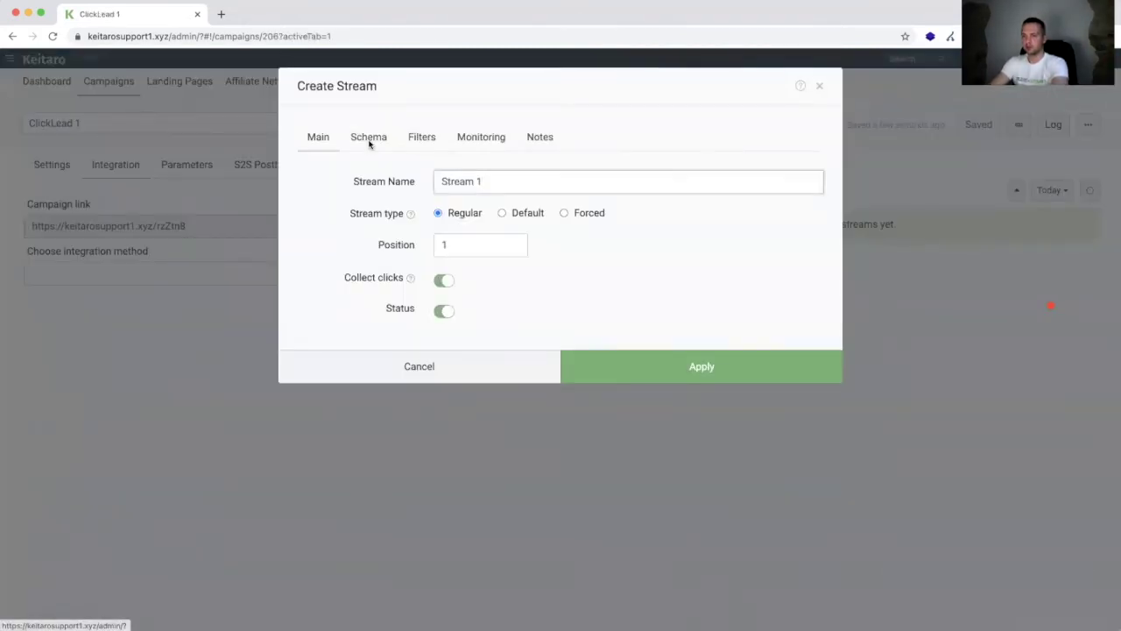
click(369, 145)
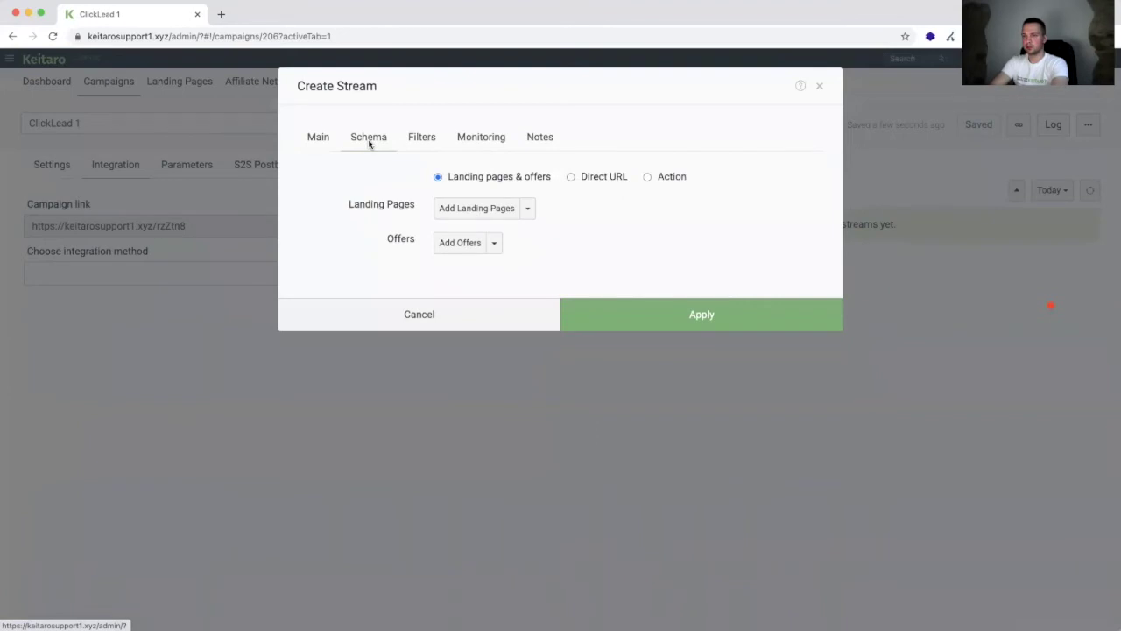
click(446, 315)
click(608, 187)
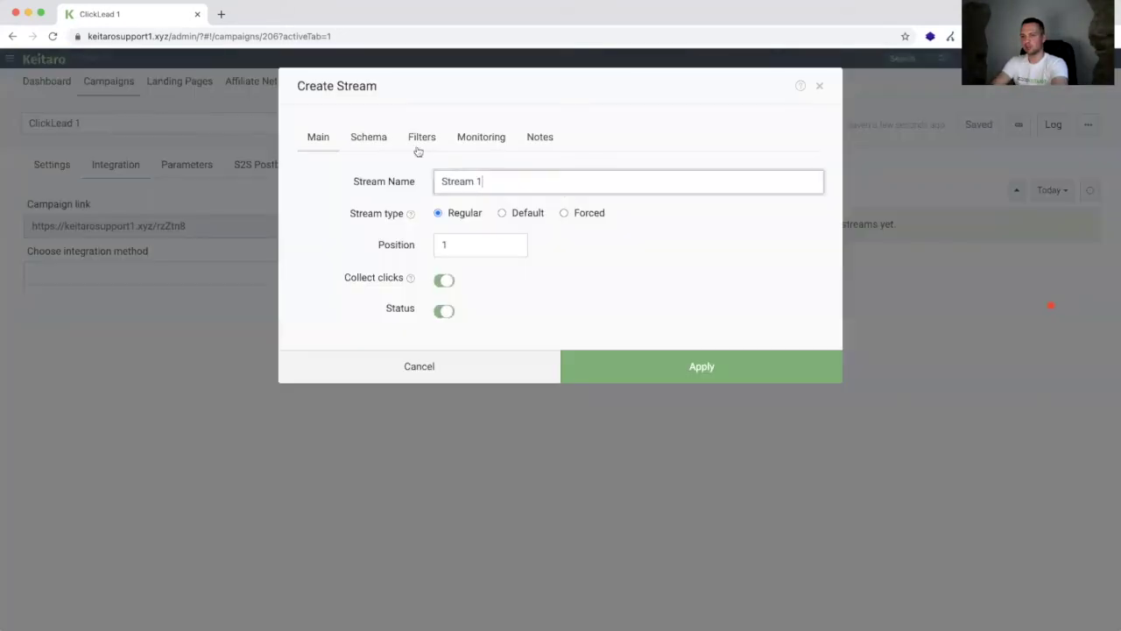
click(384, 139)
click(459, 246)
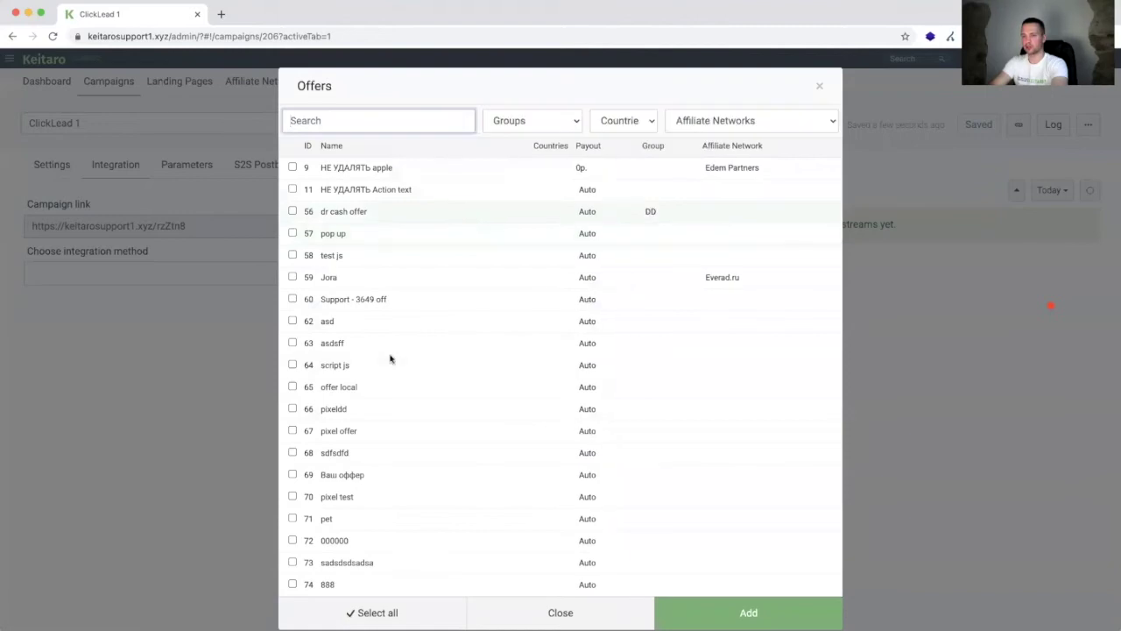
scroll(388, 358, down, 15)
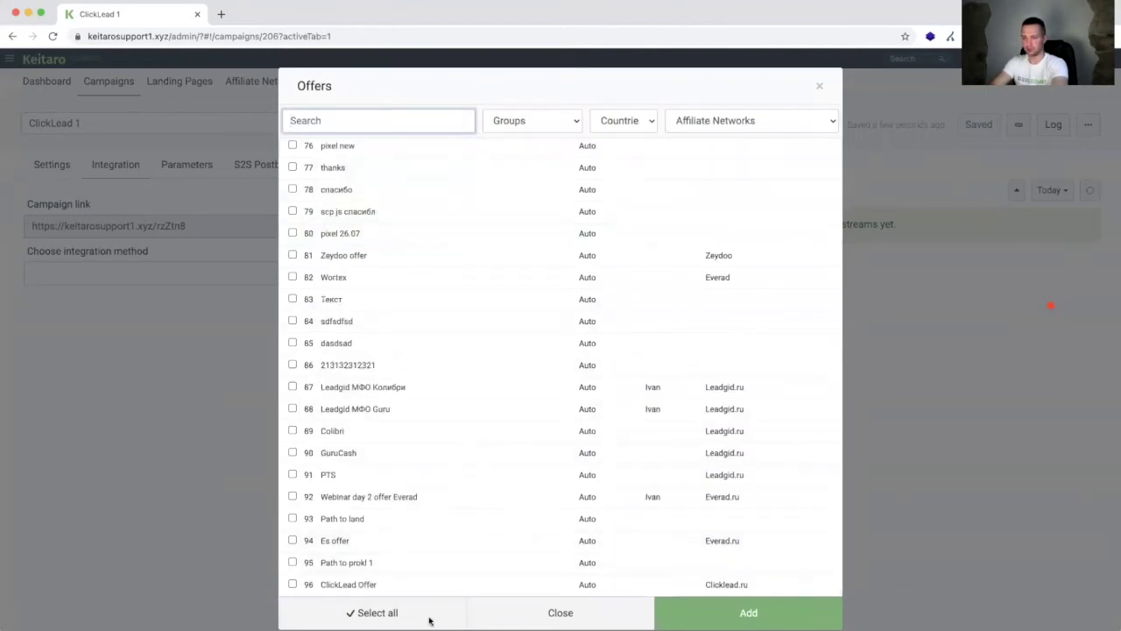
click(348, 584)
click(692, 613)
click(680, 348)
click(983, 123)
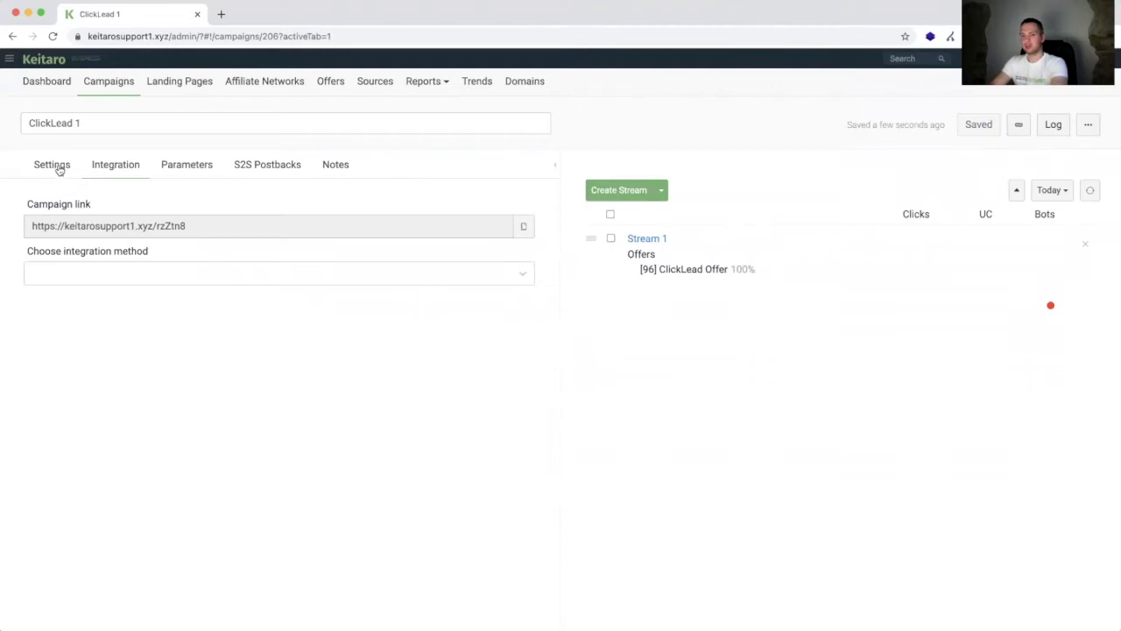
click(177, 169)
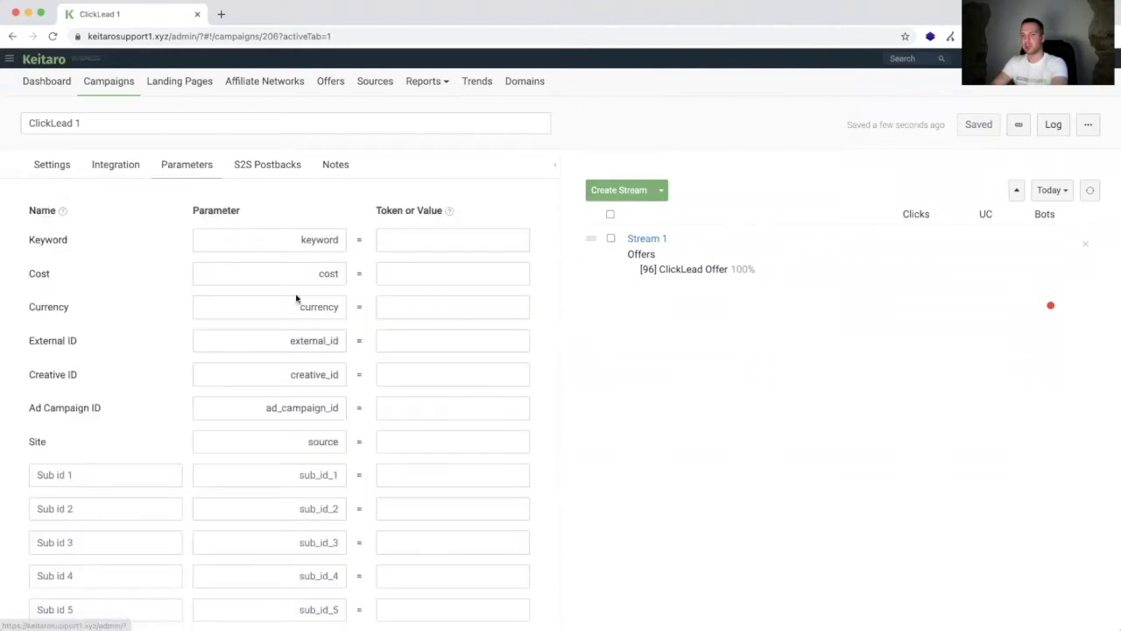
Step: Scroll through the campaign's parameters, then return to Clicklead stream #13183's edit page
scroll(302, 370, down, 2)
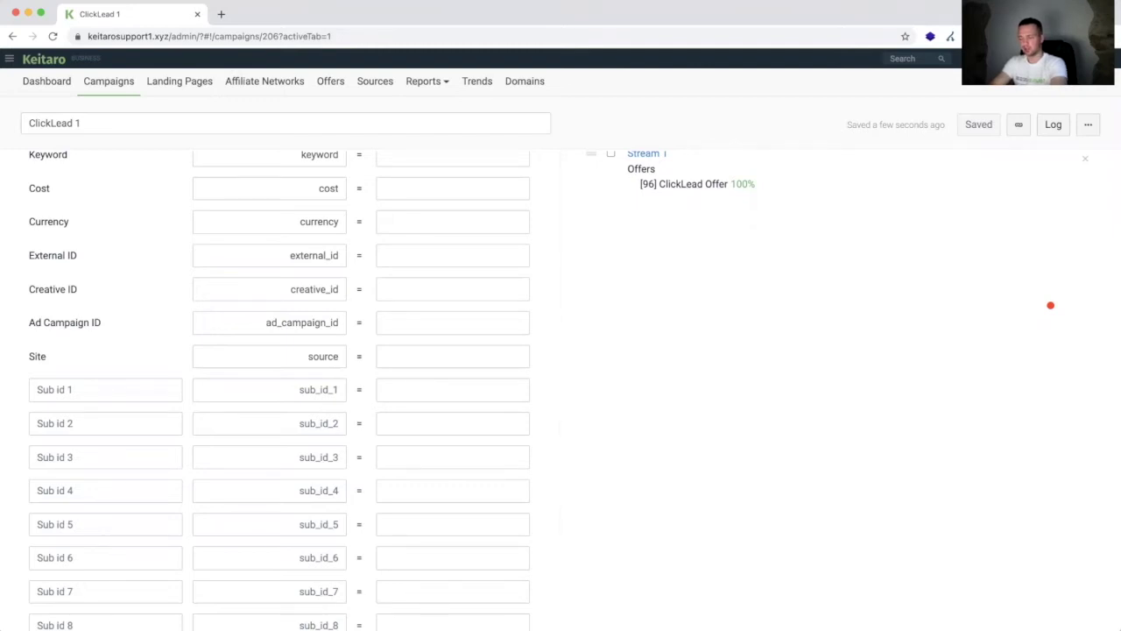
key(super+Tab)
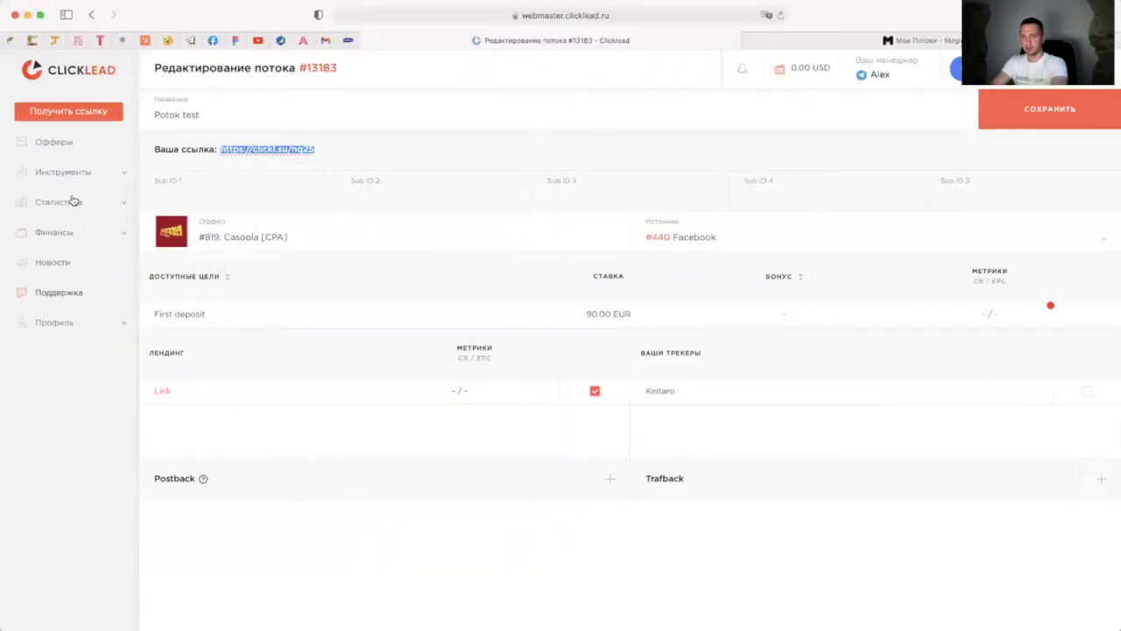
Step: Open the Keitaro entry under Инструменты > Ваши трекеры for editing and copy Keitaro's campaign link
click(67, 175)
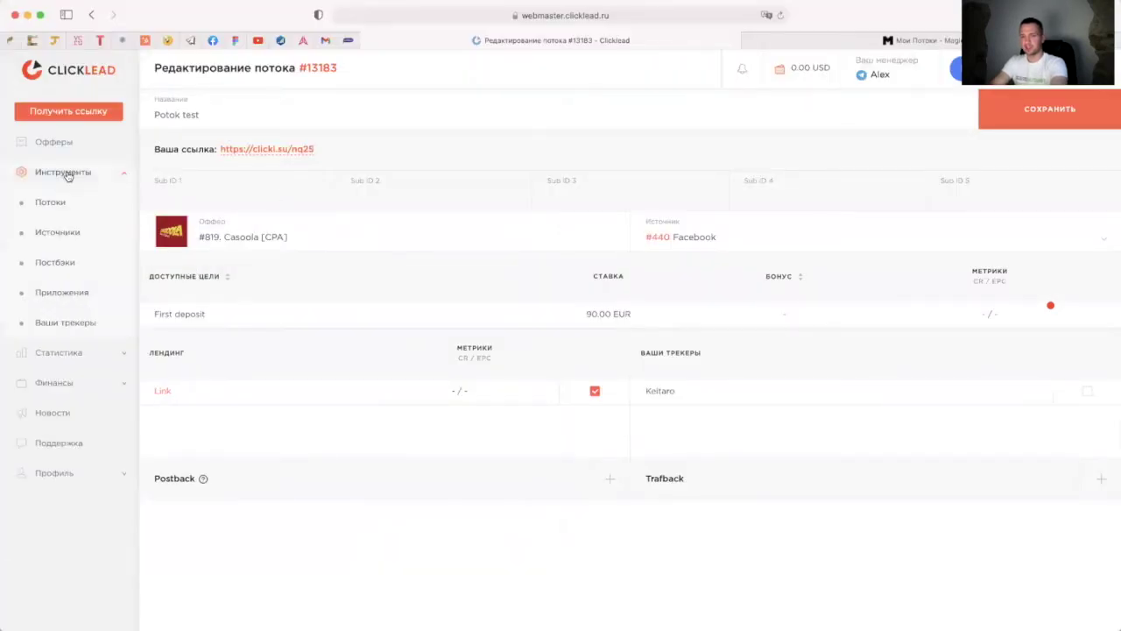
click(84, 325)
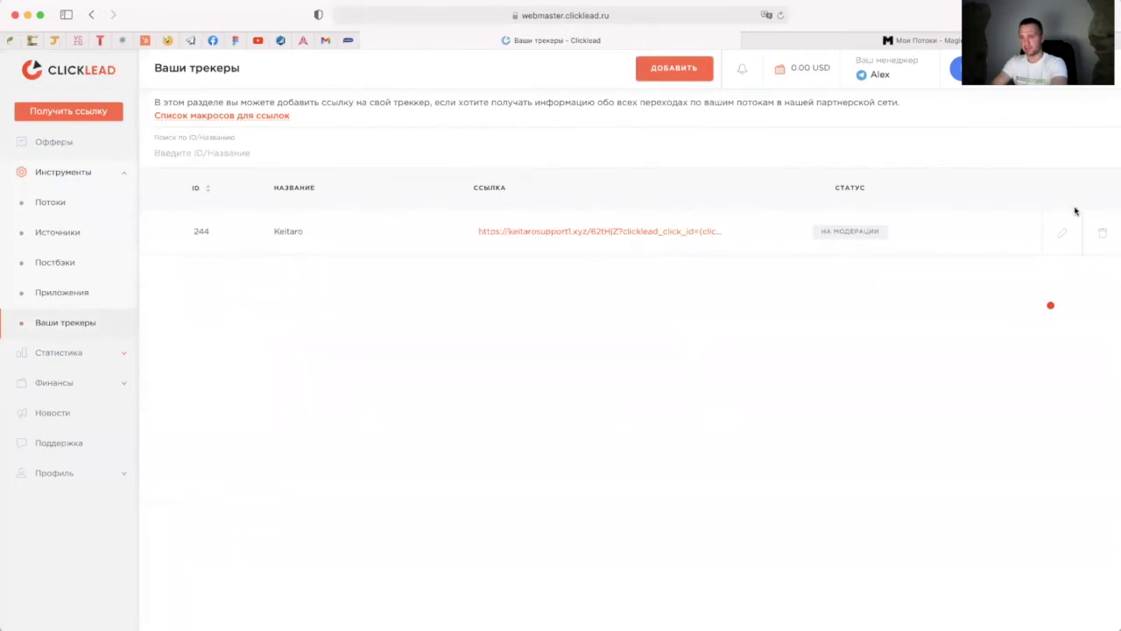
click(1064, 233)
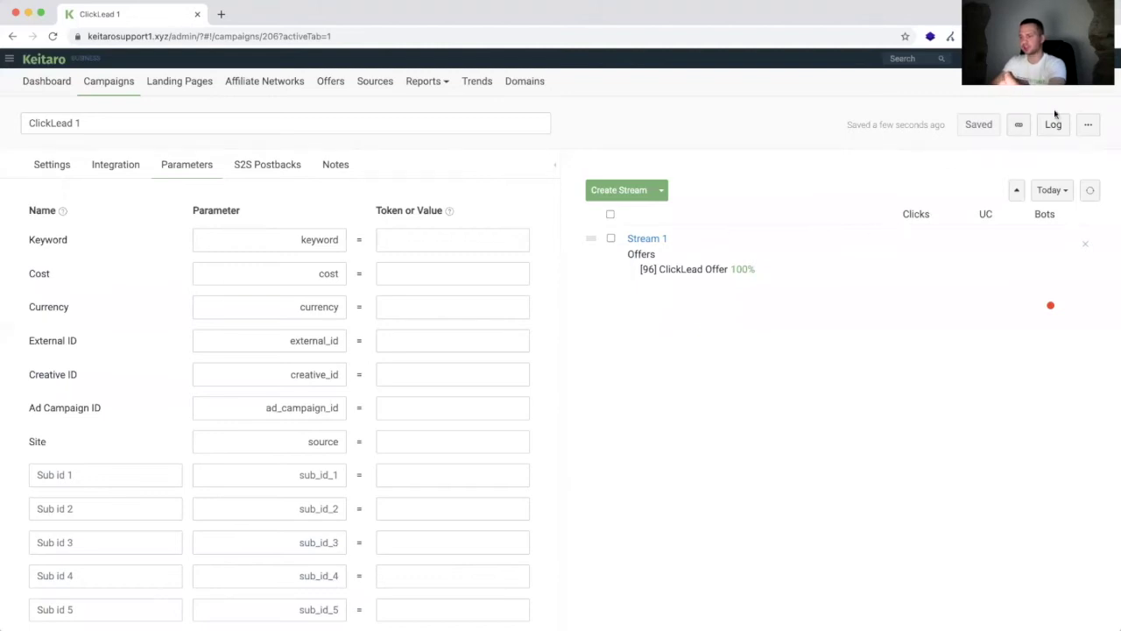
click(1022, 125)
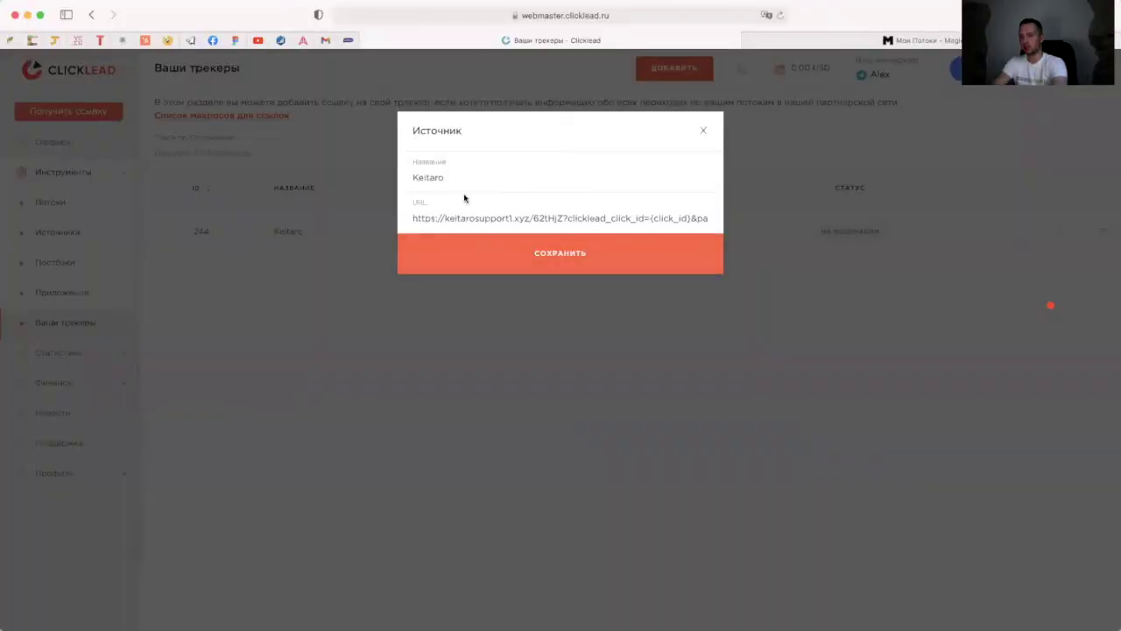
Step: Replace the old campaign address in the tracker URL with the copied Keitaro campaign link
drag(412, 218, 513, 218)
click(417, 219)
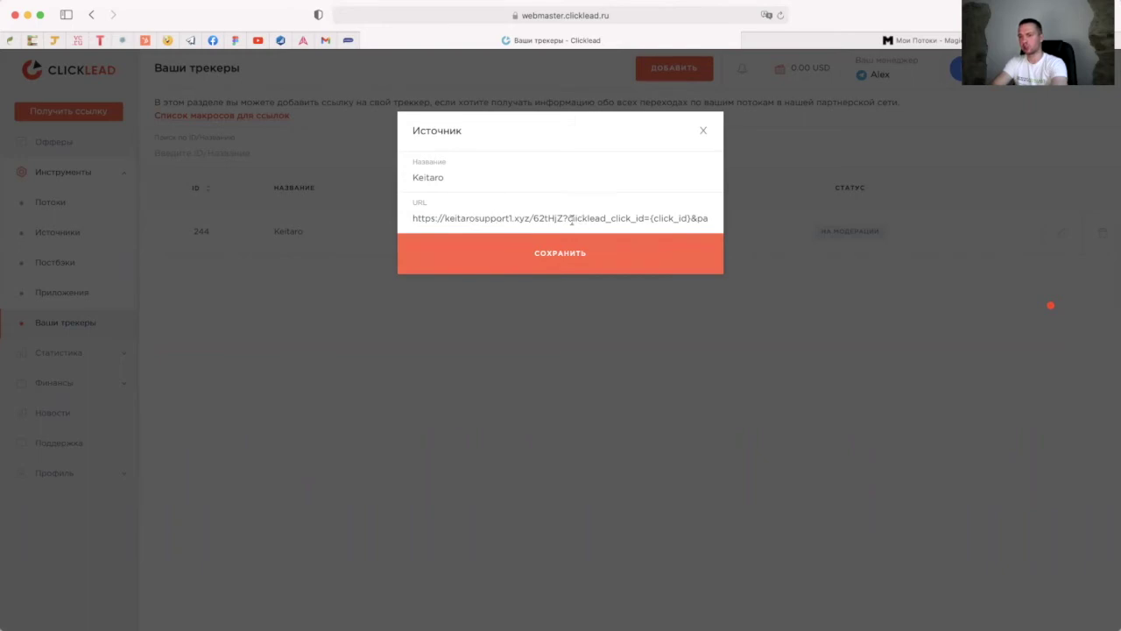
drag(568, 218, 404, 217)
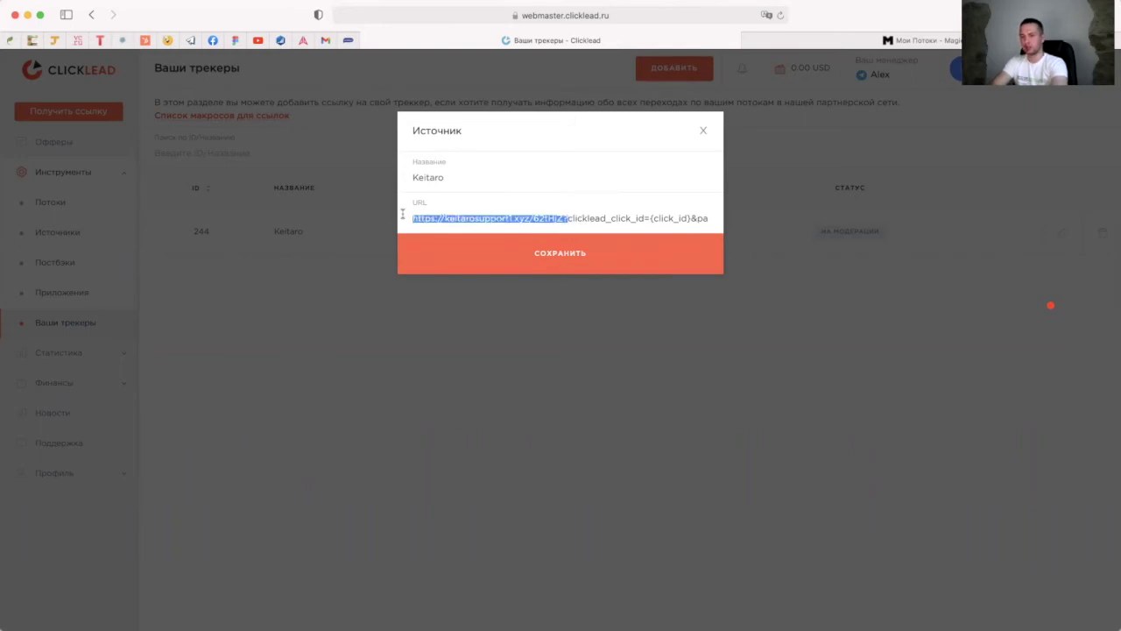
key(super+v)
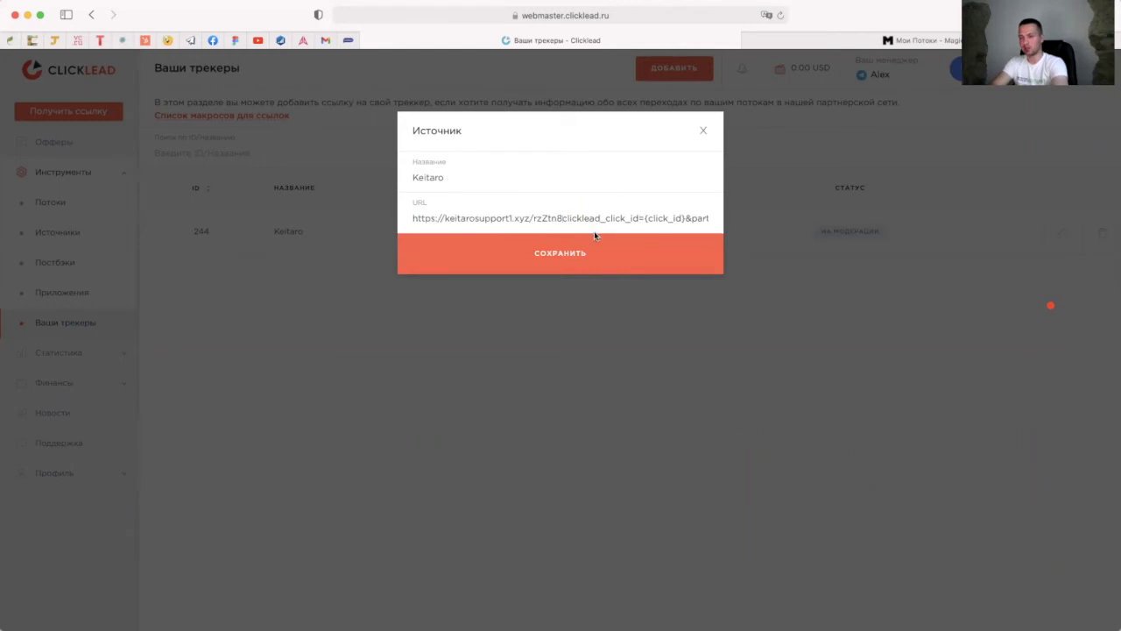
text(?)
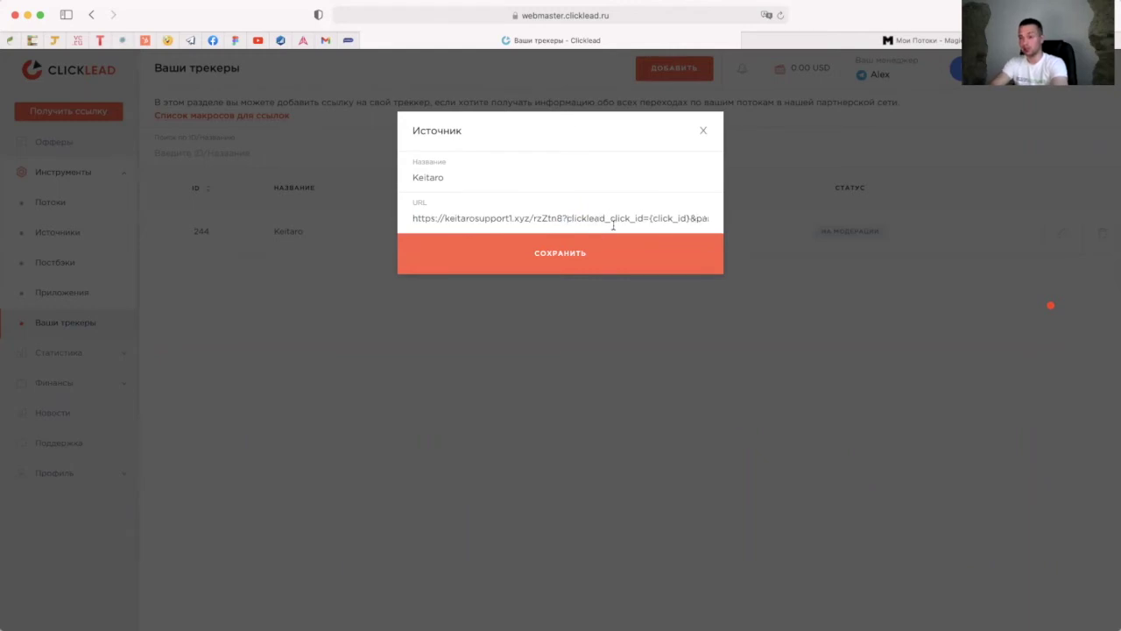
Step: Copy the clicklead_click_id parameter name from the tracker URL and return to Keitaro
drag(566, 219, 715, 222)
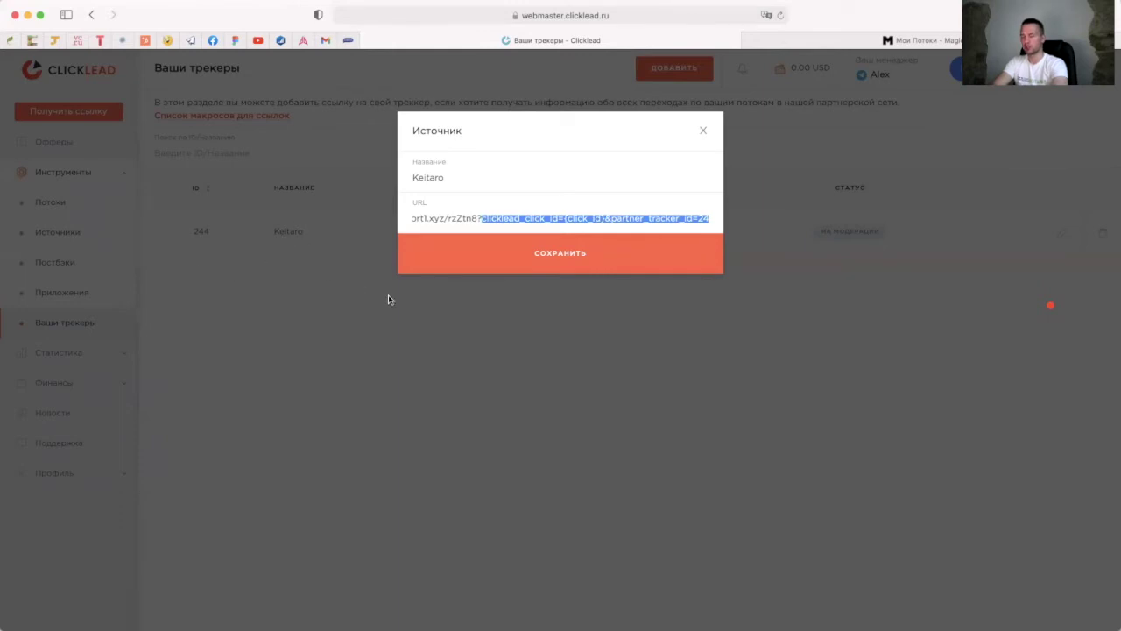
click(599, 224)
drag(605, 217, 567, 214)
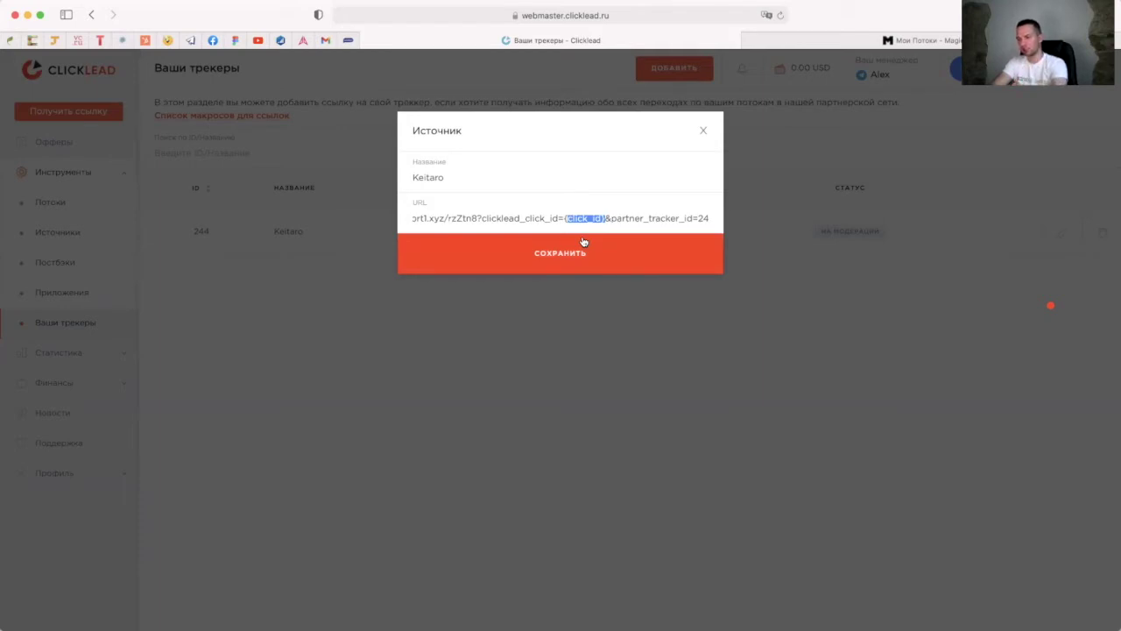
drag(439, 218, 556, 215)
click(481, 219)
click(561, 218)
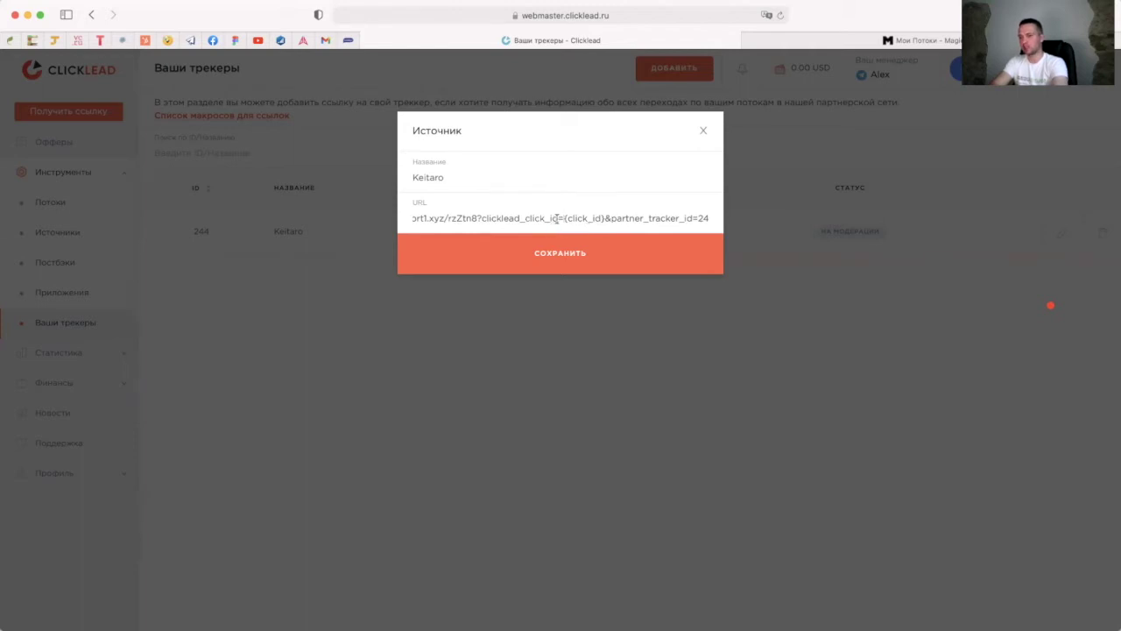
drag(558, 219, 481, 218)
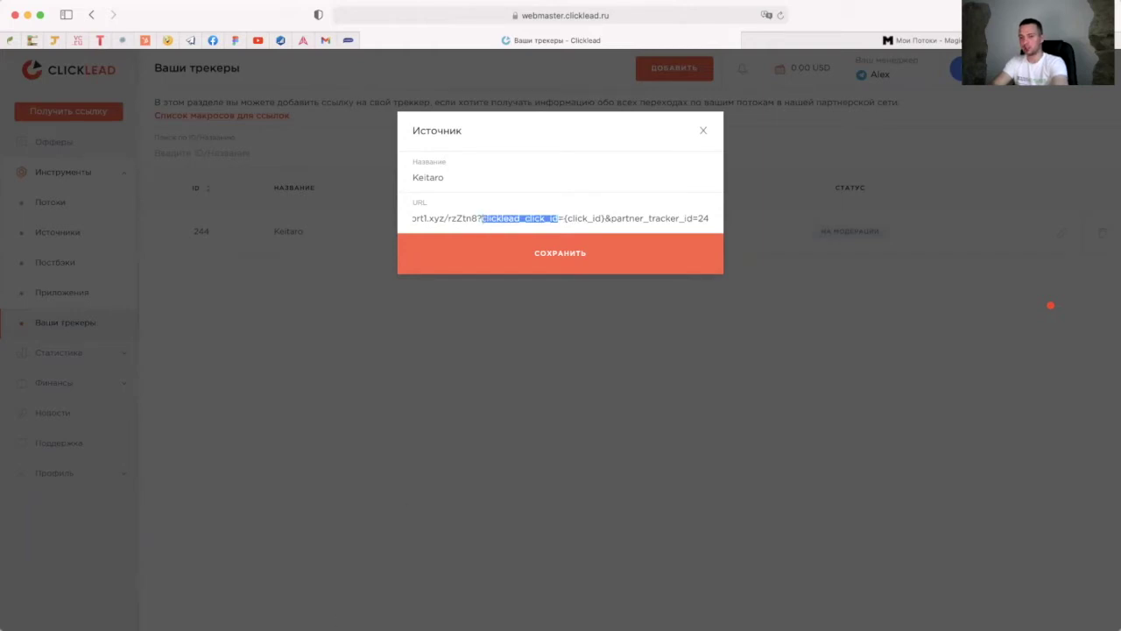
key(super+Tab)
scroll(306, 435, down, 3)
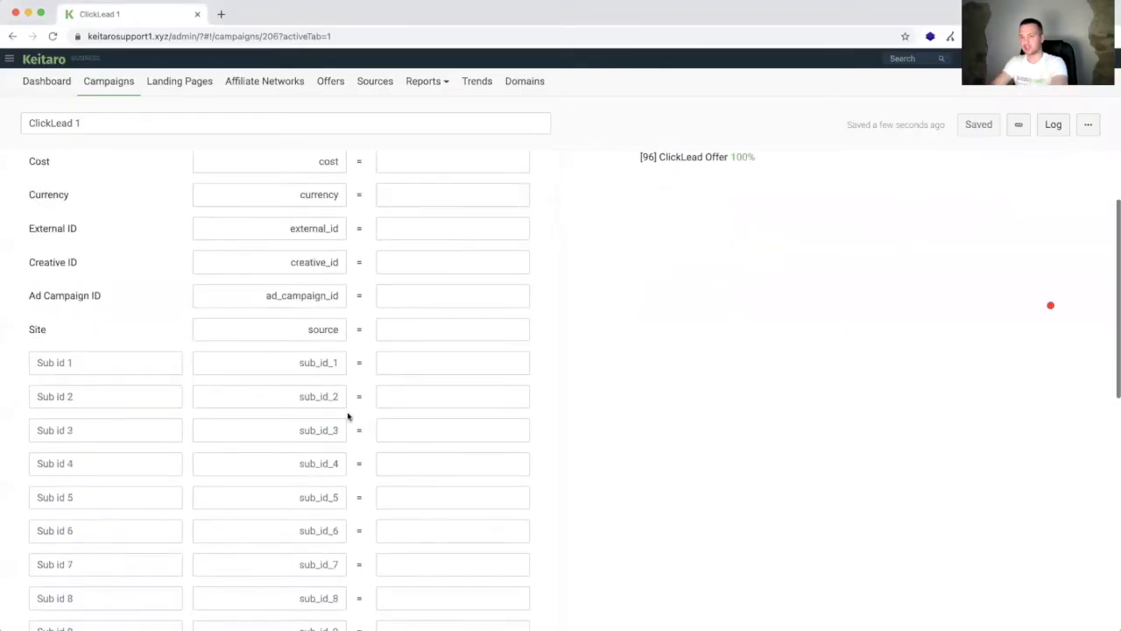
Step: Rename the Sub id 1 parameter to clicklead_click_id and save the campaign
double_click(307, 362)
key(ctrl+v)
click(981, 126)
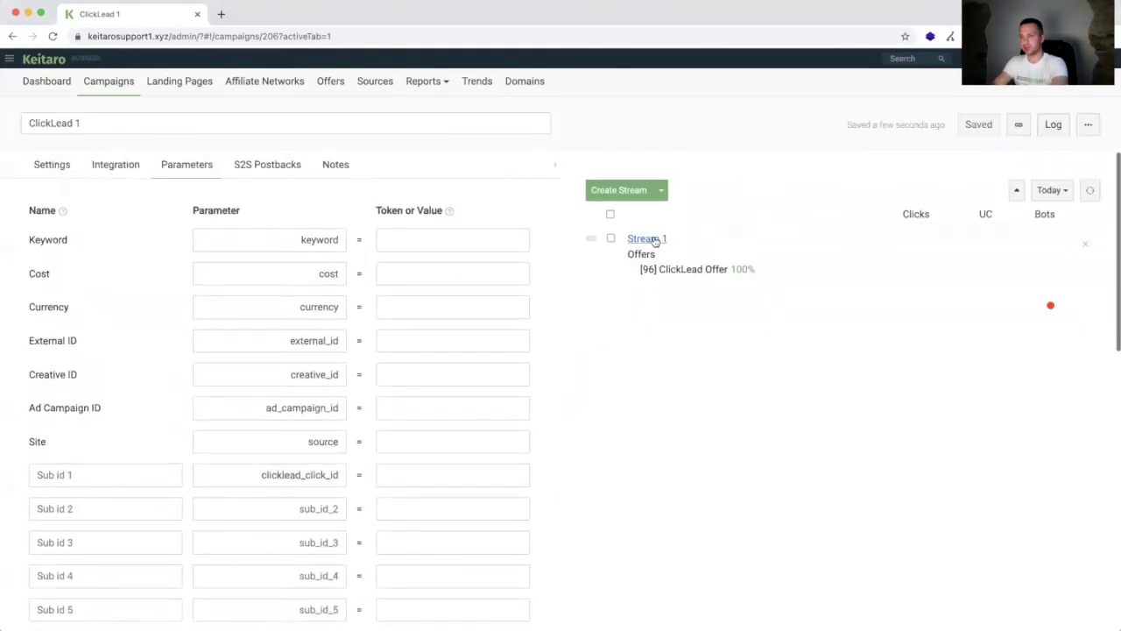
Step: Check that Stream 1's ClickLead Offer appends clicklead_click_id, closing it unchanged
click(654, 240)
click(383, 138)
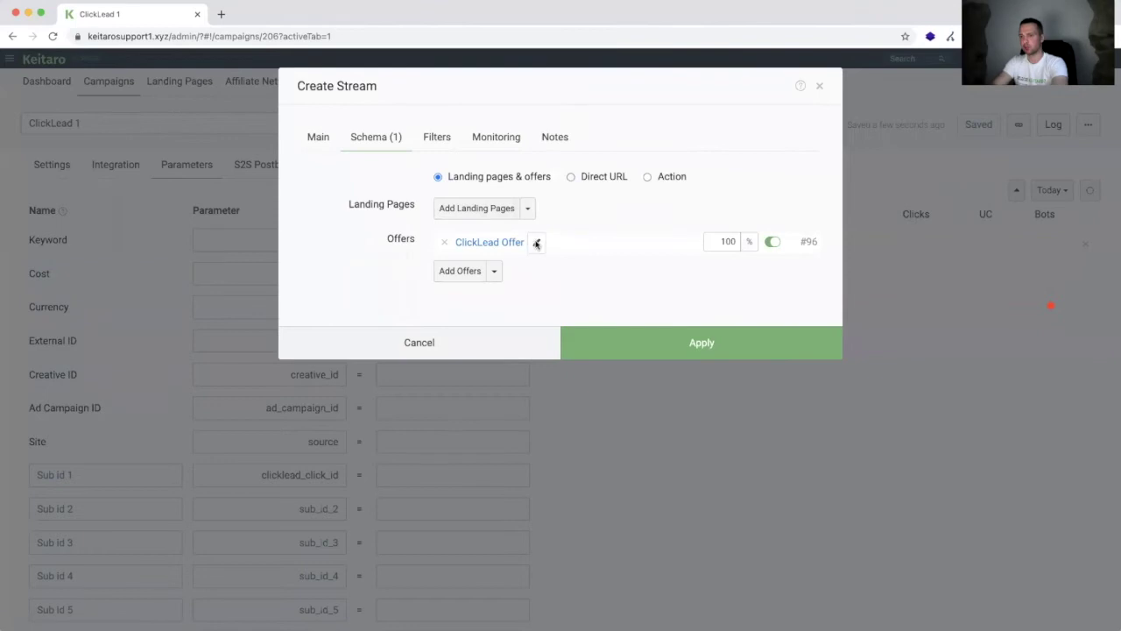
click(537, 243)
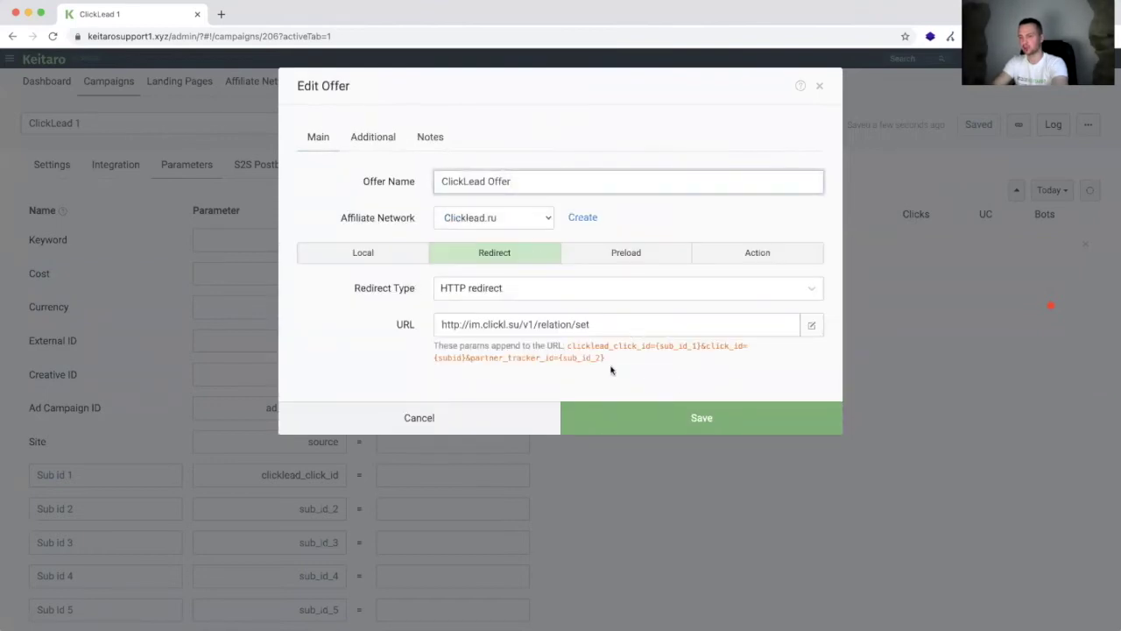
drag(568, 347, 654, 347)
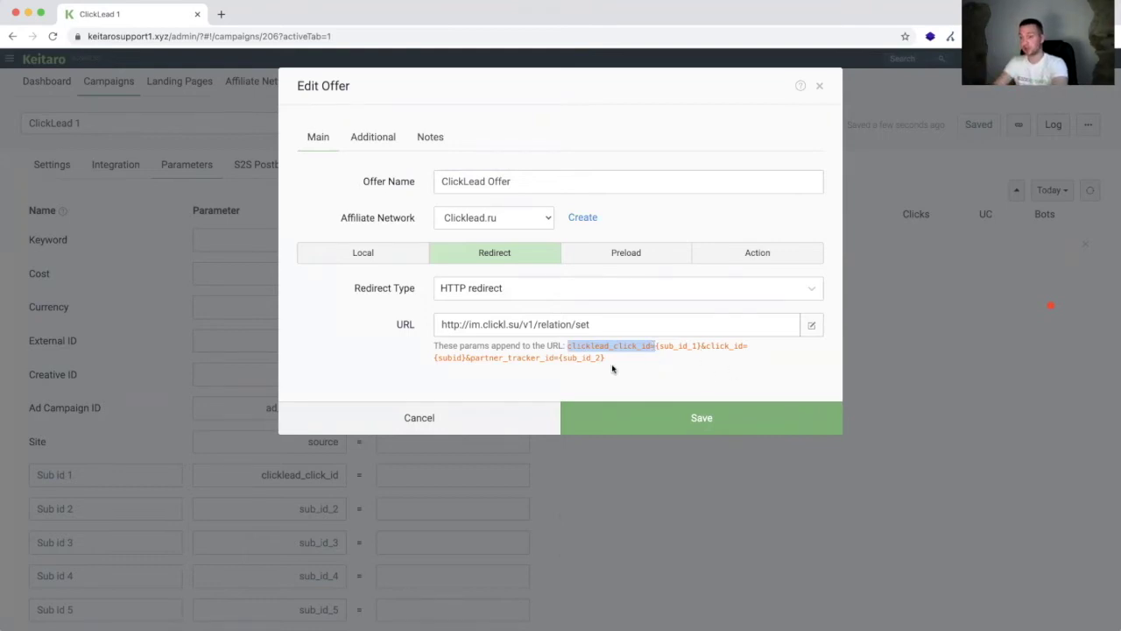
click(508, 424)
click(496, 349)
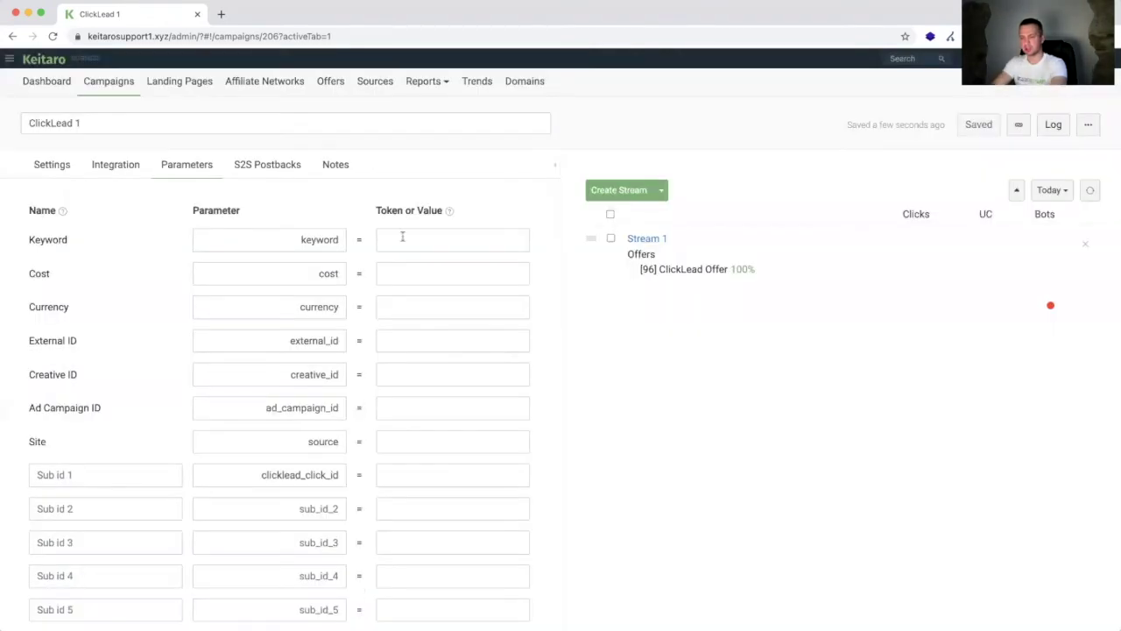
Step: Copy partner_tracker_id from the ClickLead URL, name Sub id 2 with it, and save
key(super+Tab)
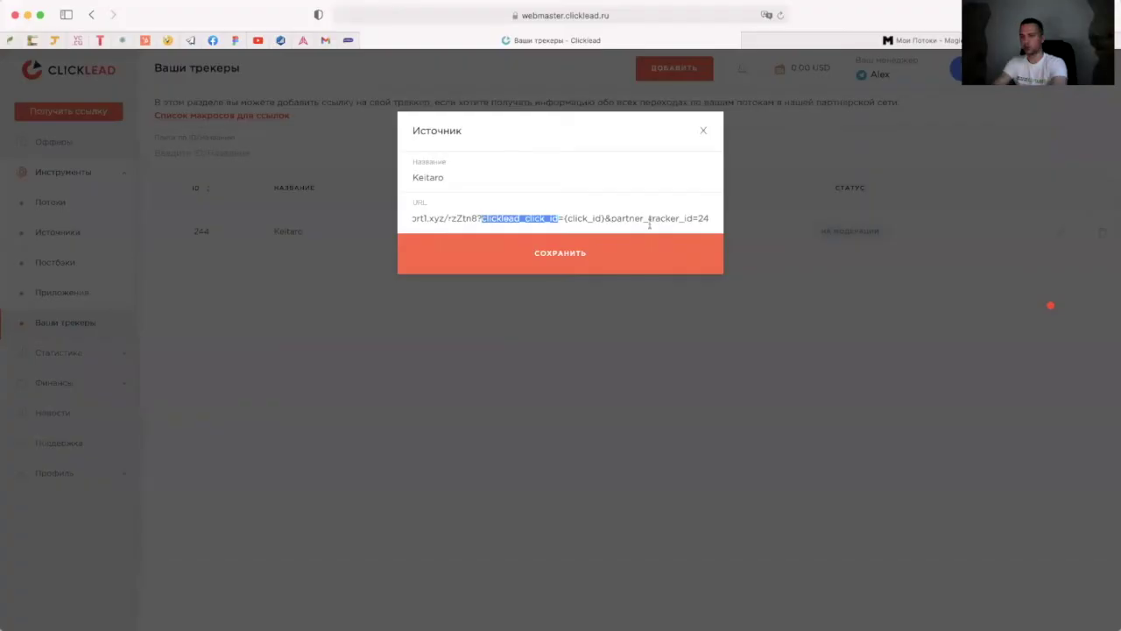
drag(614, 220, 692, 215)
key(super+c)
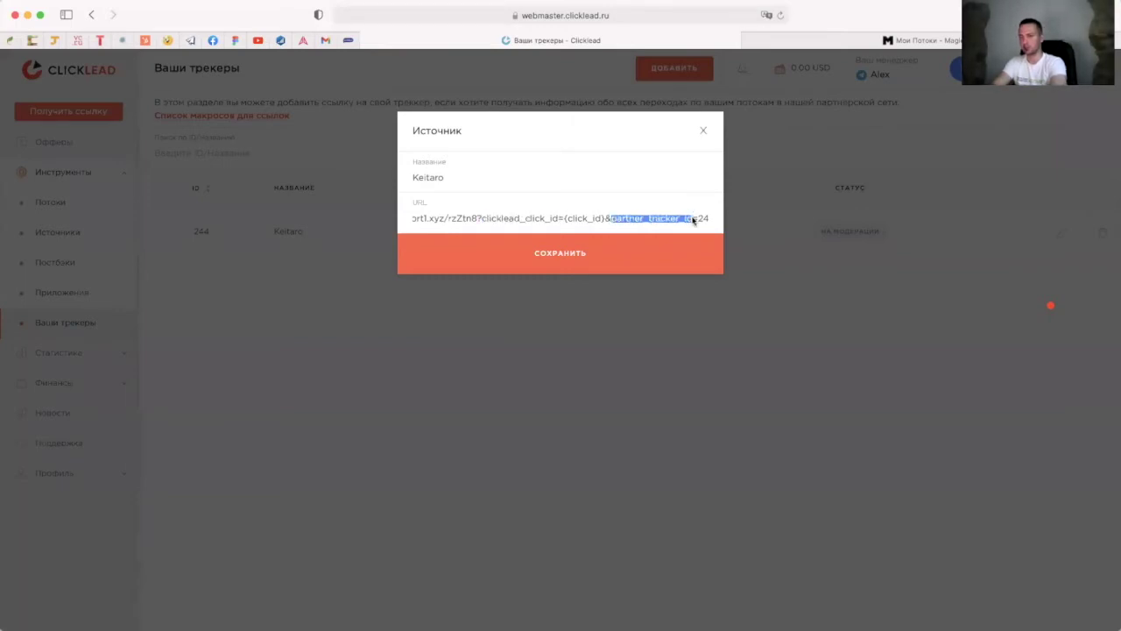
key(super+Tab)
double_click(311, 508)
key(super+v)
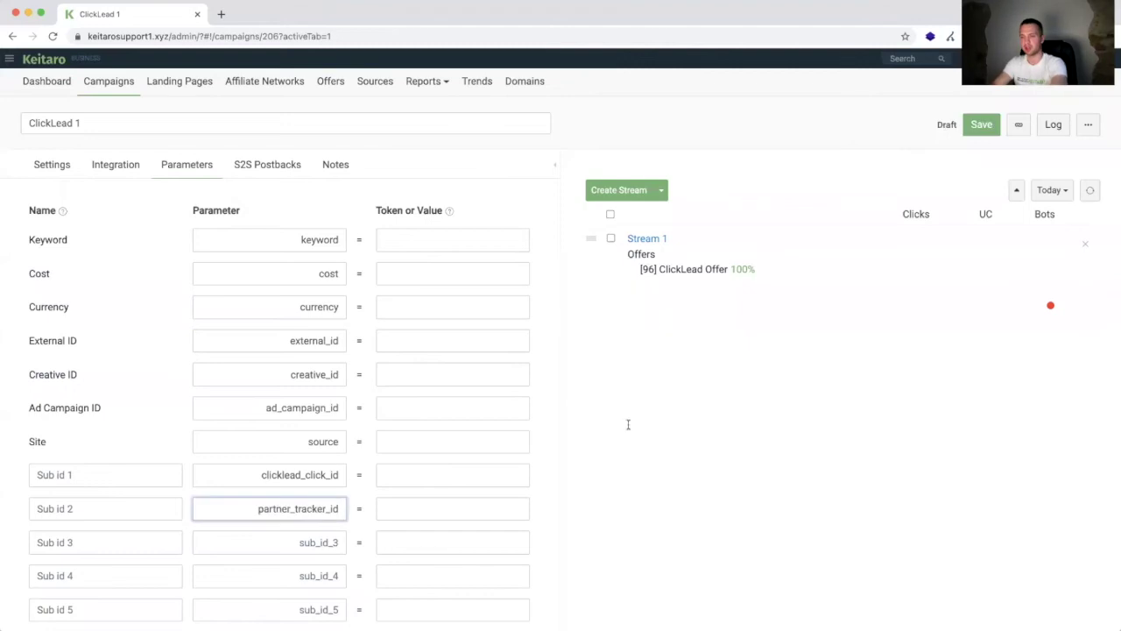
click(978, 123)
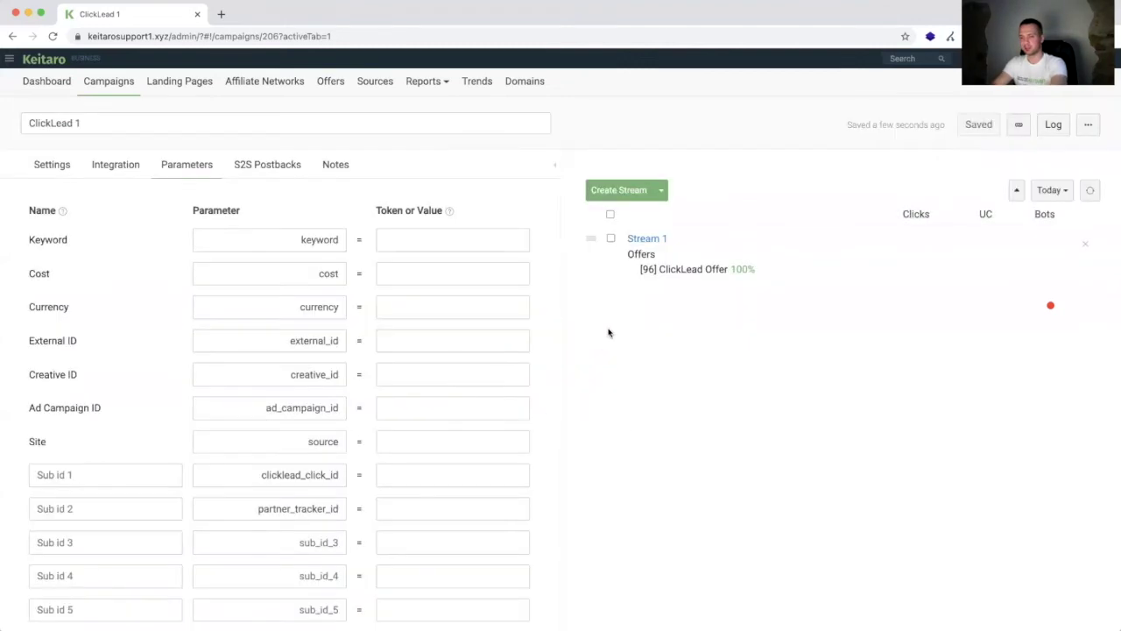
Step: Check the tracker id 244 at the URL end, then reopen Stream 1's settings in Keitaro
key(super+Tab)
drag(698, 219, 727, 222)
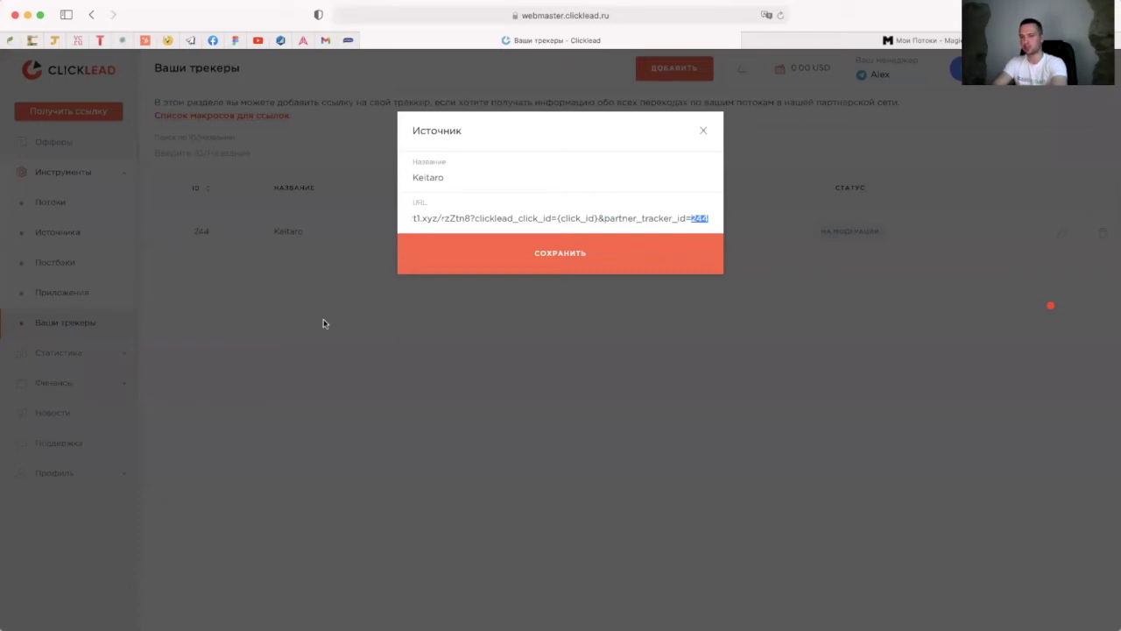
key(super+Tab)
scroll(374, 463, down, 2)
scroll(619, 254, up, 2)
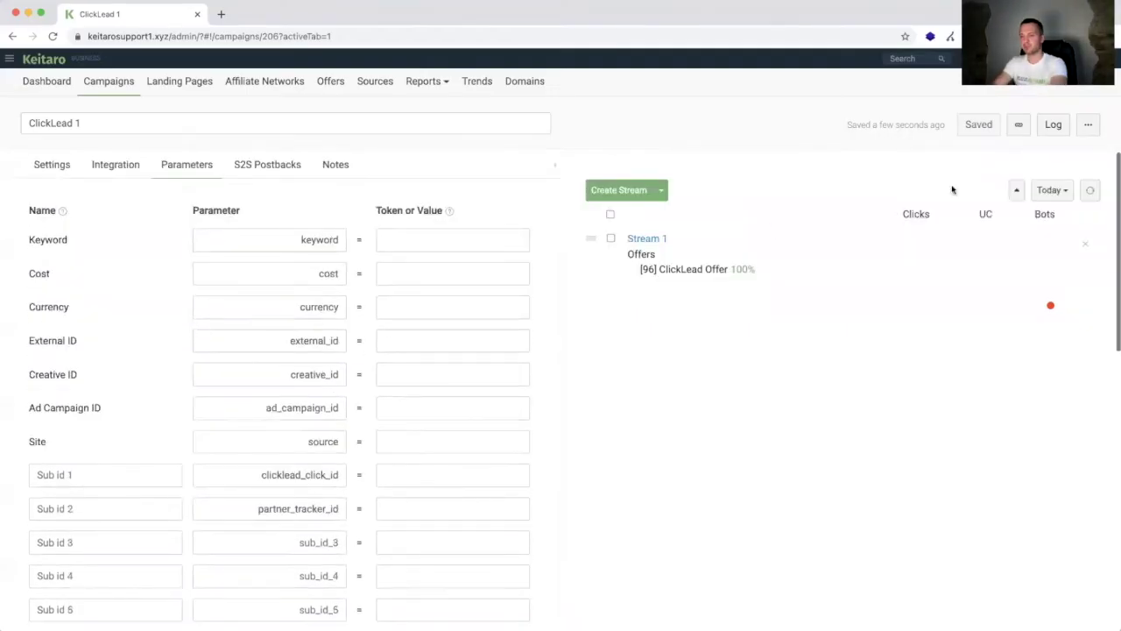
click(639, 239)
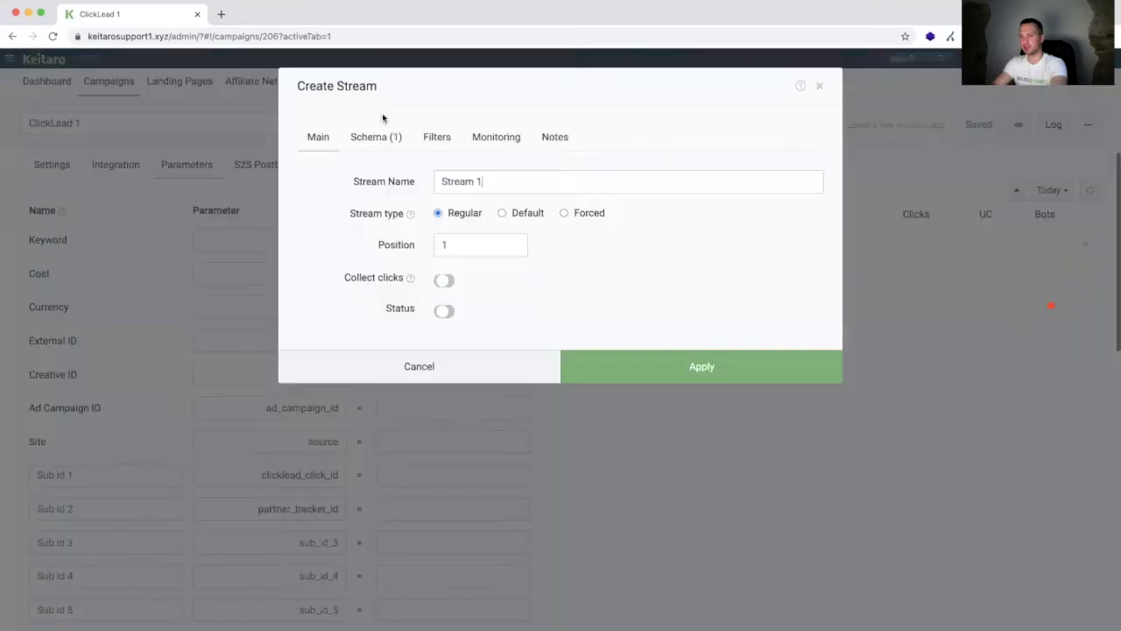
Step: Confirm the ClickLead Offer passes partner_tracker_id={sub_id_2}, then apply the stream and save the campaign
click(386, 137)
click(537, 240)
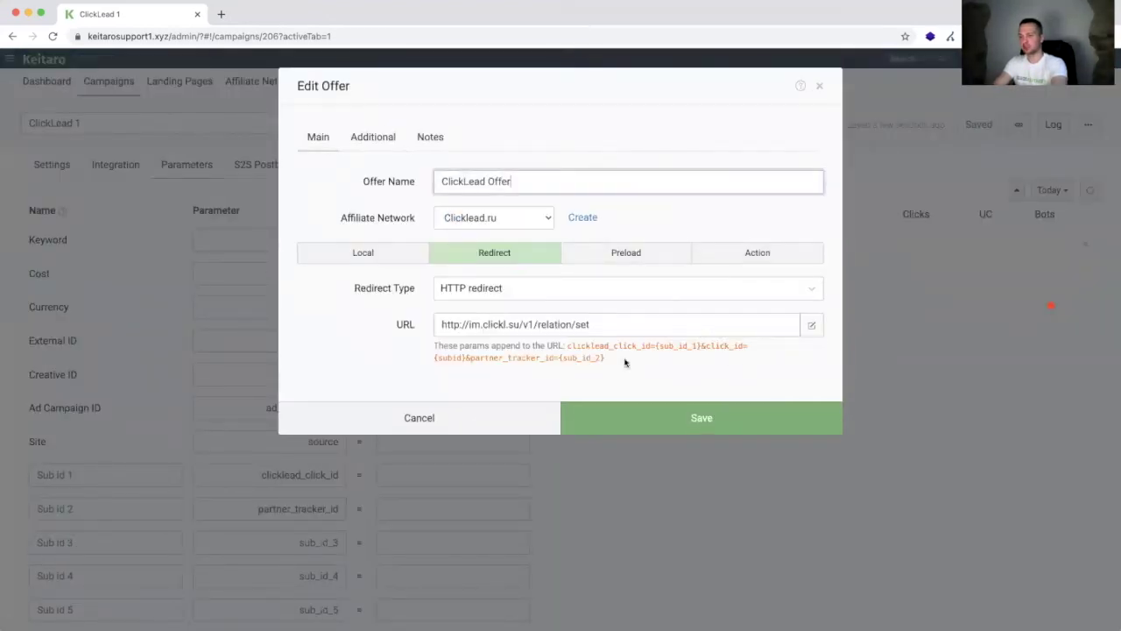
drag(607, 359, 627, 362)
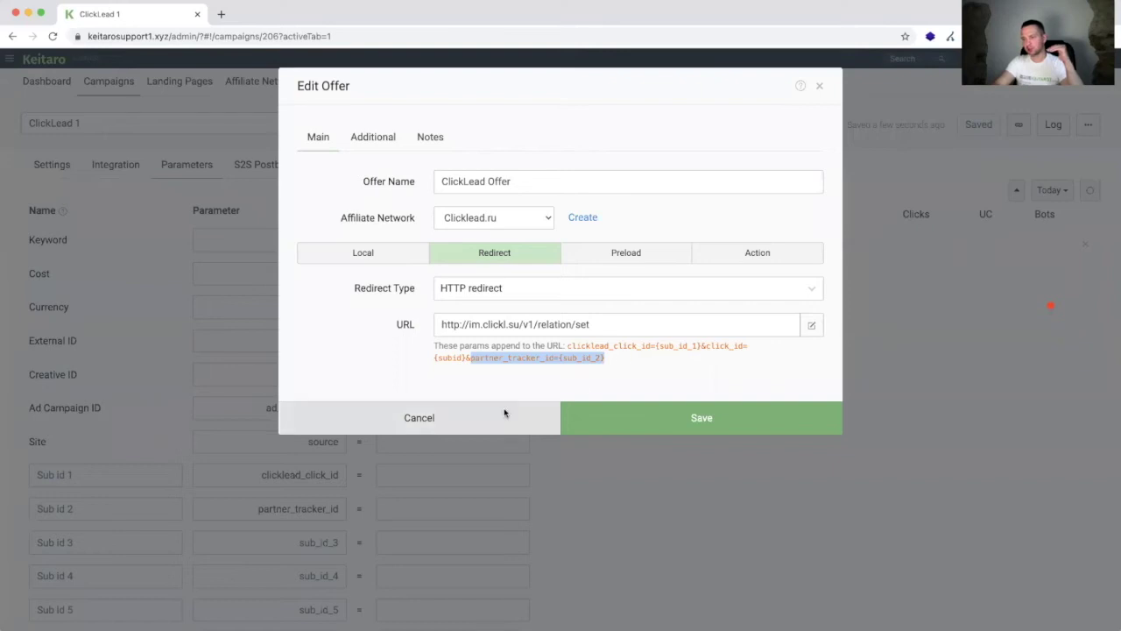
click(504, 414)
click(646, 340)
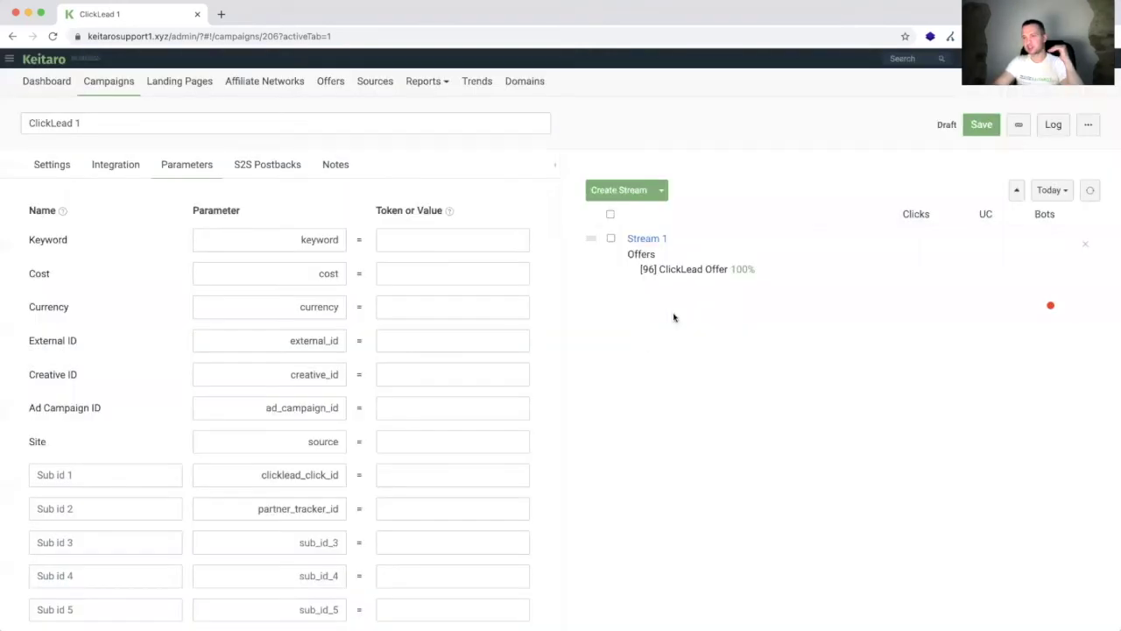
click(982, 128)
Step: Save the ClickLead Keitaro tracker source with the new rzZtn8 campaign link
key(super+Tab)
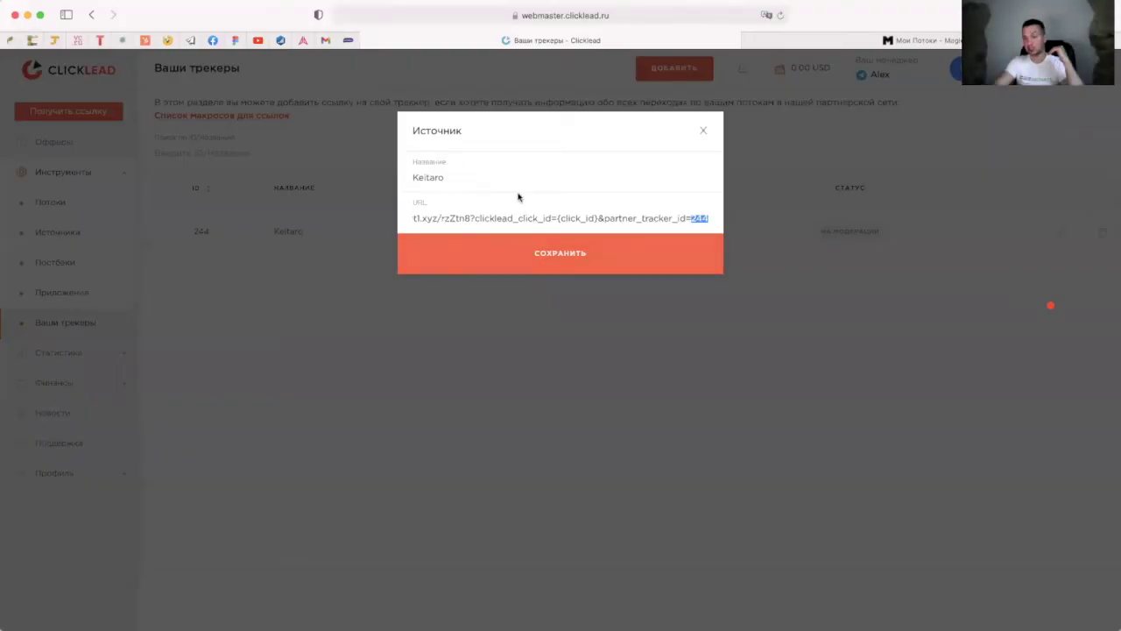
click(517, 256)
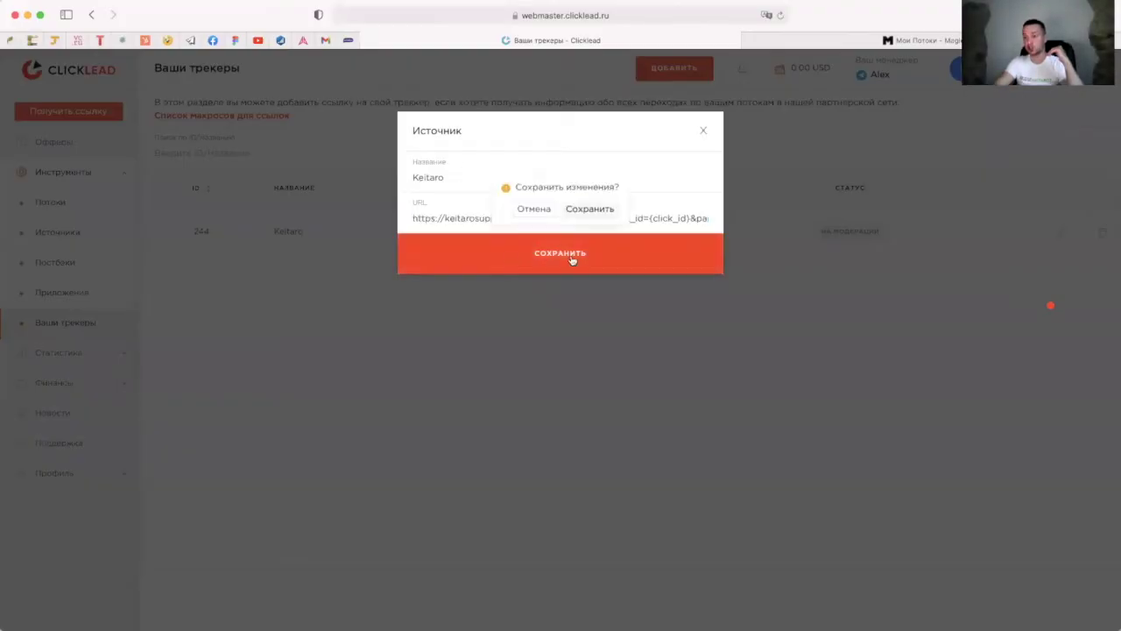
click(584, 211)
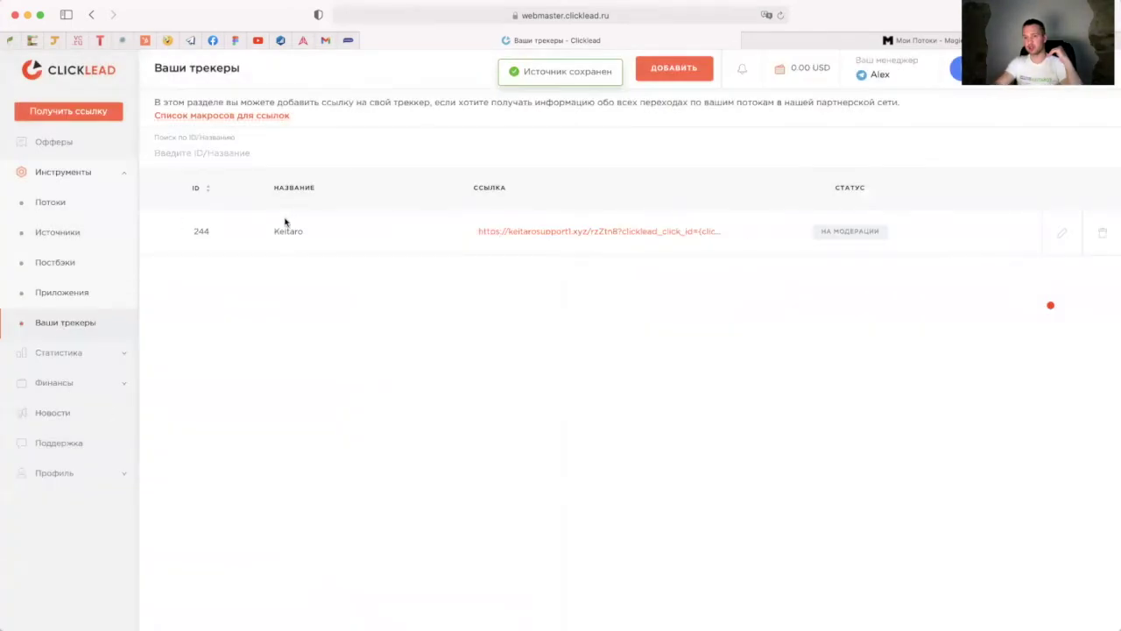
Step: Tick the Keitaro tracker on stream #13183 'Potok test' in ClickLead's Потоки
click(52, 202)
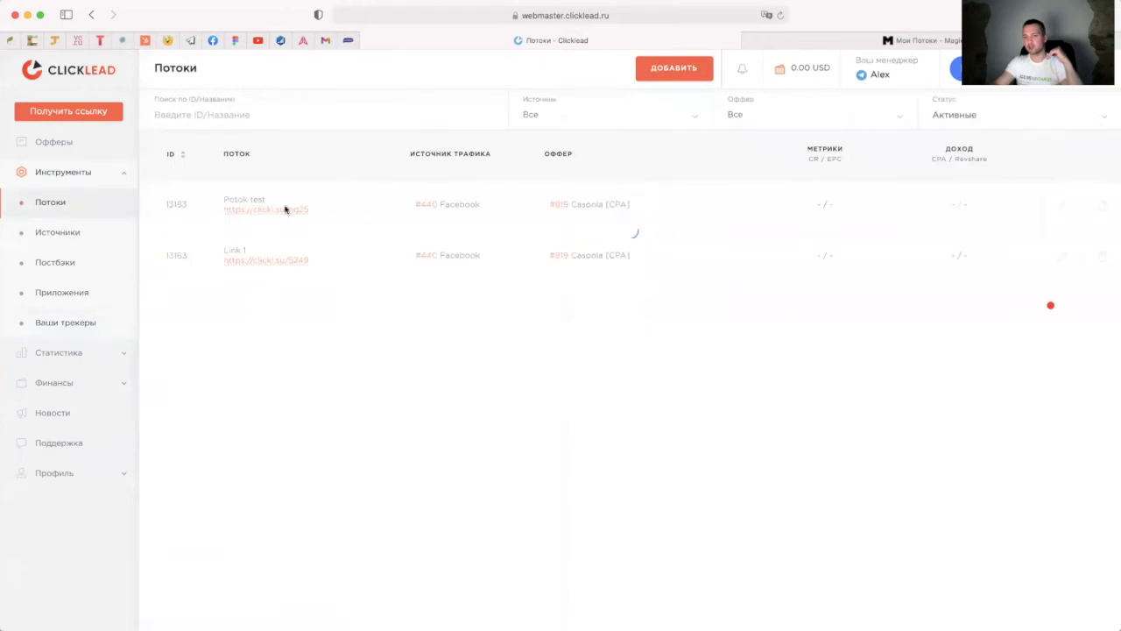
click(1065, 209)
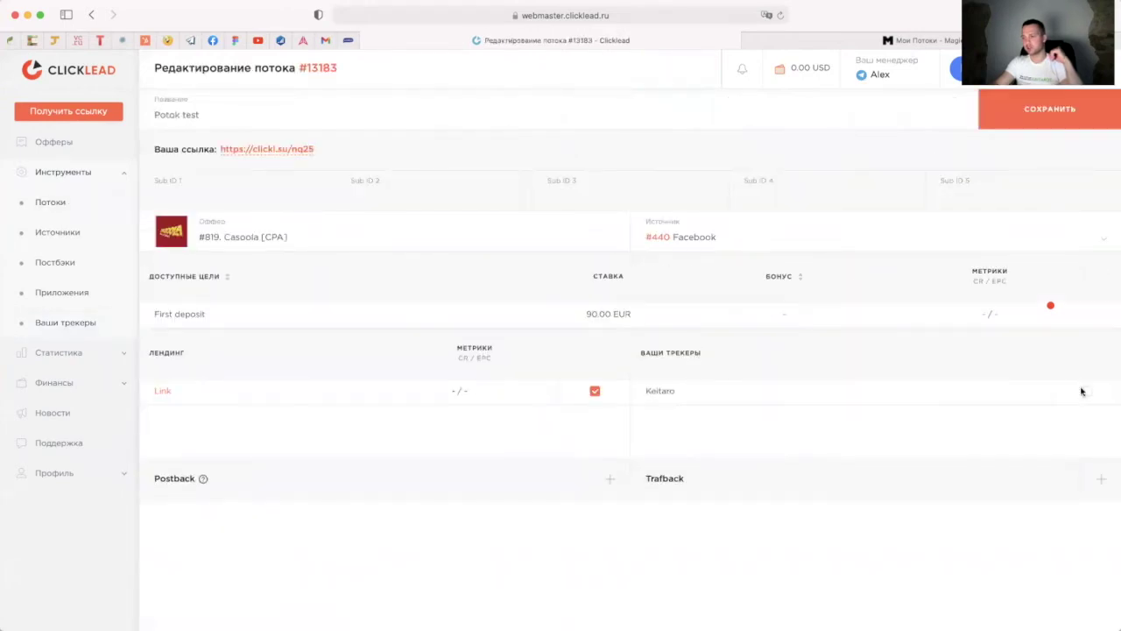
click(1085, 391)
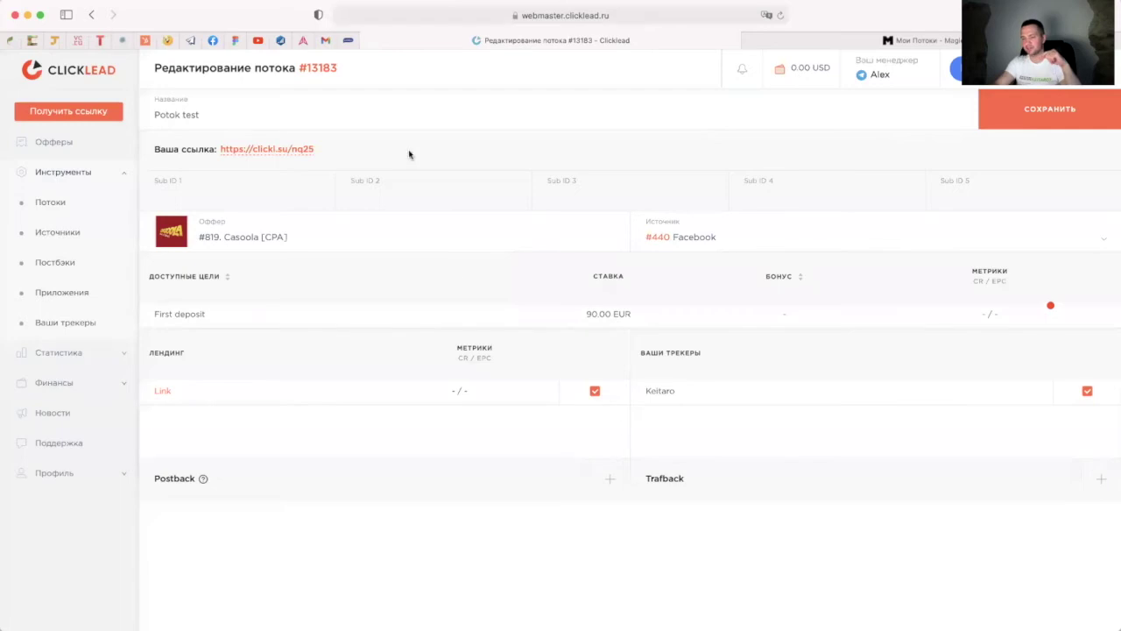
key(super+Tab)
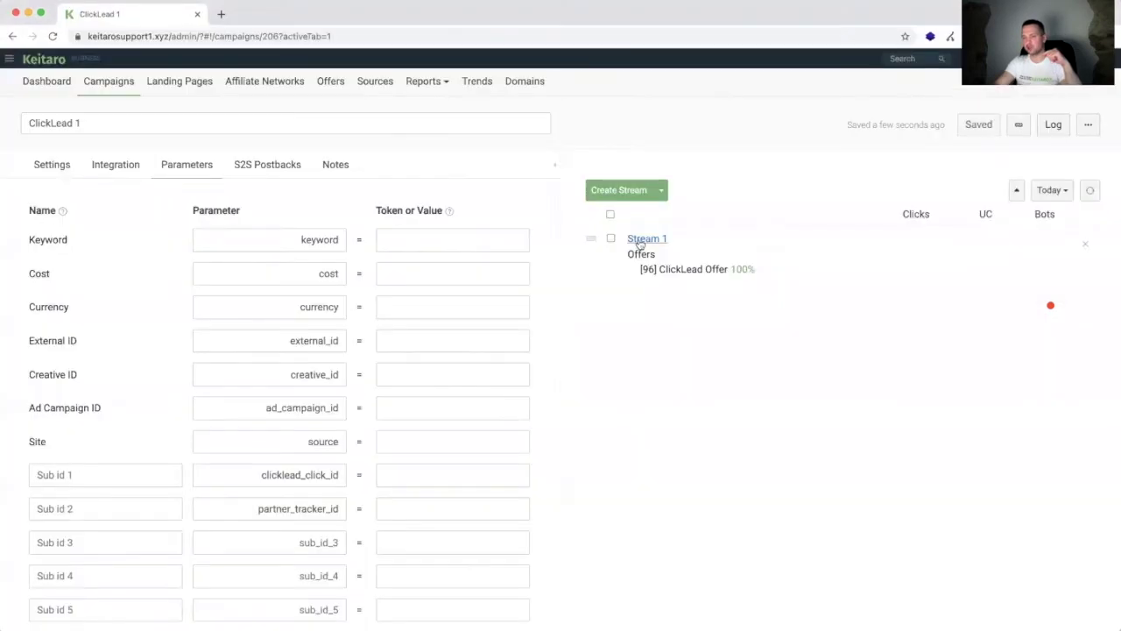
click(646, 239)
click(376, 136)
click(536, 242)
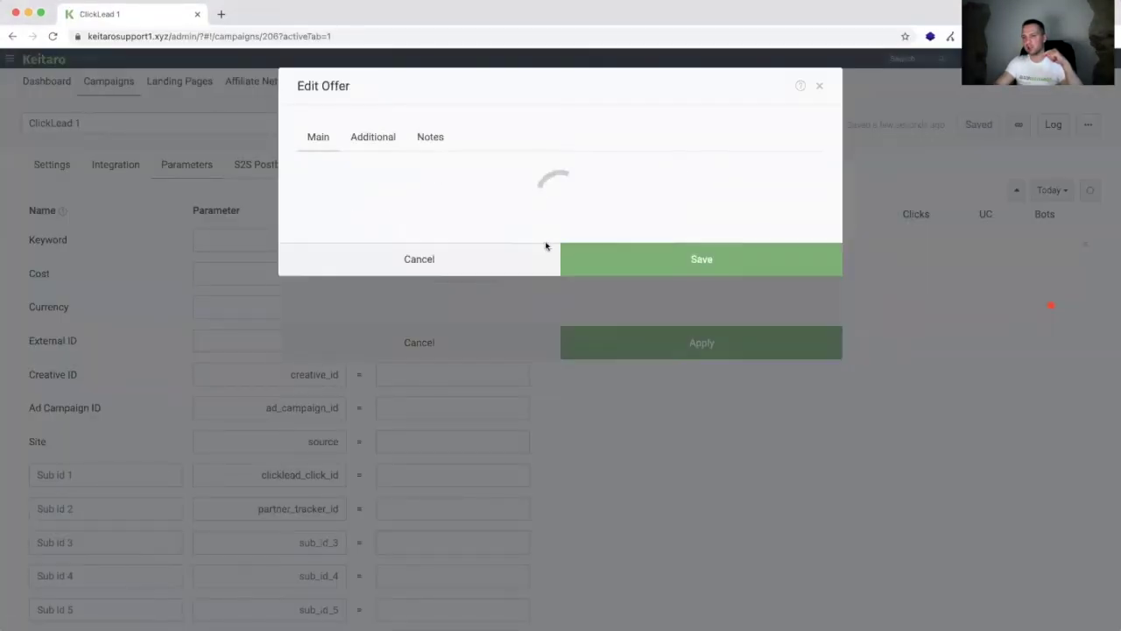
click(618, 324)
key(super+a)
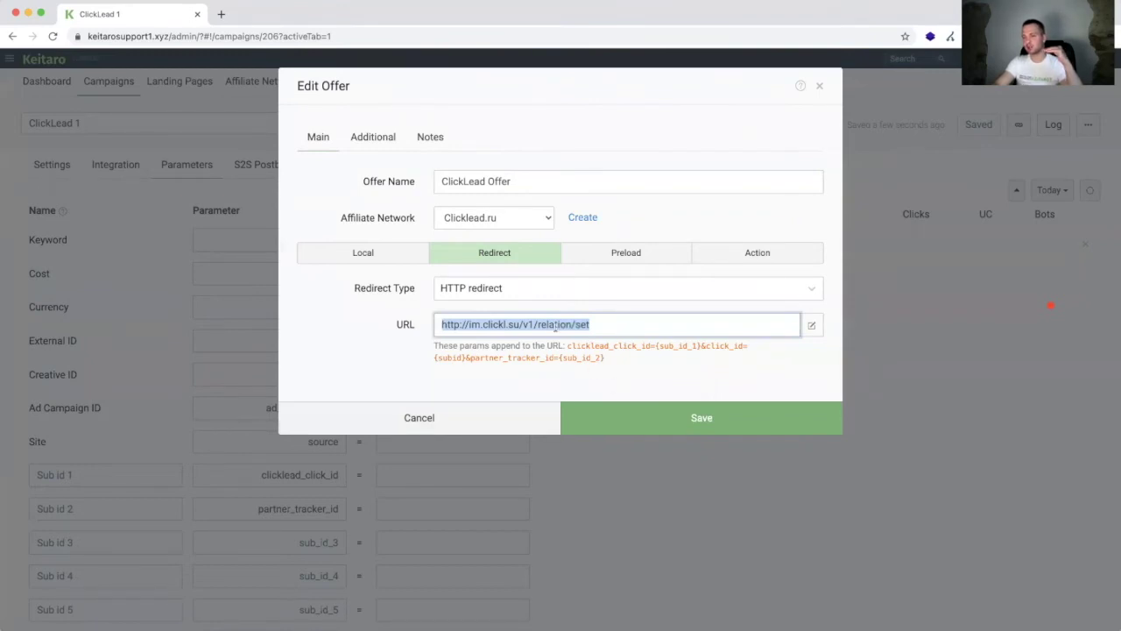
click(508, 424)
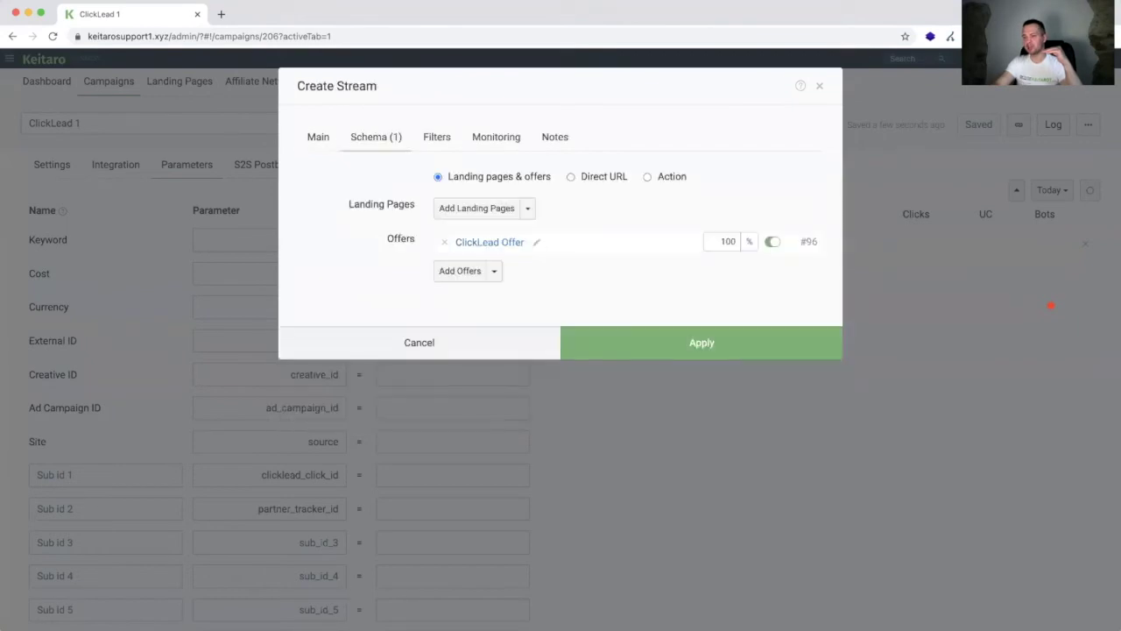
key(super+Tab)
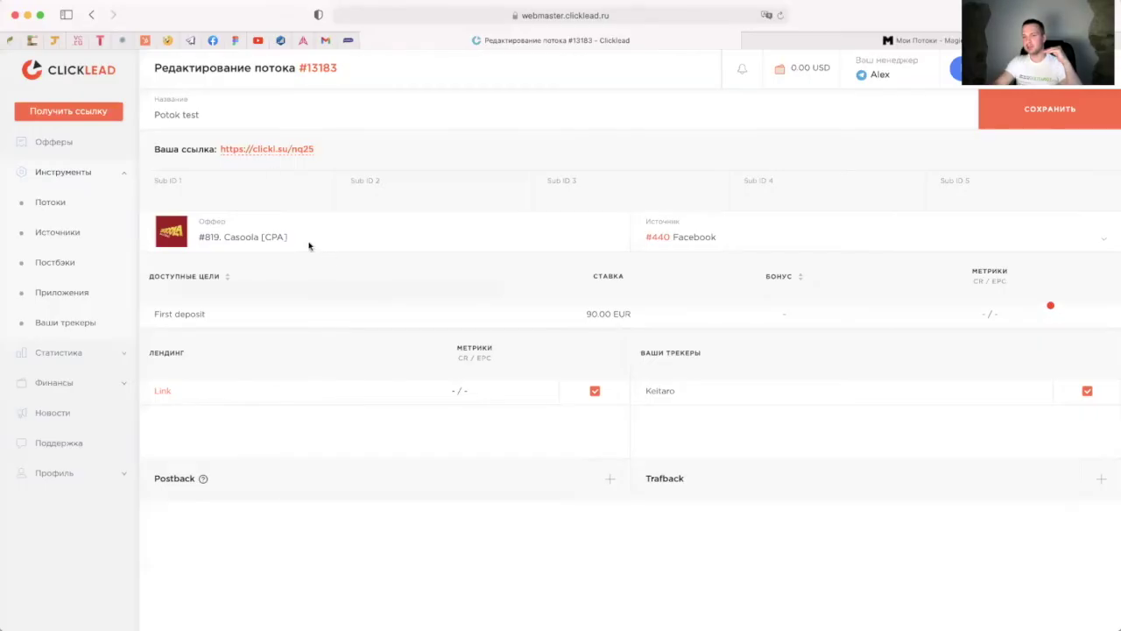
drag(313, 146, 237, 151)
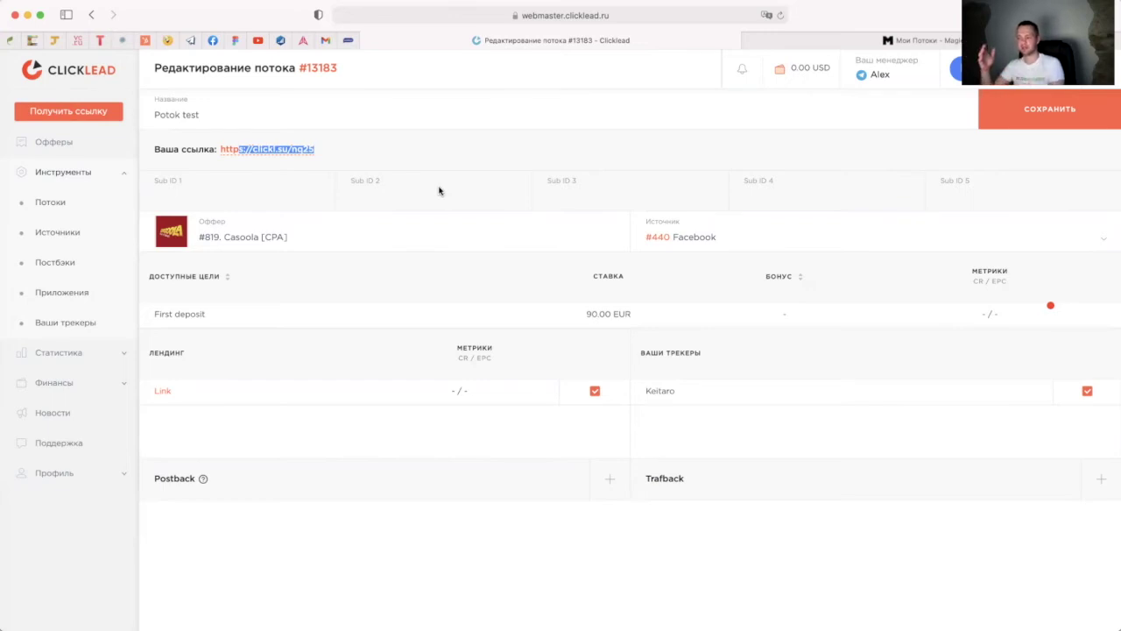
click(340, 157)
drag(335, 157, 219, 151)
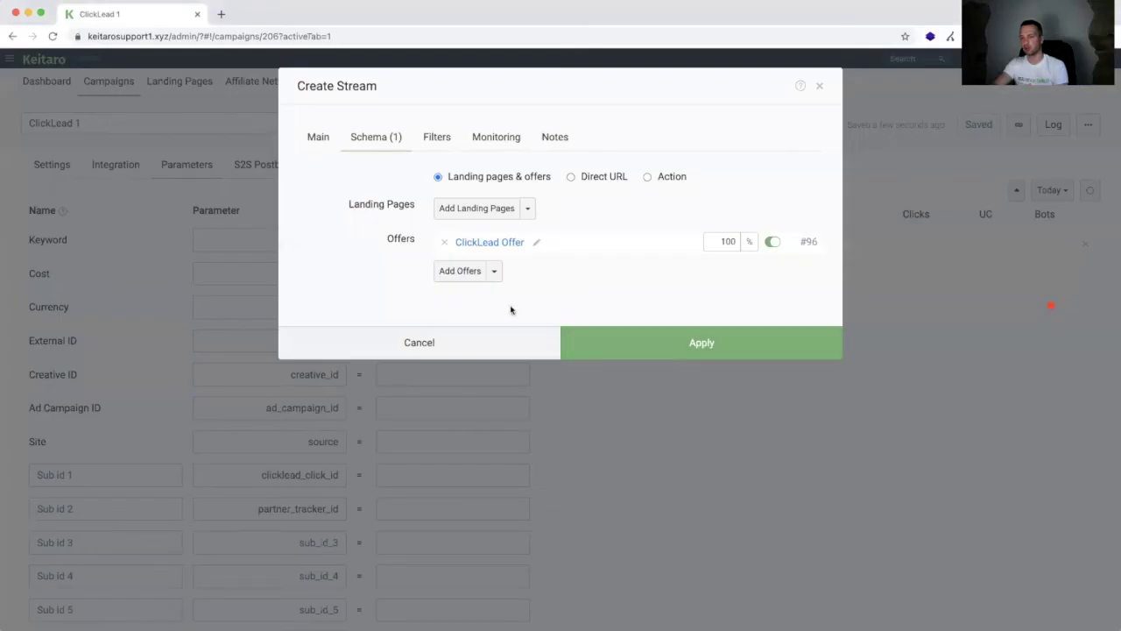
Step: Apply the stream routing 100% to ClickLead Offer and save the ClickLead 1 campaign
click(534, 244)
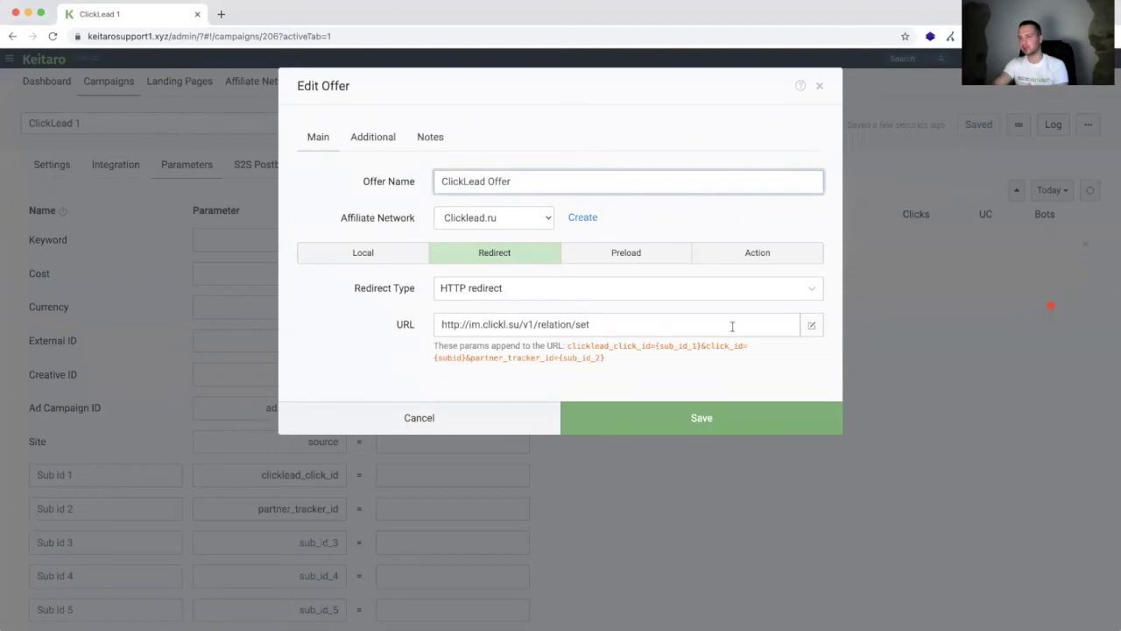
click(508, 424)
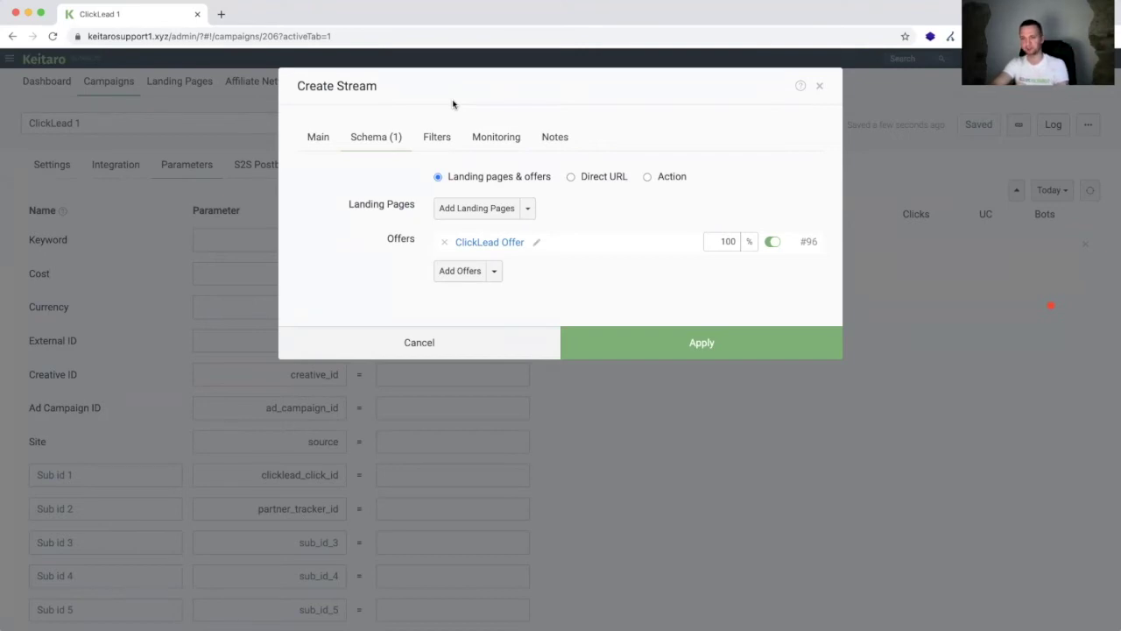
click(638, 339)
click(979, 123)
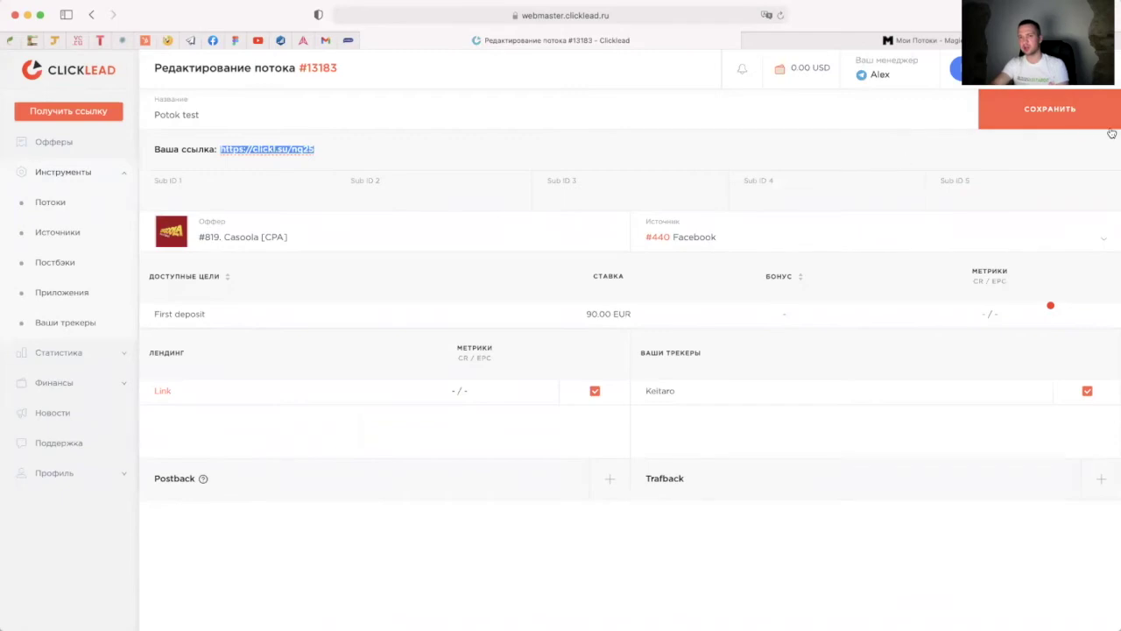
Step: Try saving Potok test, then start a new Мобильное приложение link
click(1073, 127)
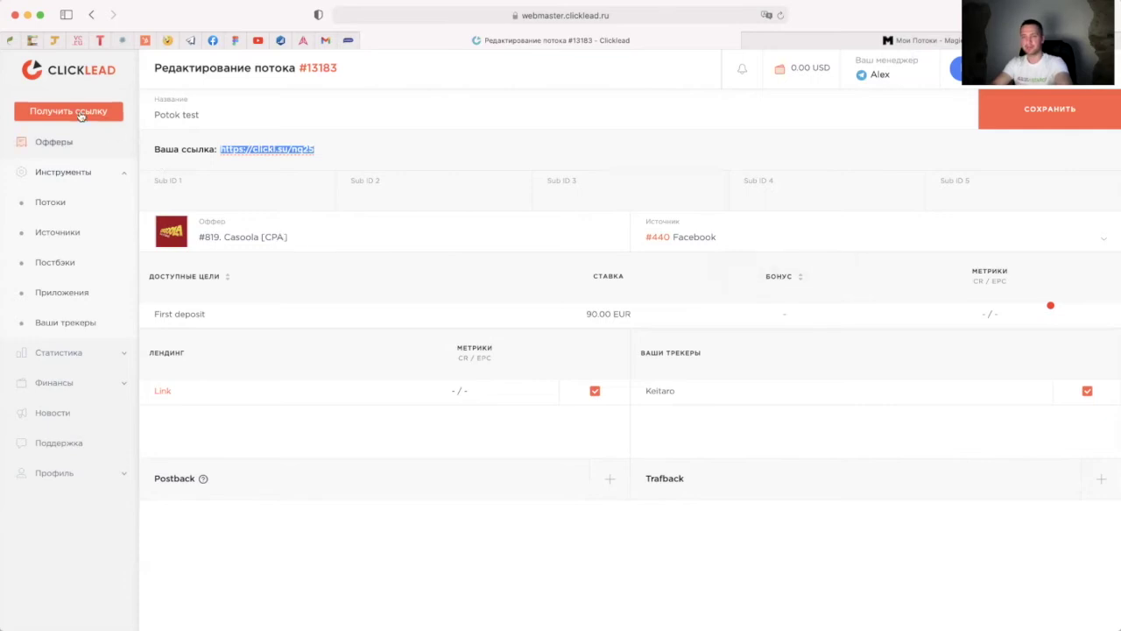
click(79, 116)
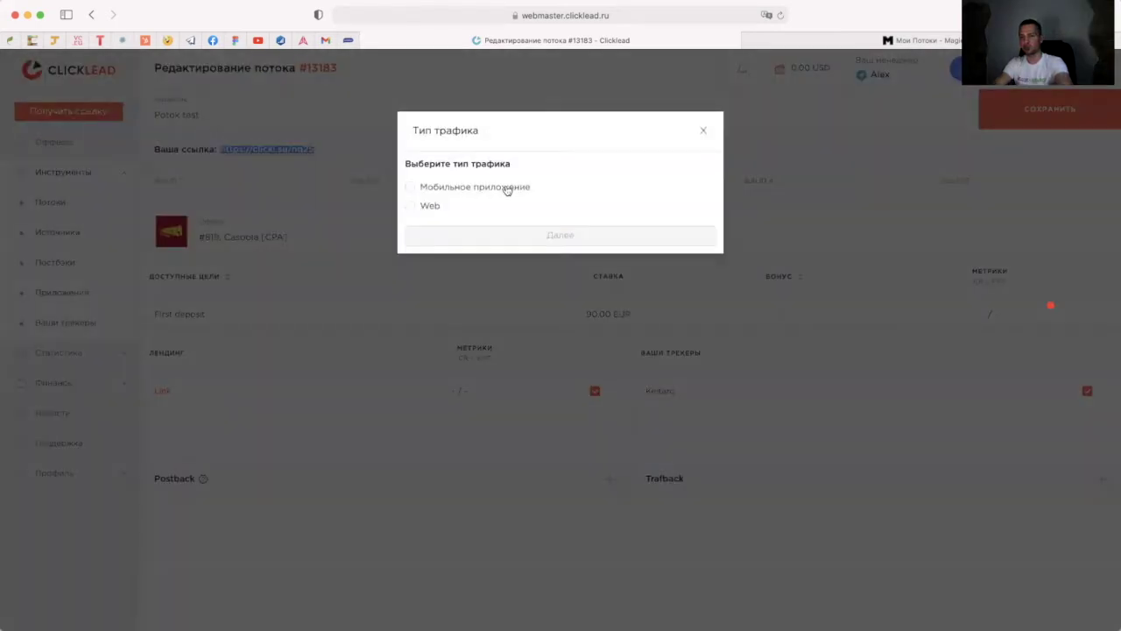
click(422, 187)
click(561, 234)
Step: Find the Приложение list empty and go back to the Потоки list
click(231, 196)
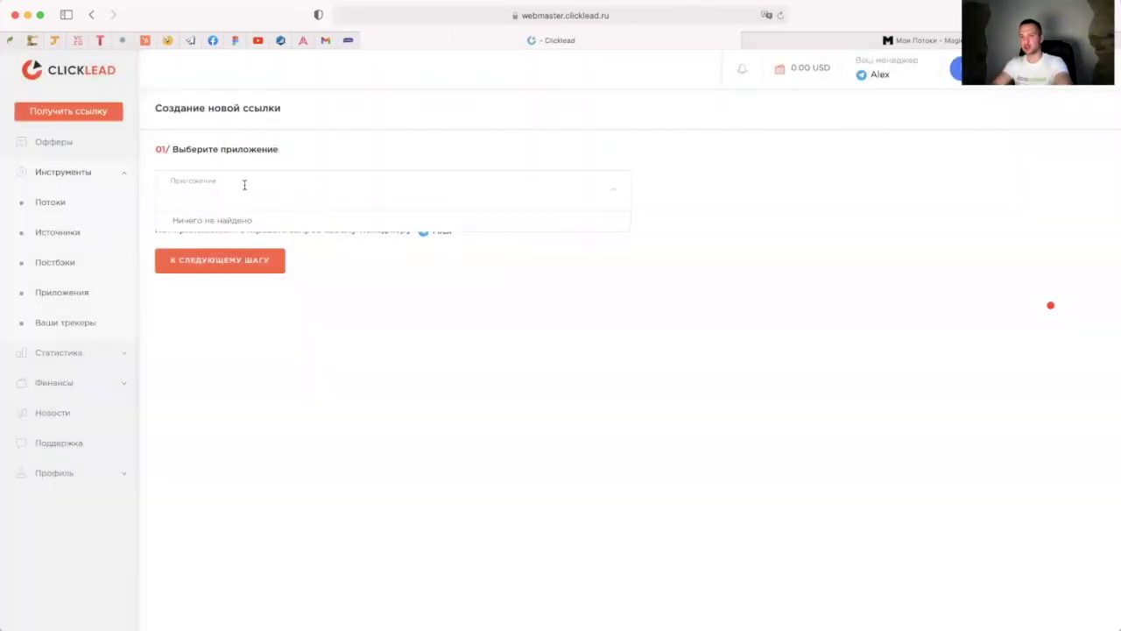
click(346, 276)
click(243, 191)
click(341, 282)
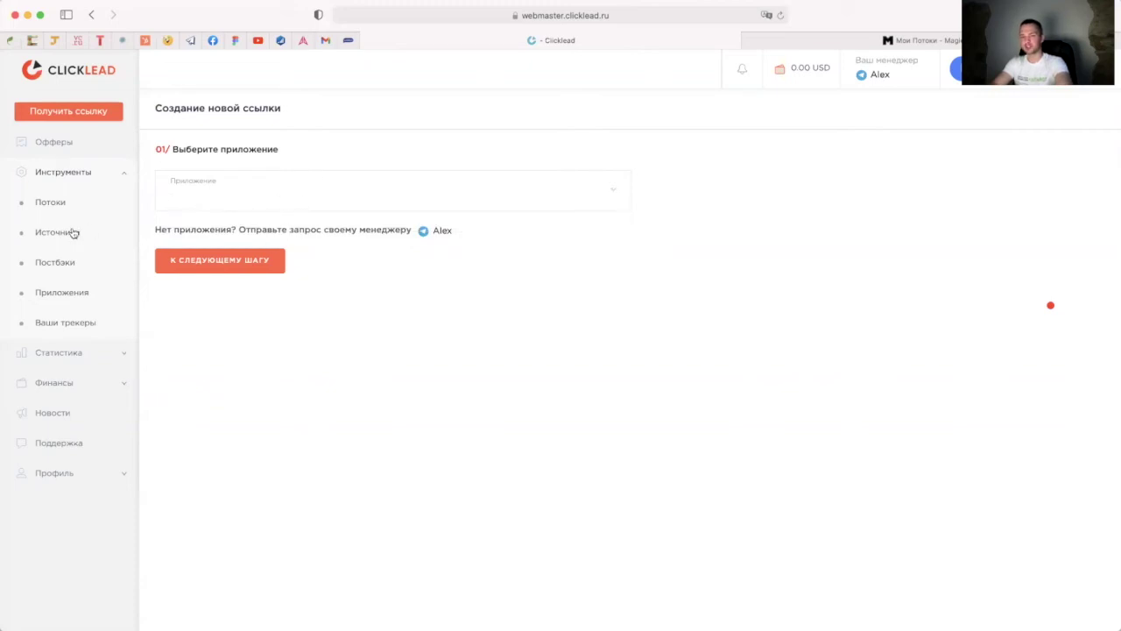
click(54, 203)
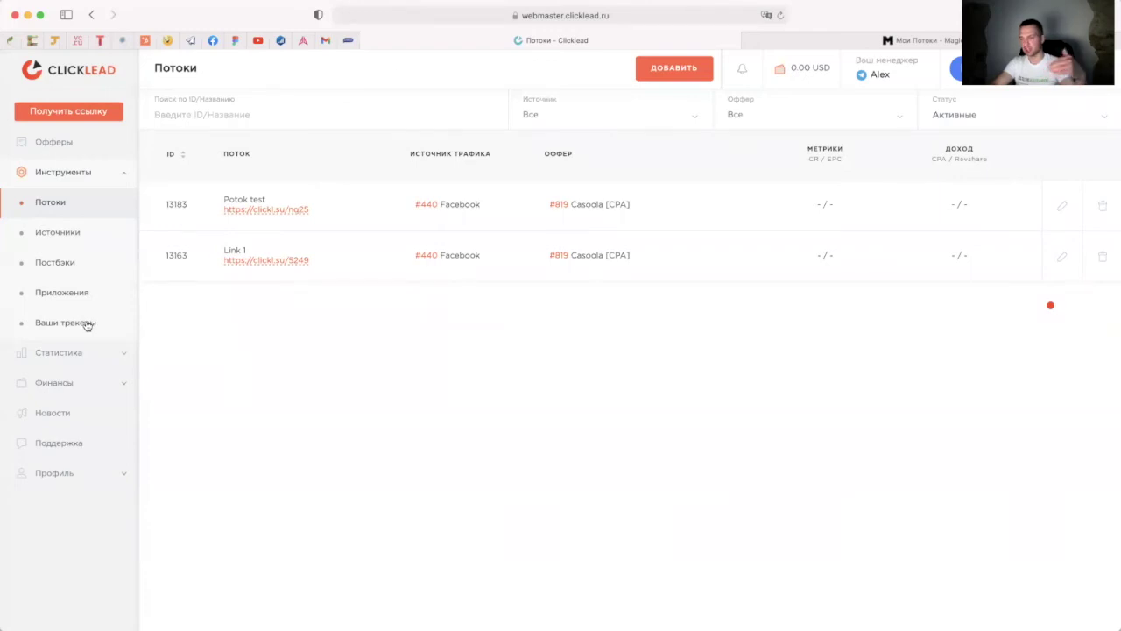
Step: Append &sub1={sub_id_1} to the Keitaro tracker's URL after partner_tracker_id=244
click(87, 325)
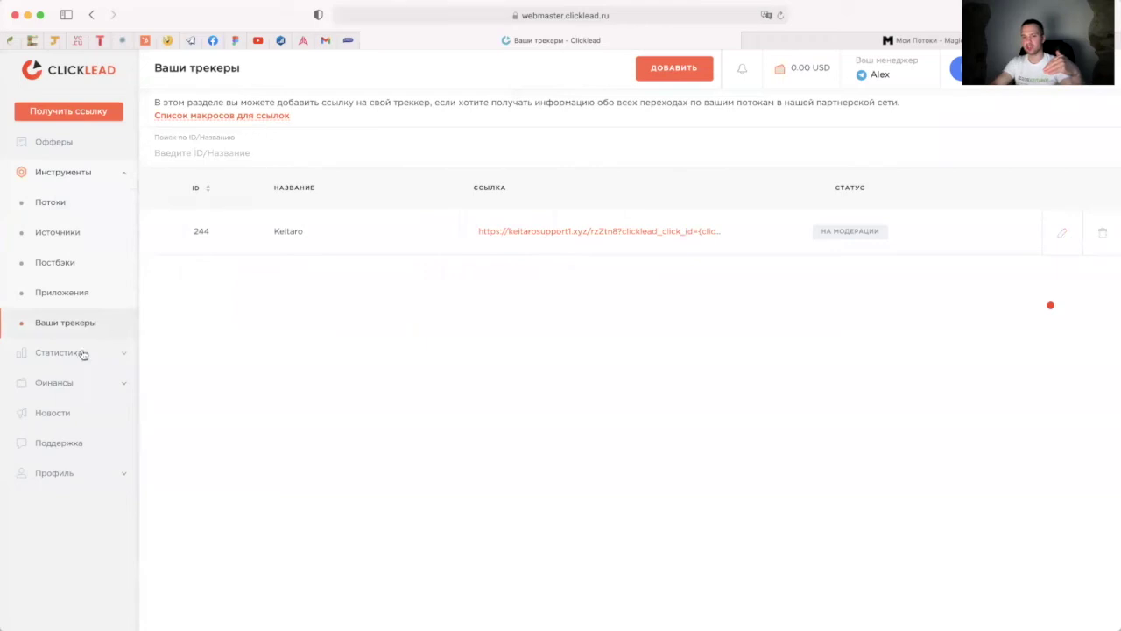
click(1062, 234)
drag(639, 220, 717, 224)
click(711, 221)
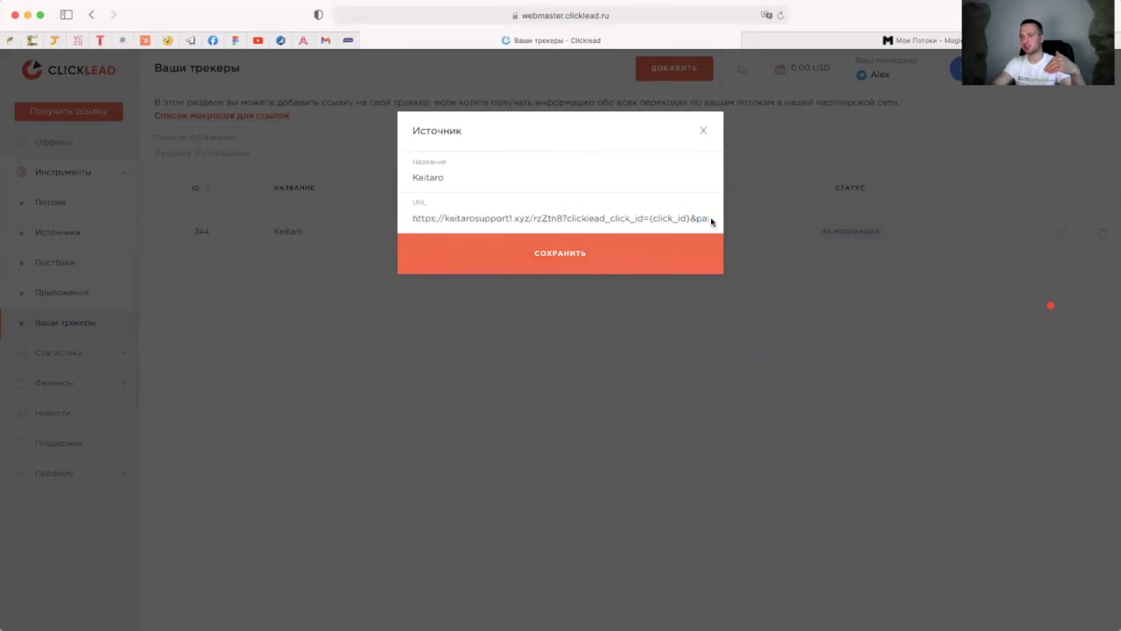
drag(572, 217, 711, 218)
click(701, 219)
click(686, 218)
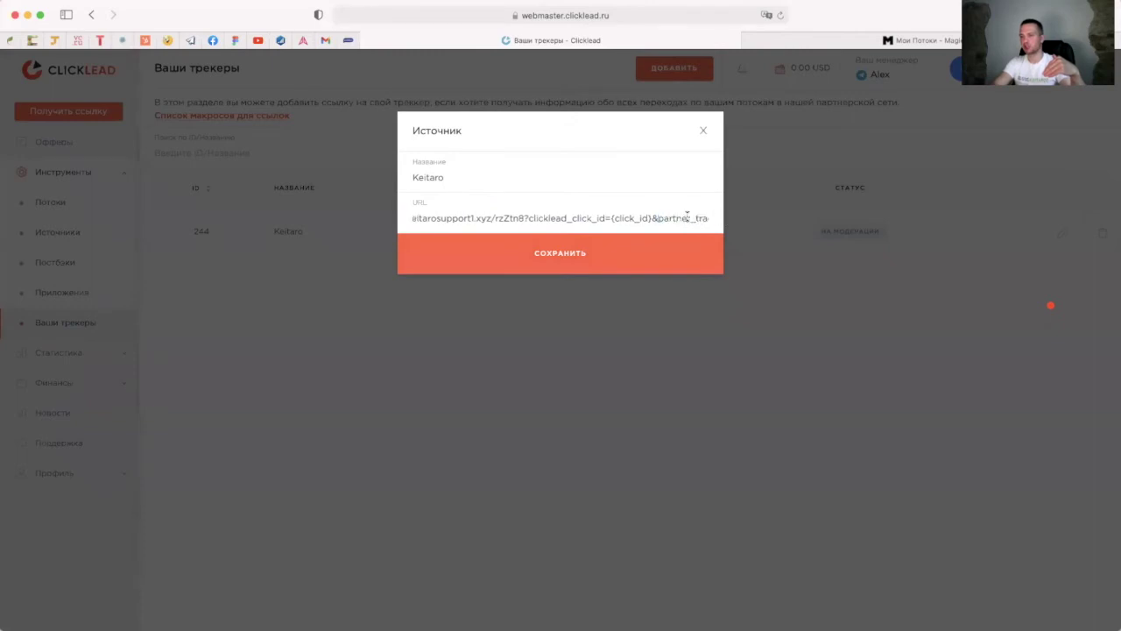
click(706, 218)
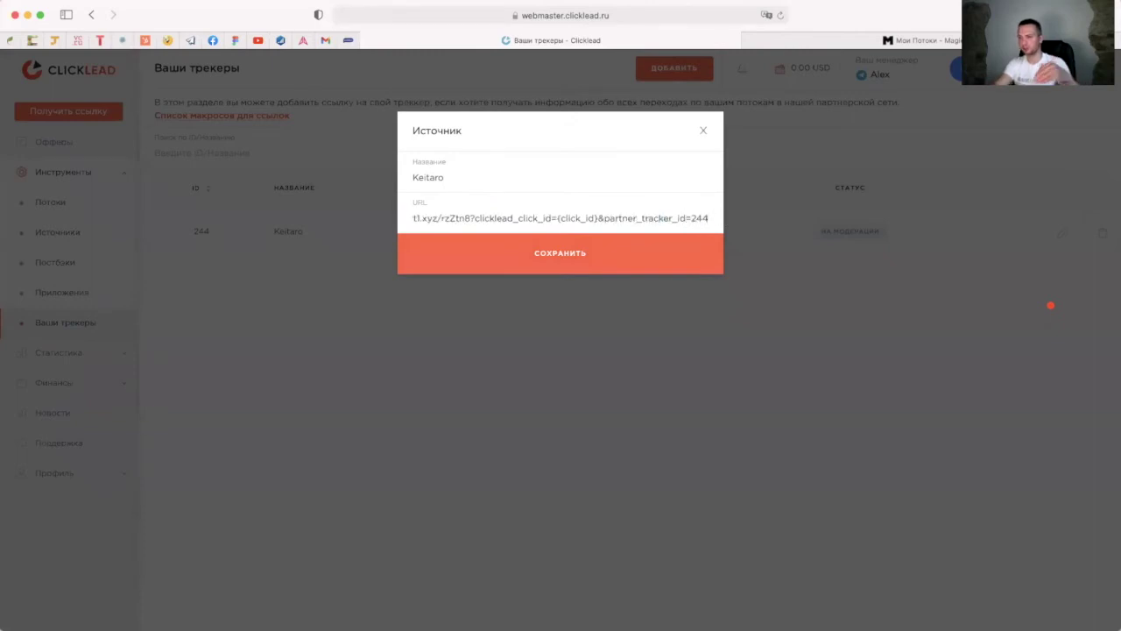
text(&)
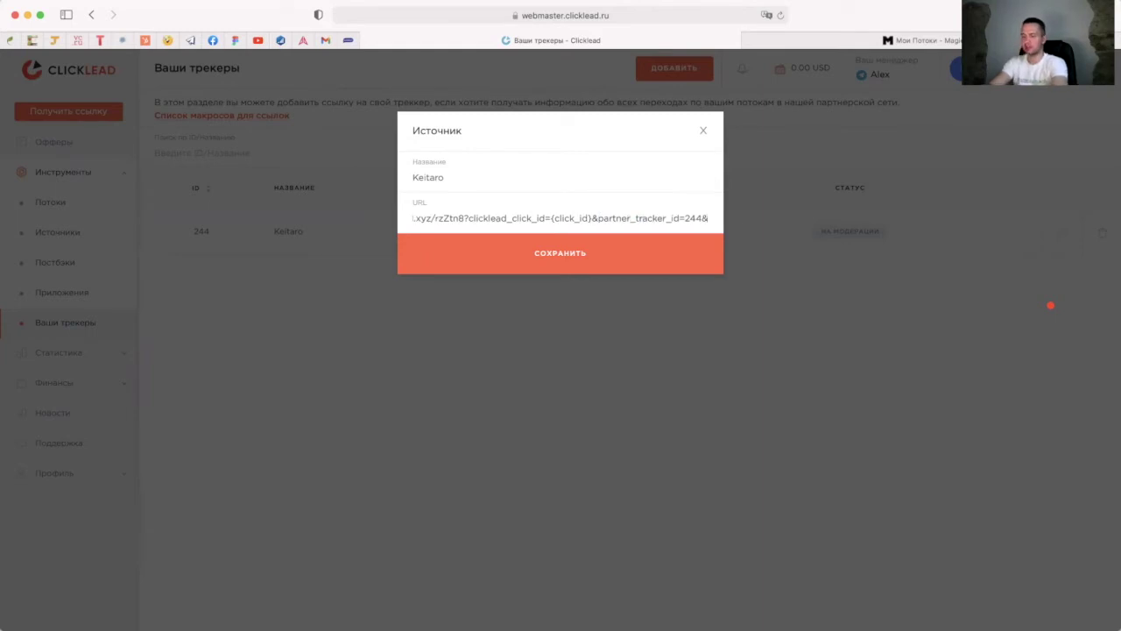
text(sub1=)
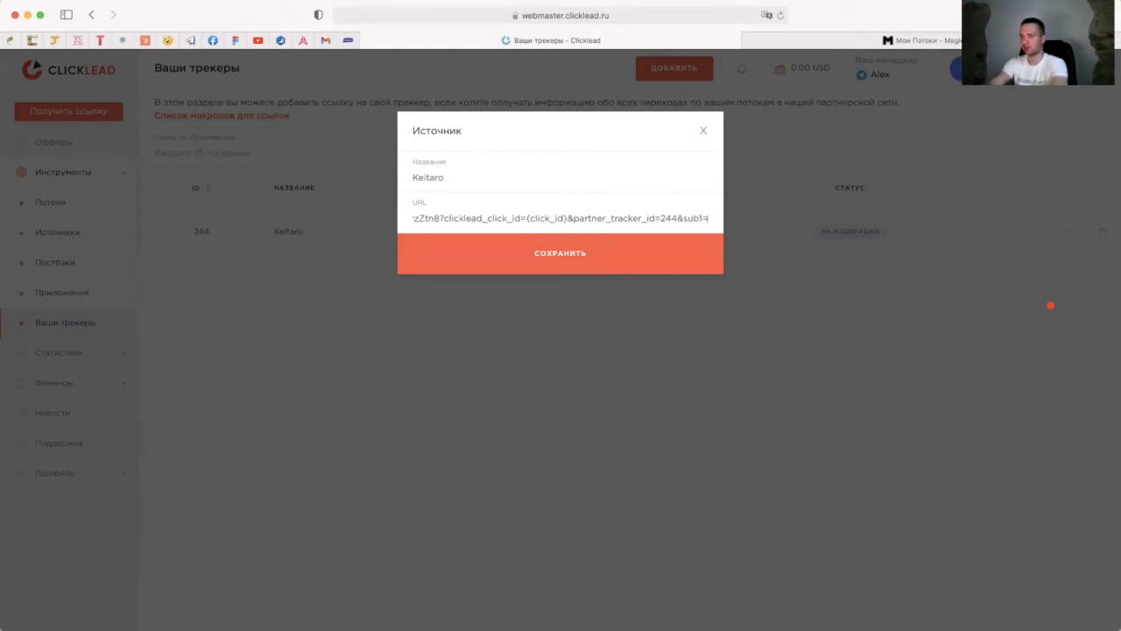
text({})
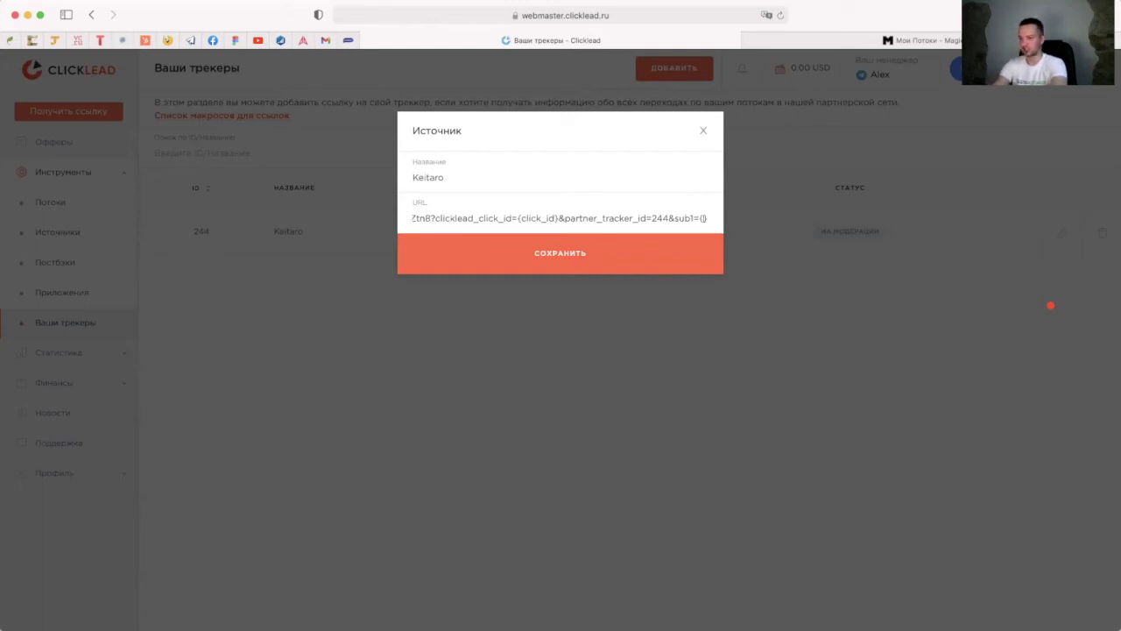
text(sub1)
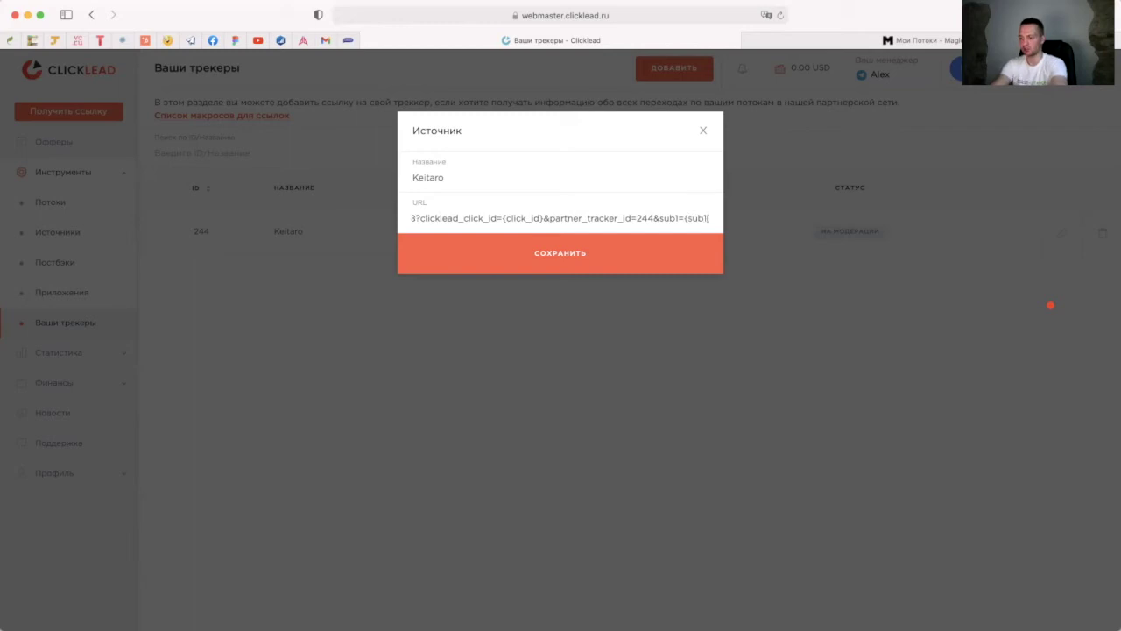
text(_id_1)
key(Right)
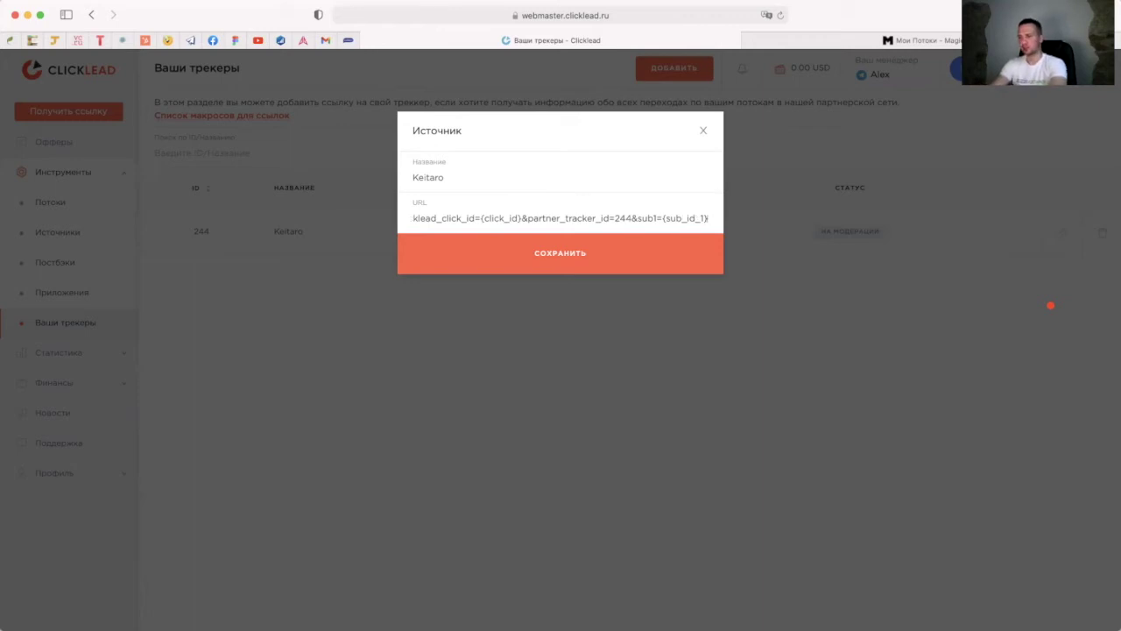
key(BackSpace)
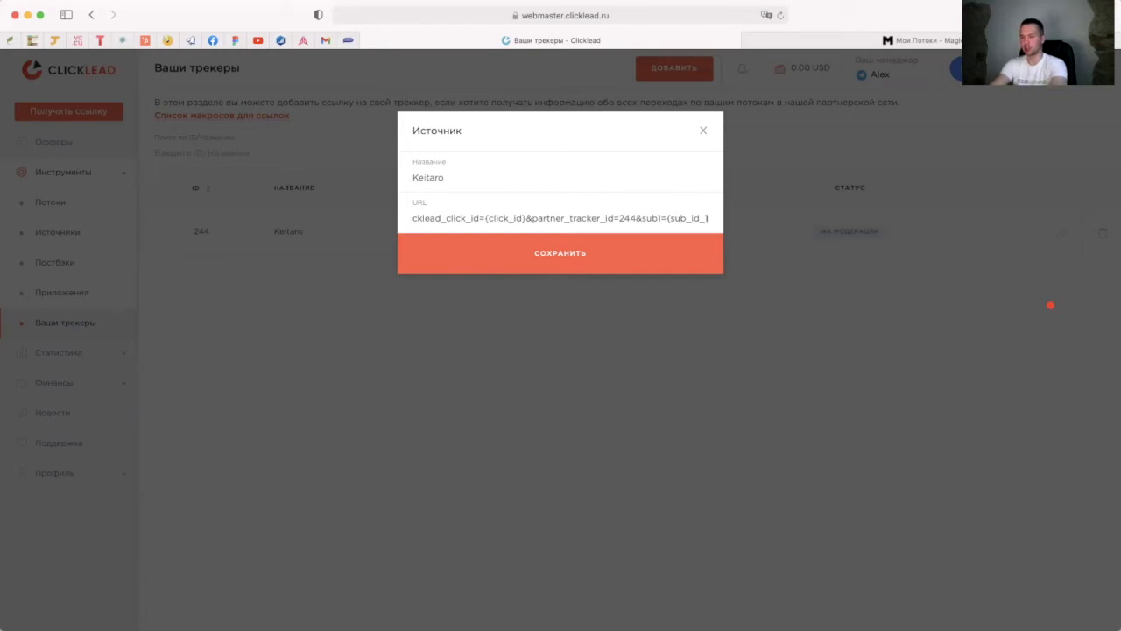
Step: Close the Keitaro tracker's Источник edit dialog
click(702, 131)
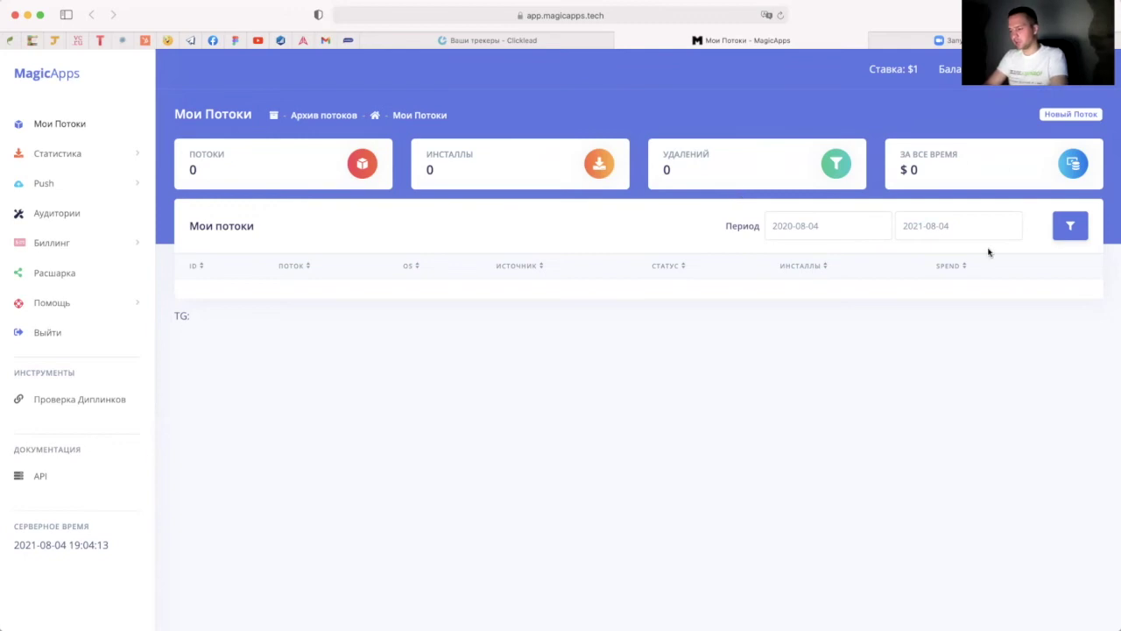
Step: Create a new flow named 'Campaign 1' with Åland Islands as its country
click(1071, 114)
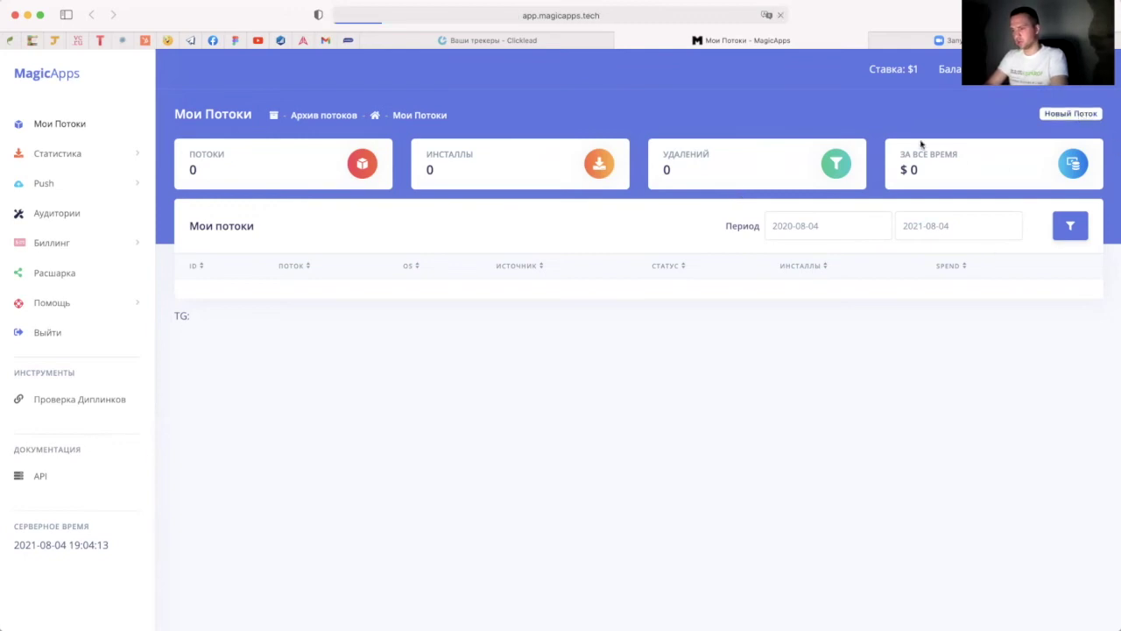
click(334, 187)
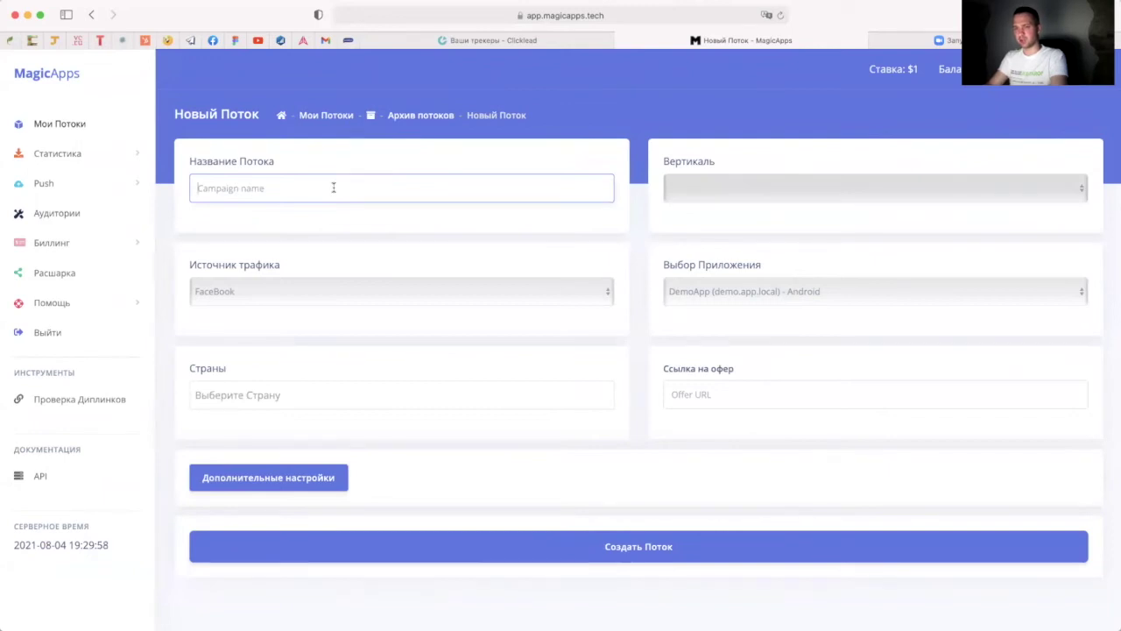
text(Campaig)
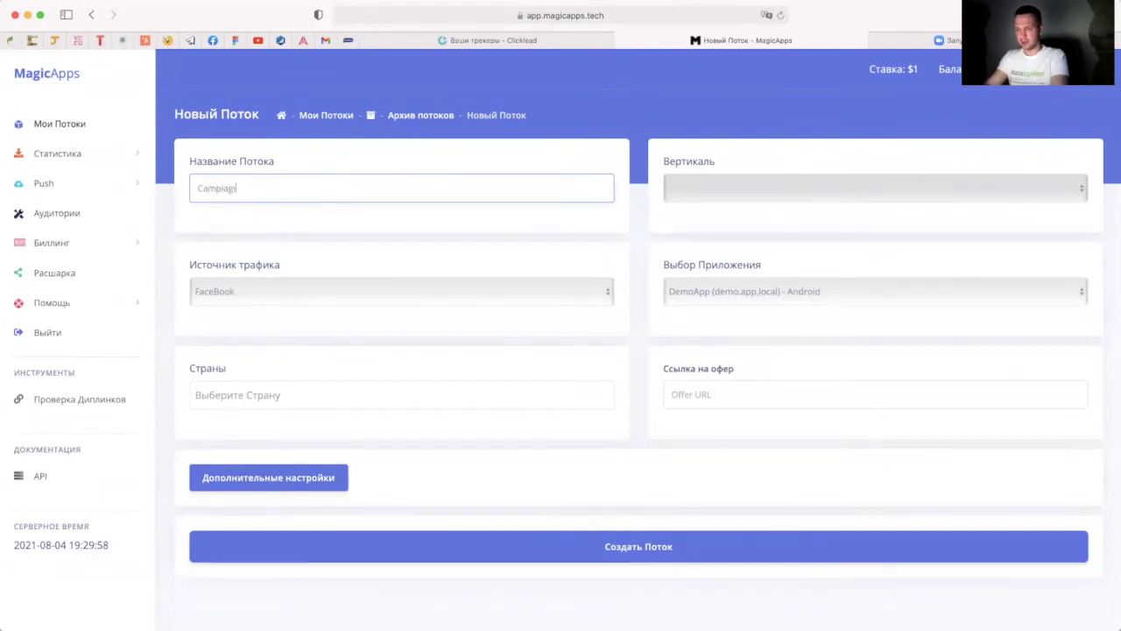
key(BackSpace)
key(BackSpace)
key(BackSpace)
key(BackSpace)
key(BackSpace)
key(BackSpace)
key(BackSpace)
text(Campa)
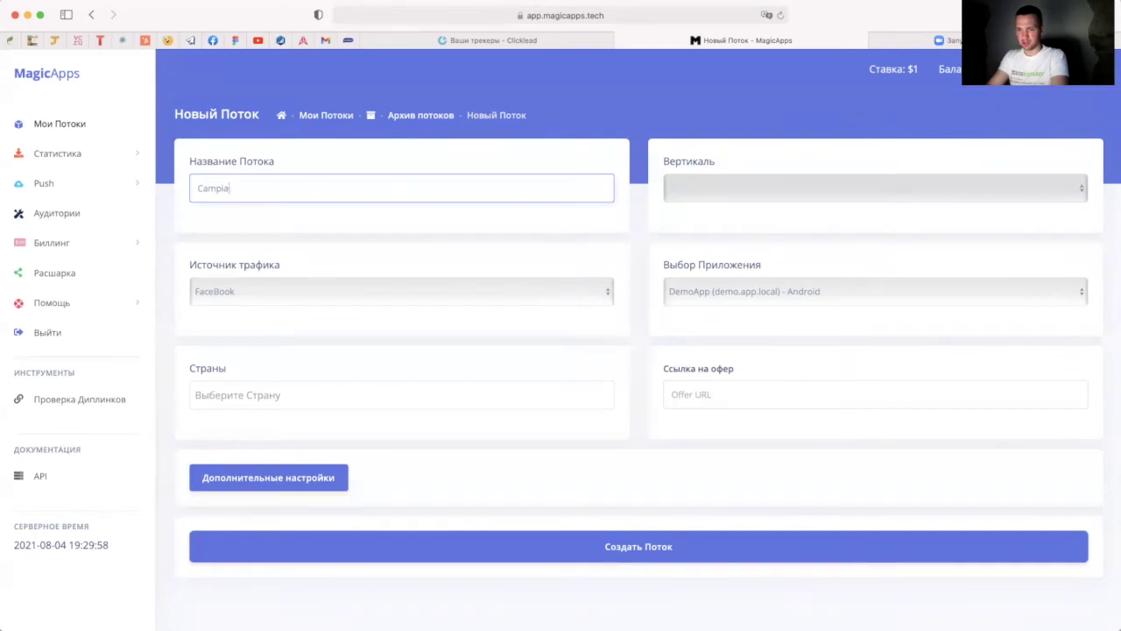
text(ign 1)
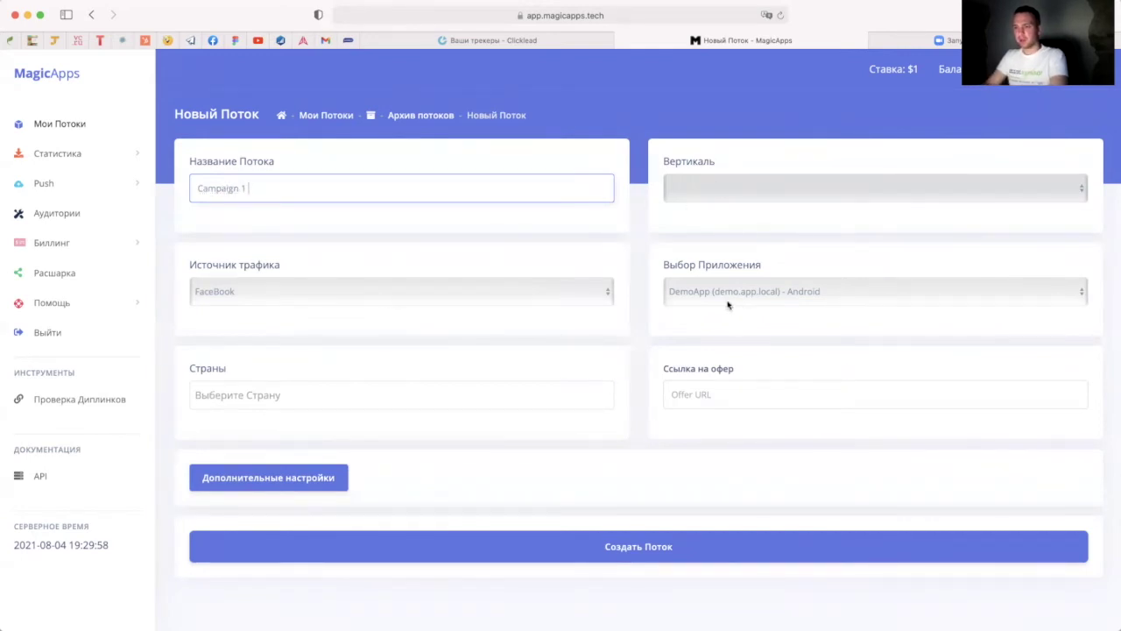
click(701, 263)
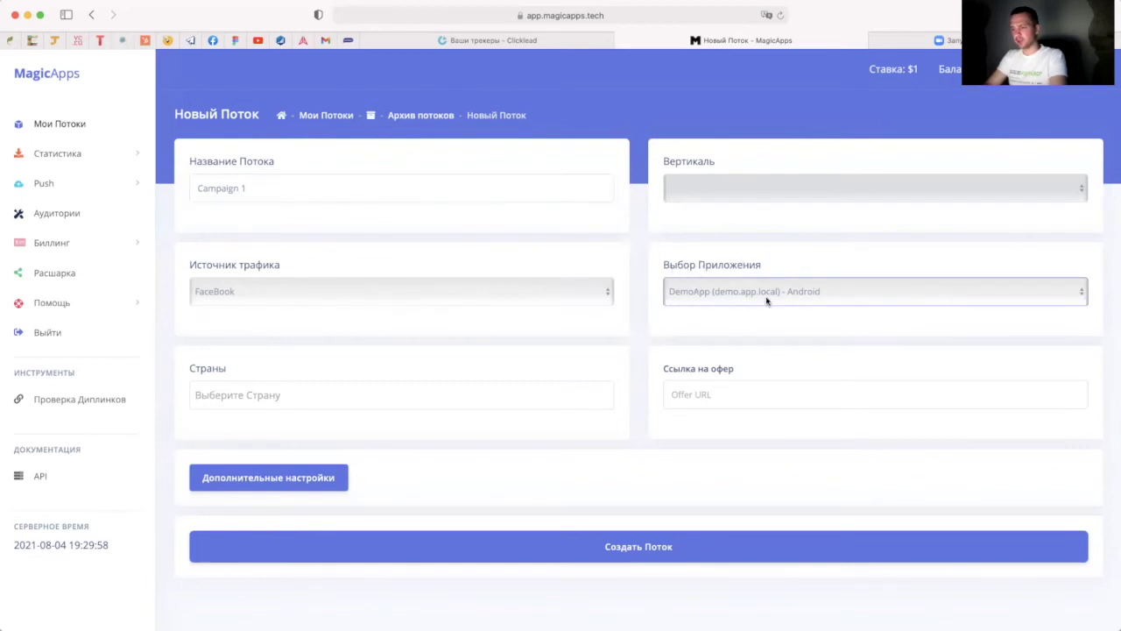
click(390, 396)
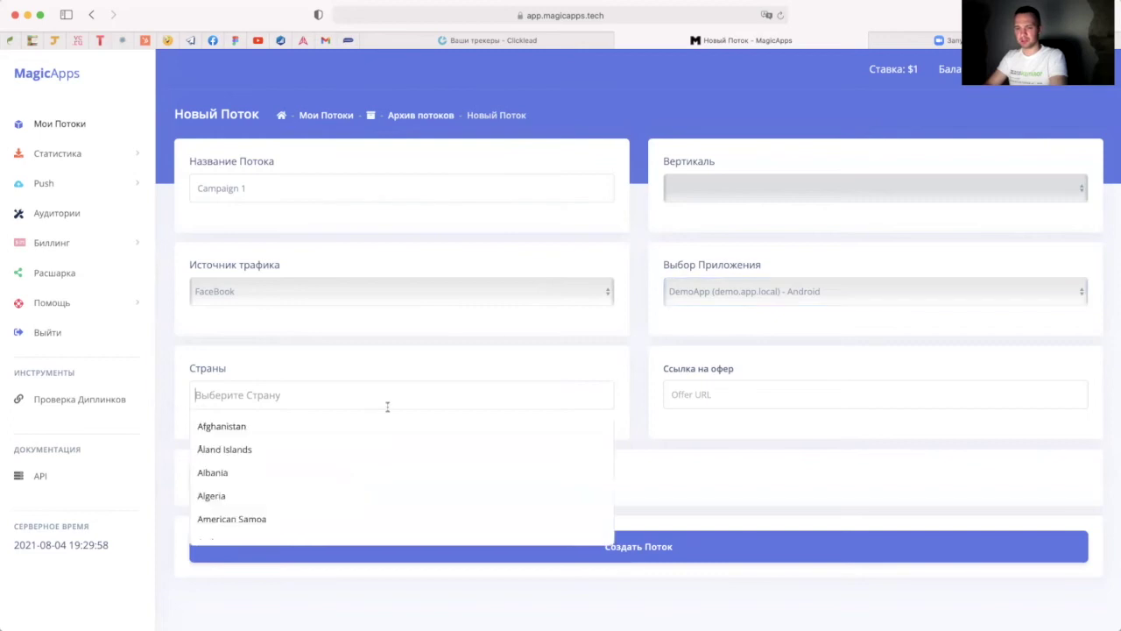
click(286, 450)
click(739, 399)
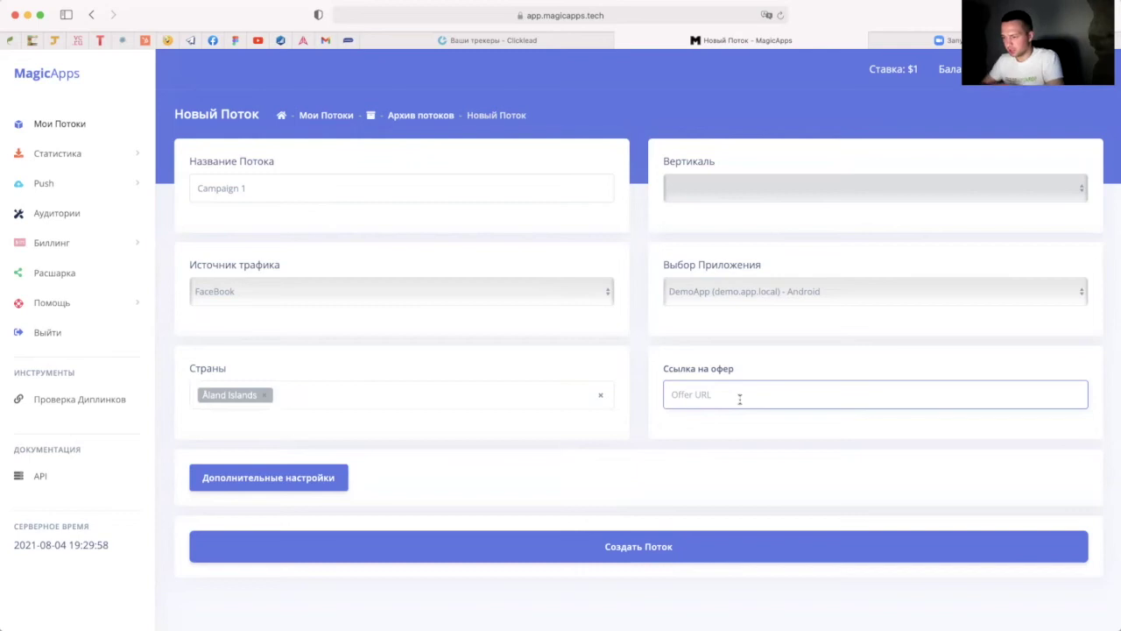
Step: Rename the Keitaro campaign from 'ClickLead 1' to 'Magic Apps'
key(super+Tab)
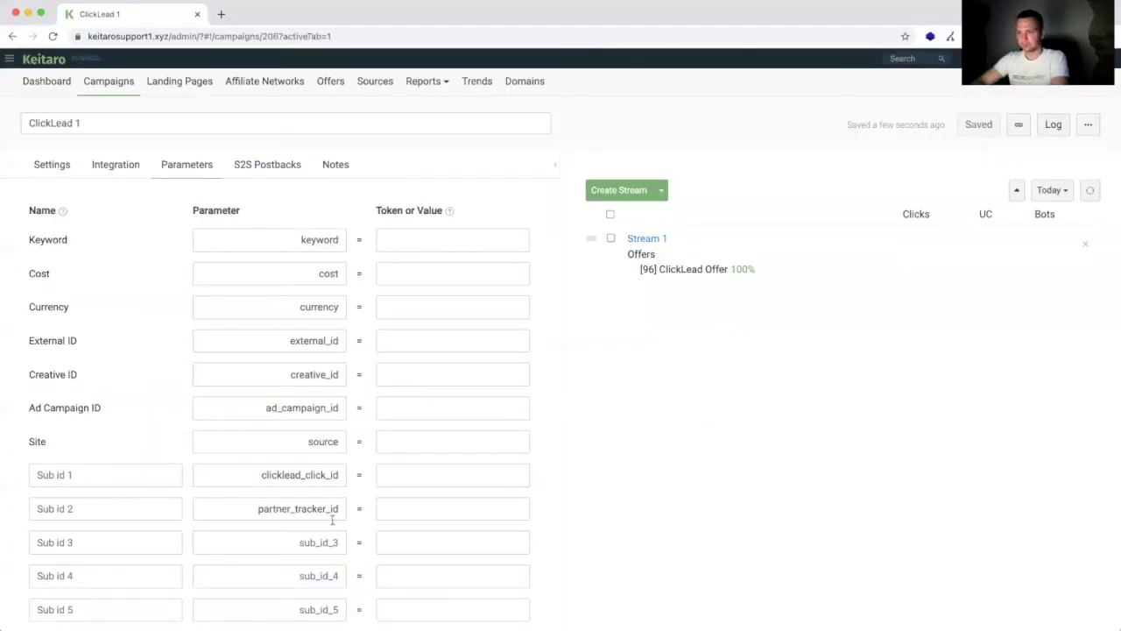
triple_click(145, 124)
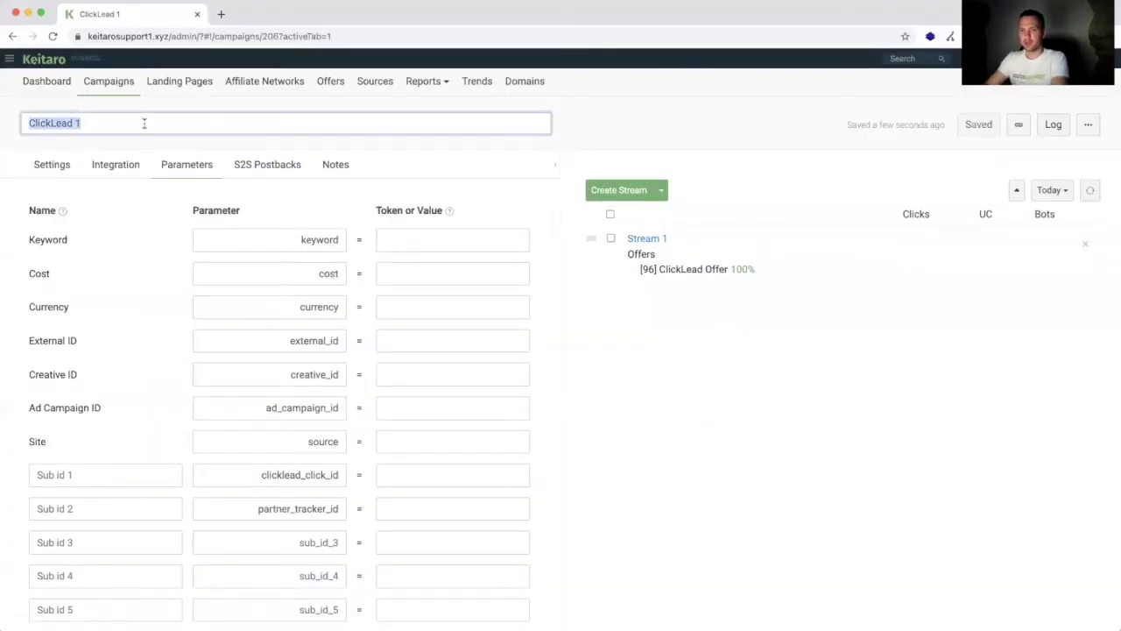
text(Magic Apps)
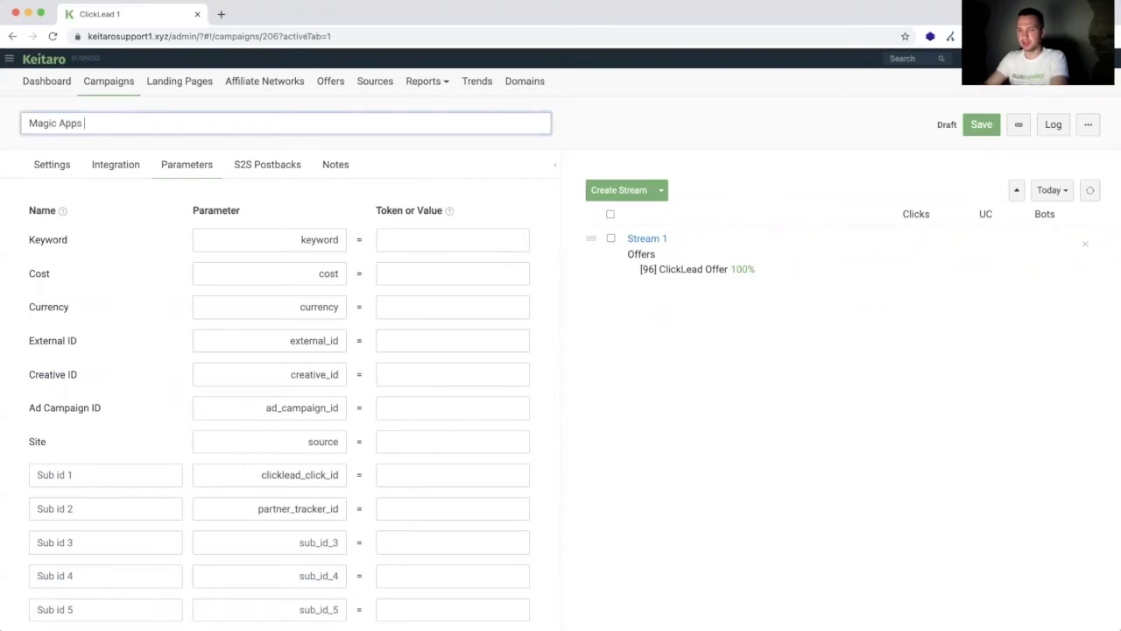
key(Return)
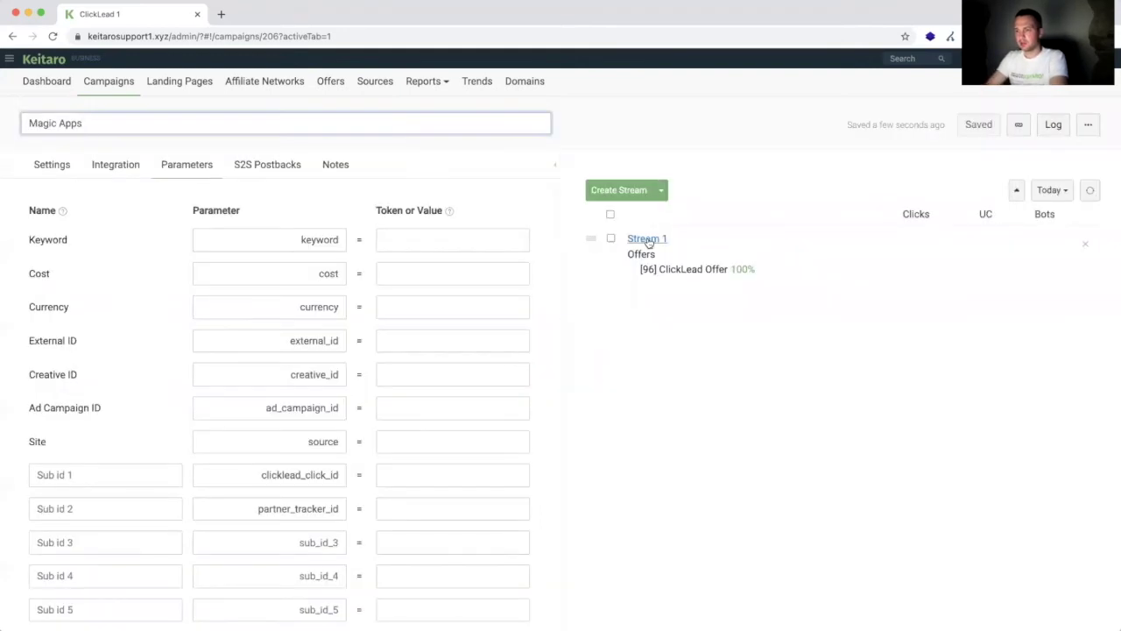
Step: Check that Stream 1 sends its traffic to the ClickLead Offer, closing without changes
click(658, 240)
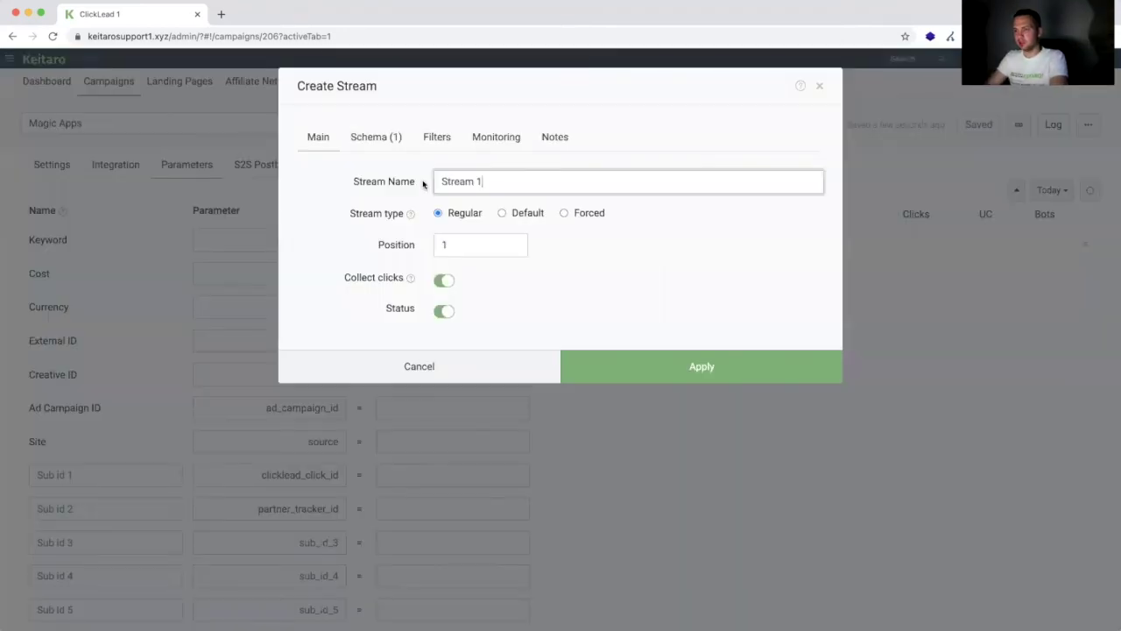
click(394, 142)
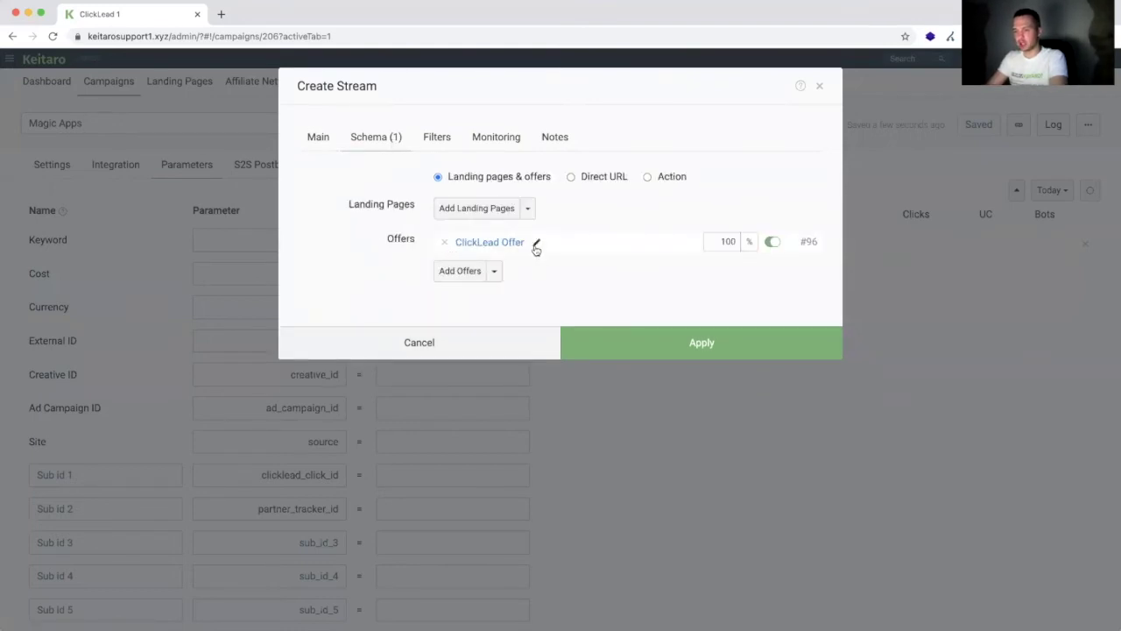
click(496, 351)
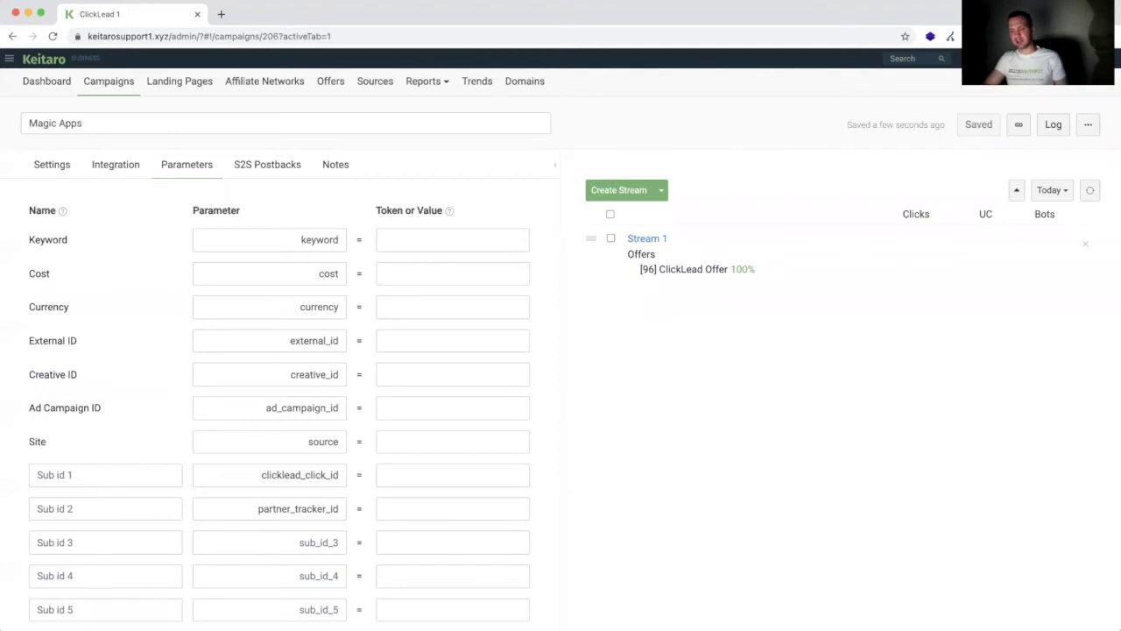
key(super+Tab)
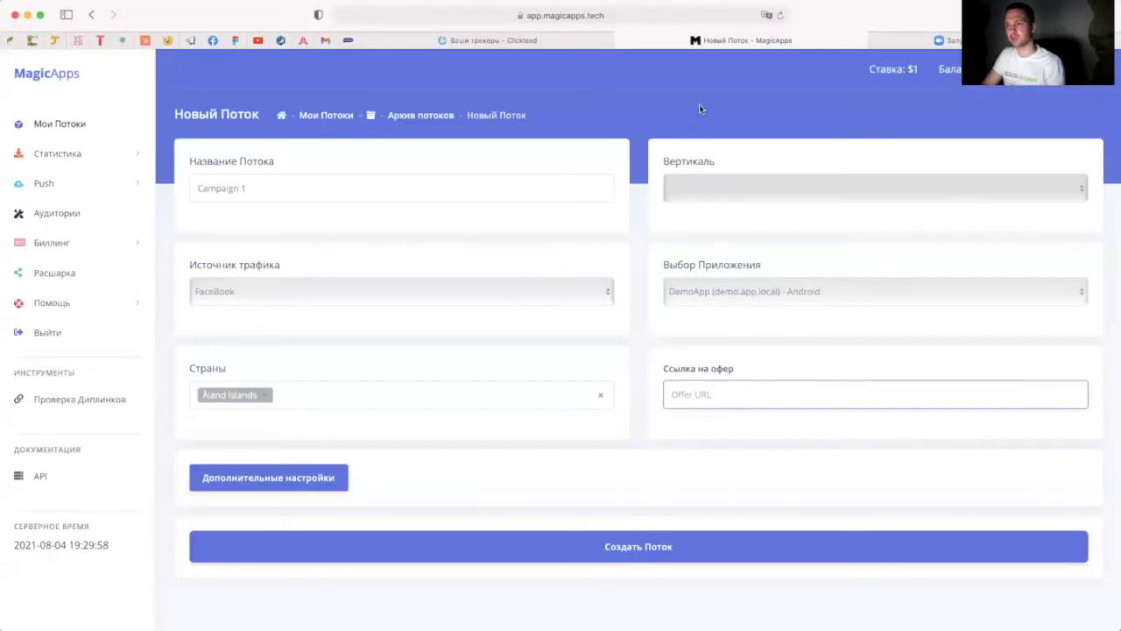
Step: Copy ClickLead stream #13183's tracking link and open it in a new browser tab
click(447, 41)
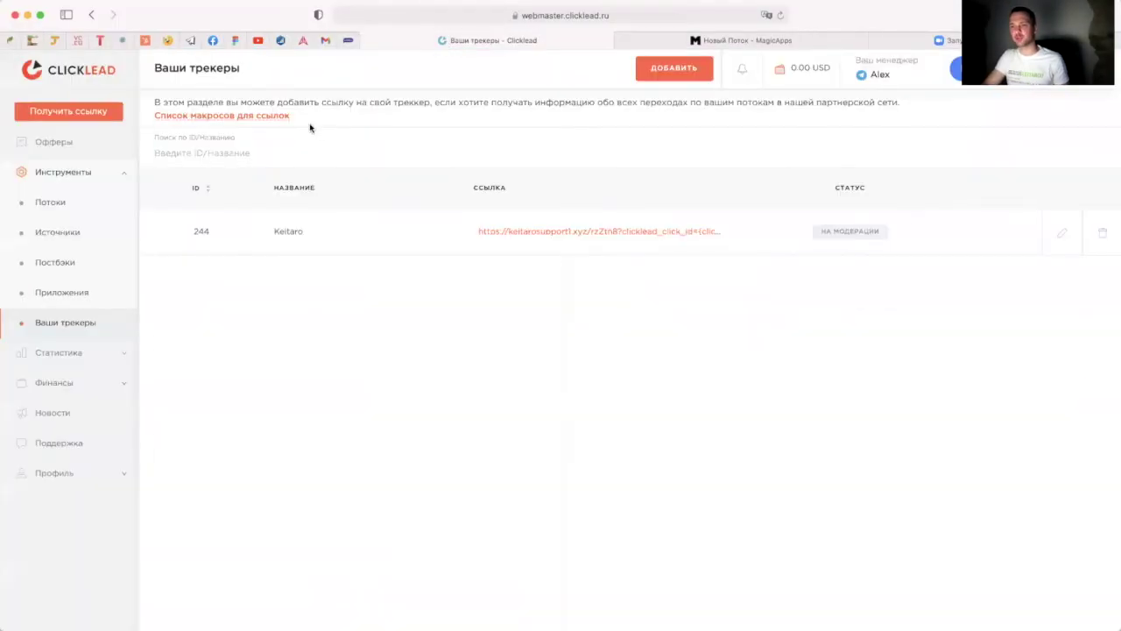
click(78, 207)
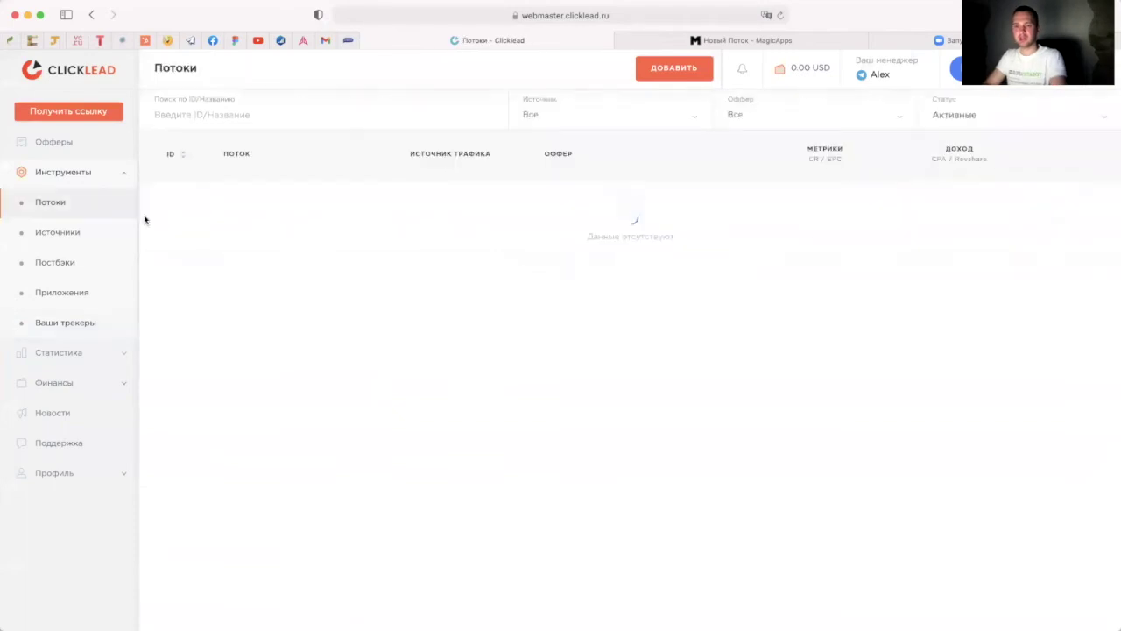
click(1061, 212)
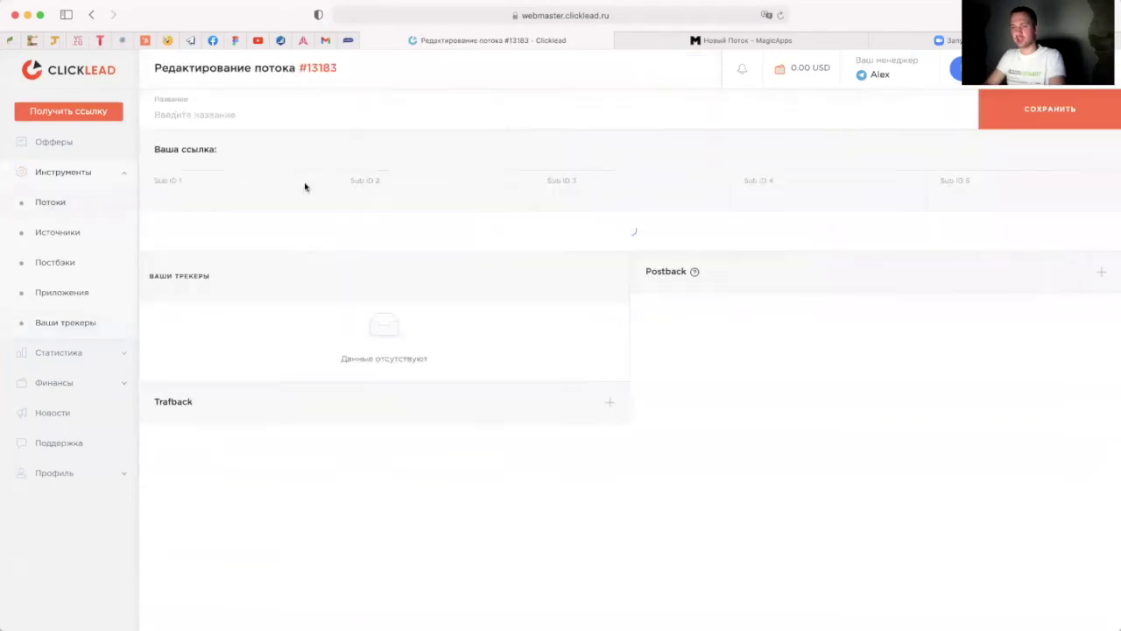
drag(328, 150, 220, 149)
key(super+c)
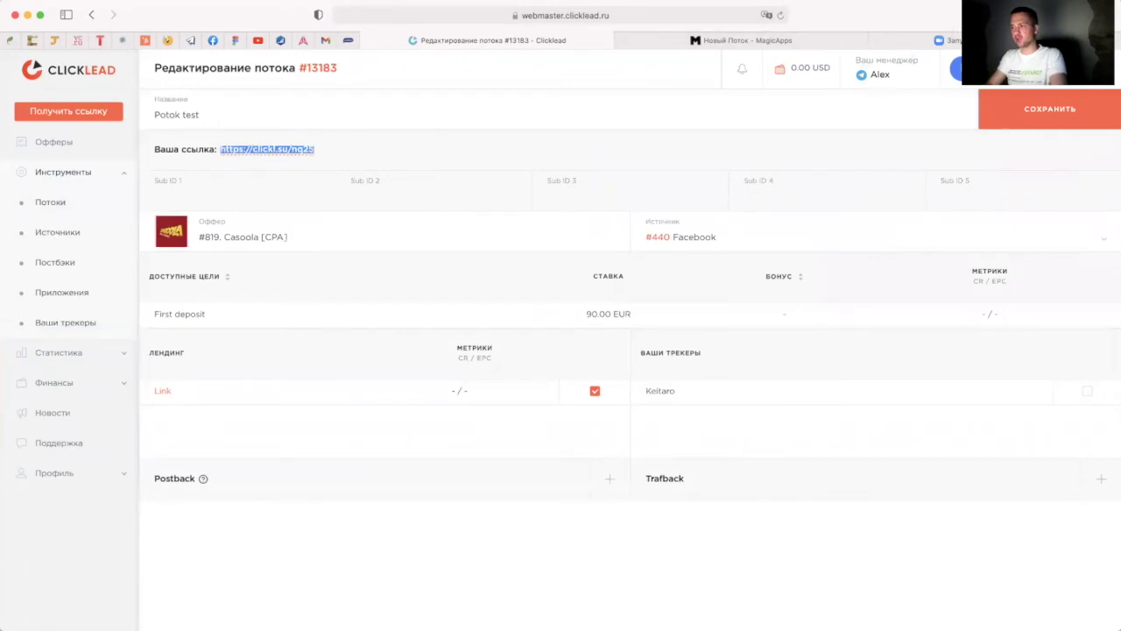
key(super+t)
key(super+v)
key(Return)
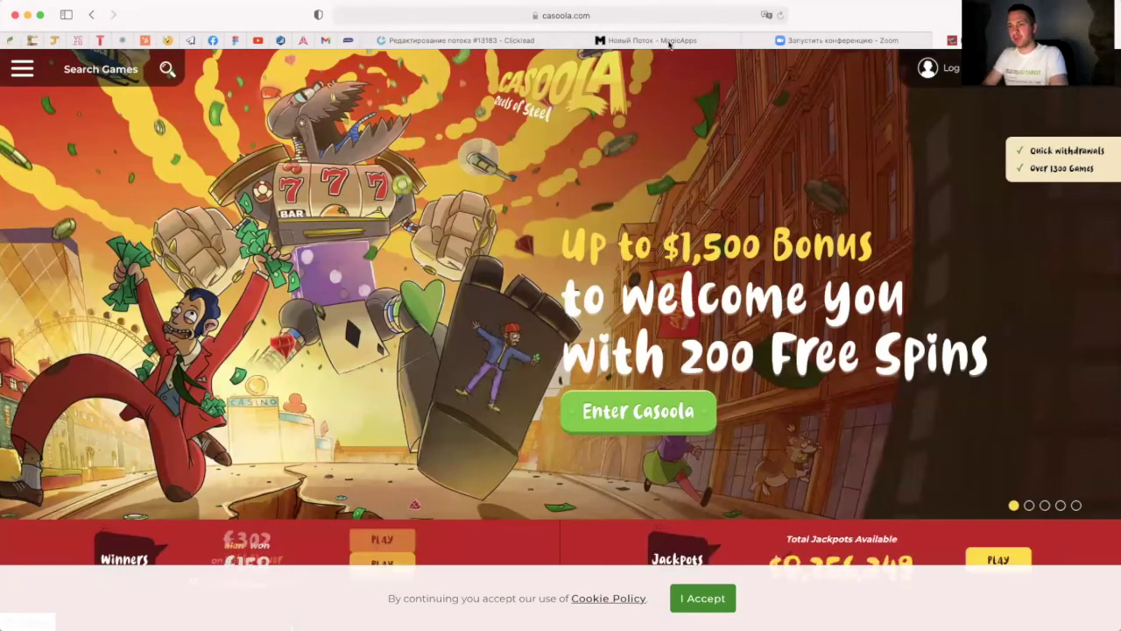
key(super+Tab)
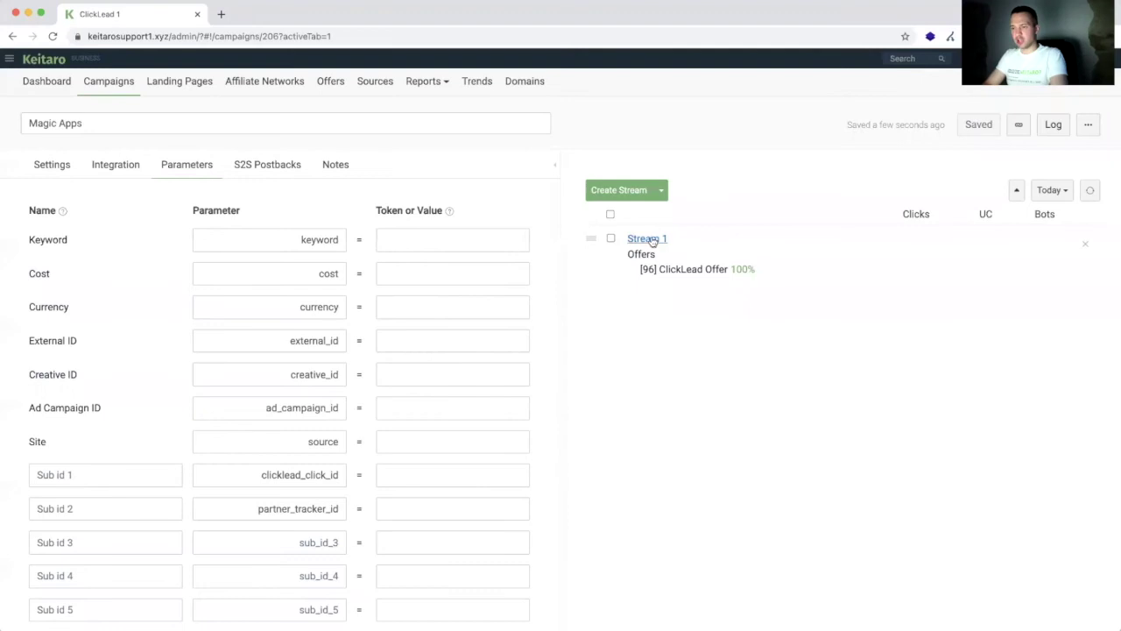
click(648, 240)
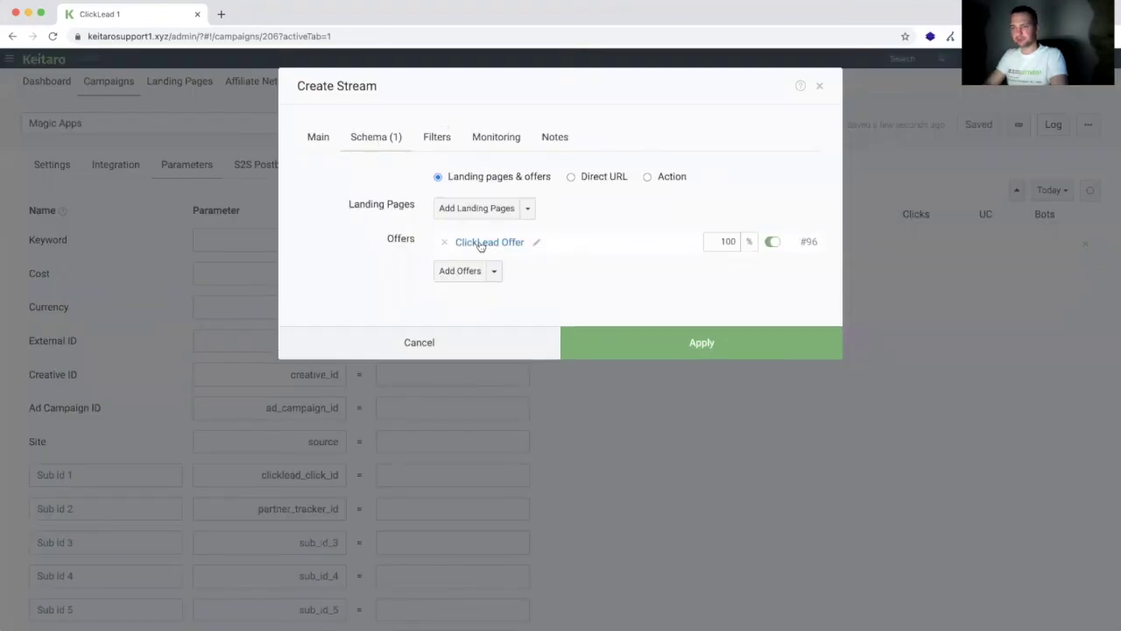
click(535, 242)
triple_click(506, 191)
text(Offer 2)
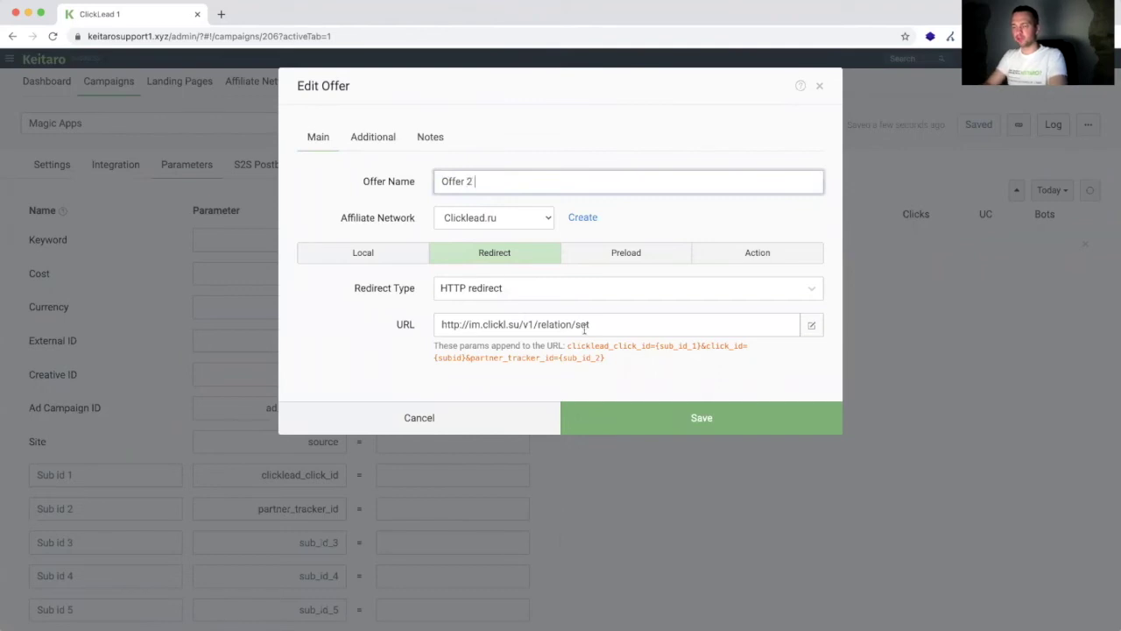
triple_click(601, 324)
text(https://clickl.su/nq25)
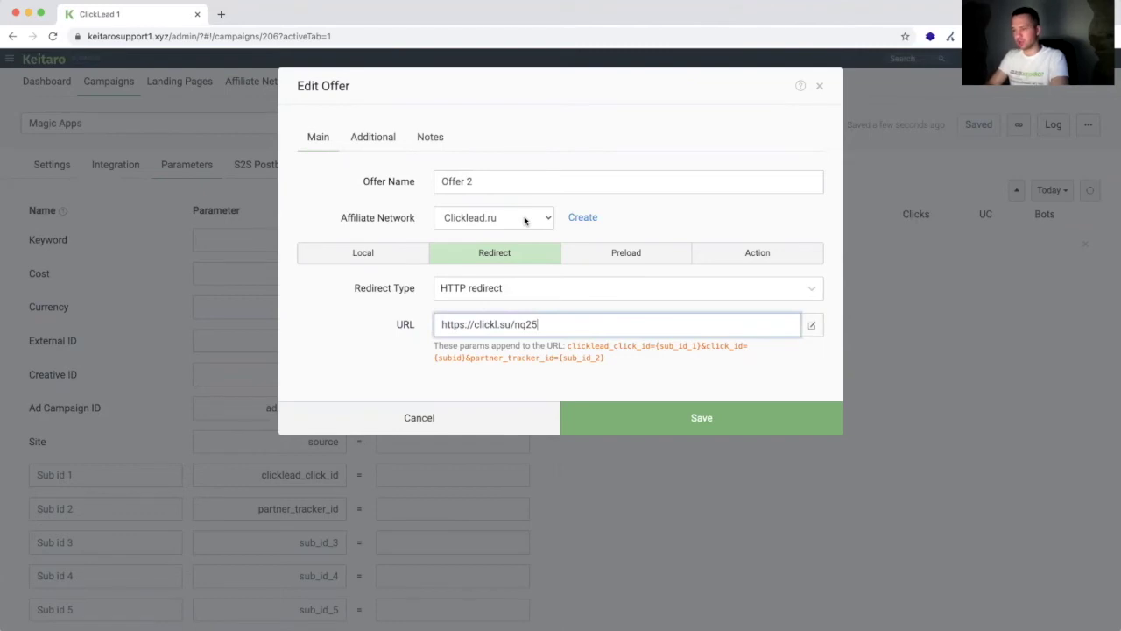
click(666, 418)
Step: Apply the stream changes, save the Magic Apps campaign and copy its link
click(771, 340)
click(990, 127)
click(1017, 128)
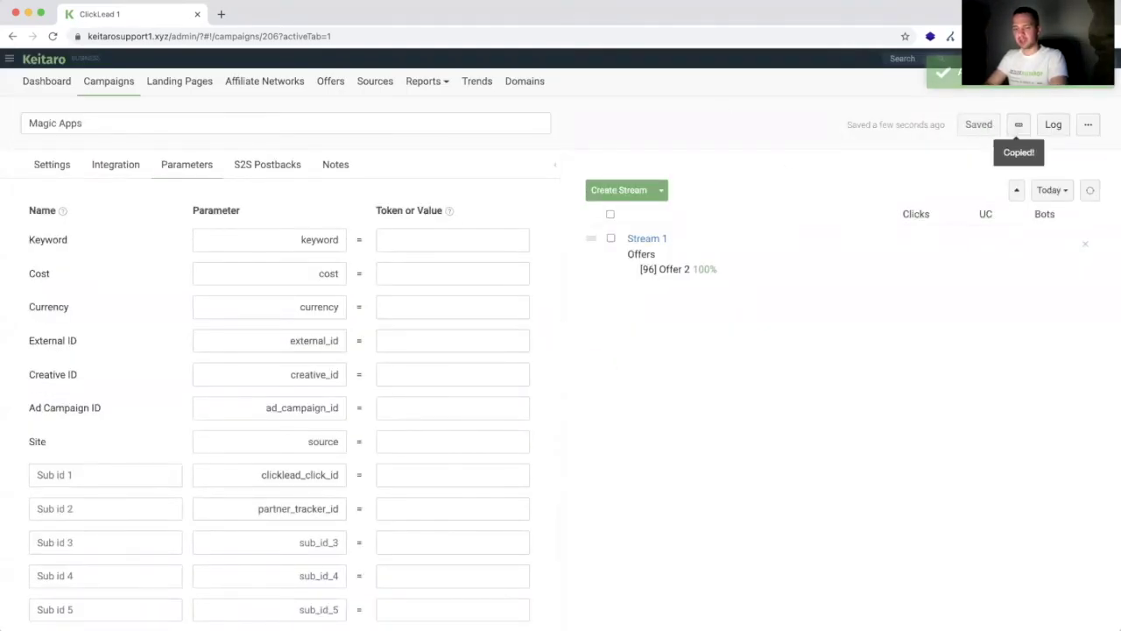
key(super+Tab)
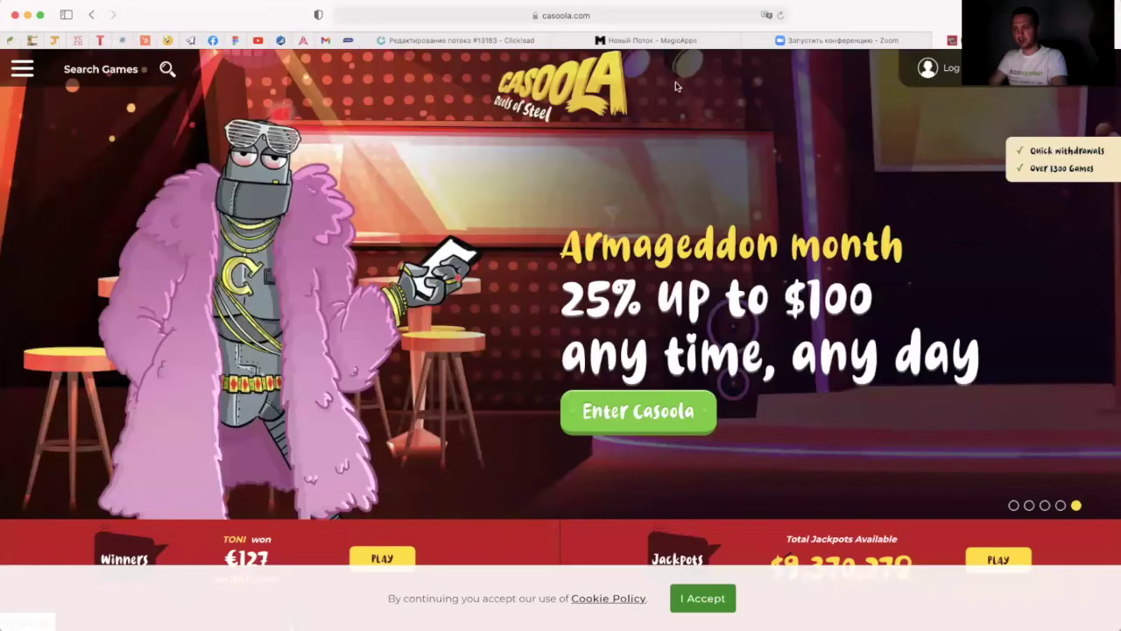
click(622, 40)
click(767, 394)
key(super+v)
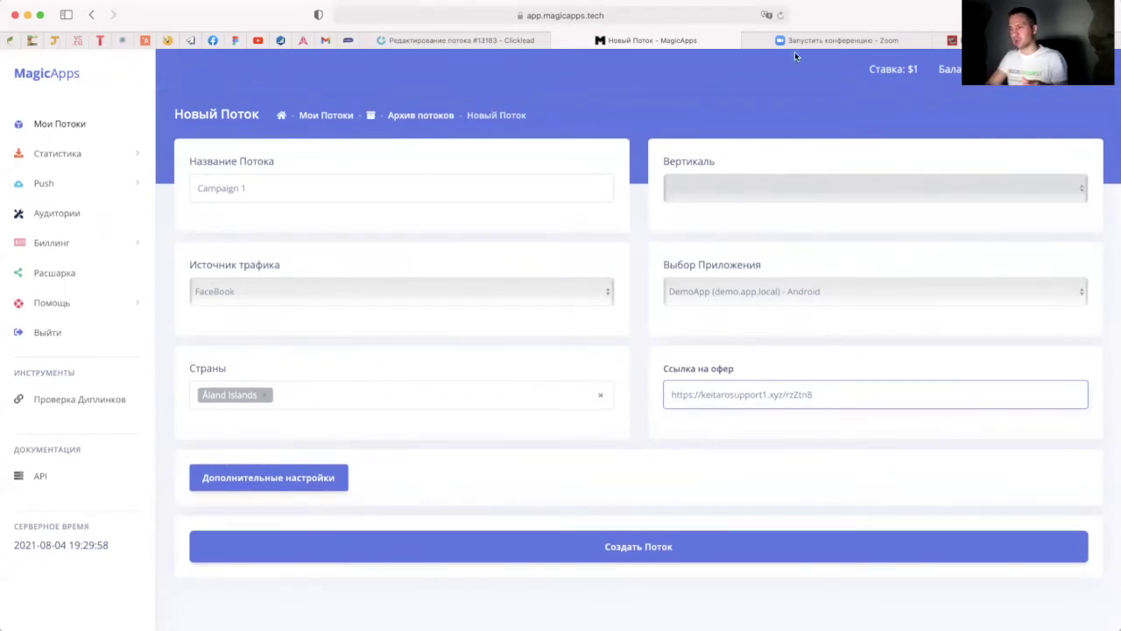
key(super+Tab)
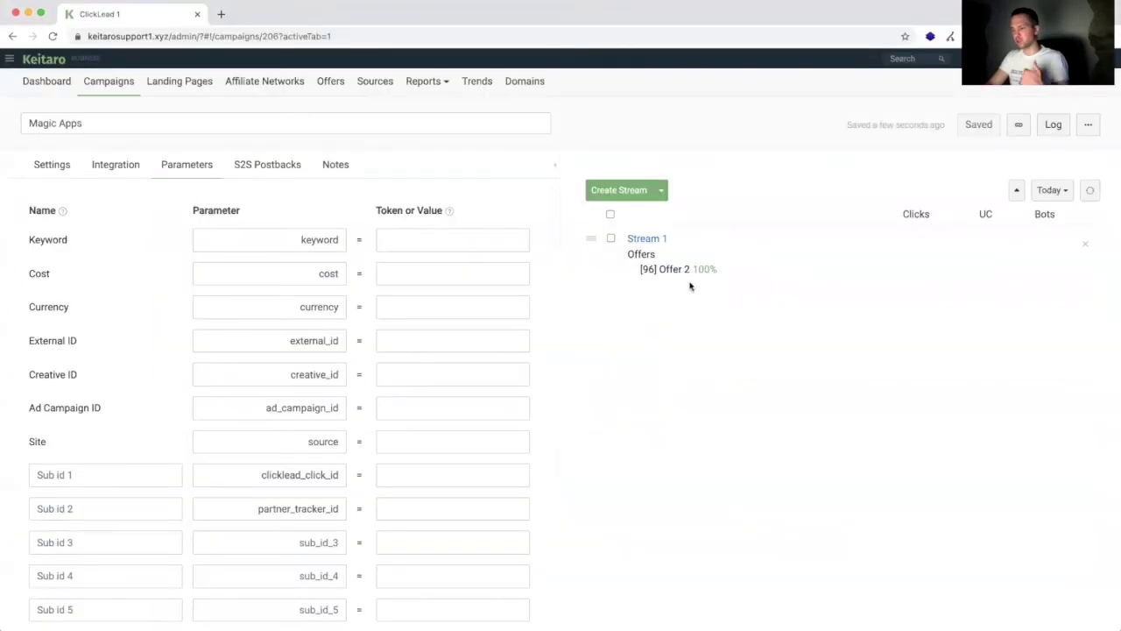
key(super+Tab)
Step: Create the Campaign 1 flow and open and copy its deep link
click(641, 553)
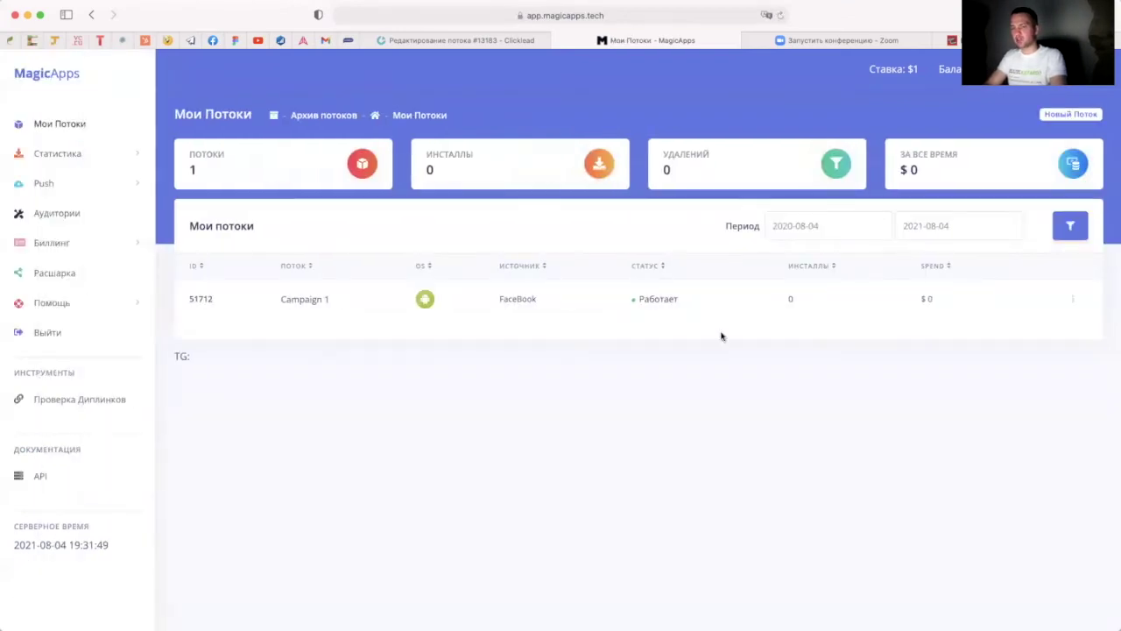
click(1076, 303)
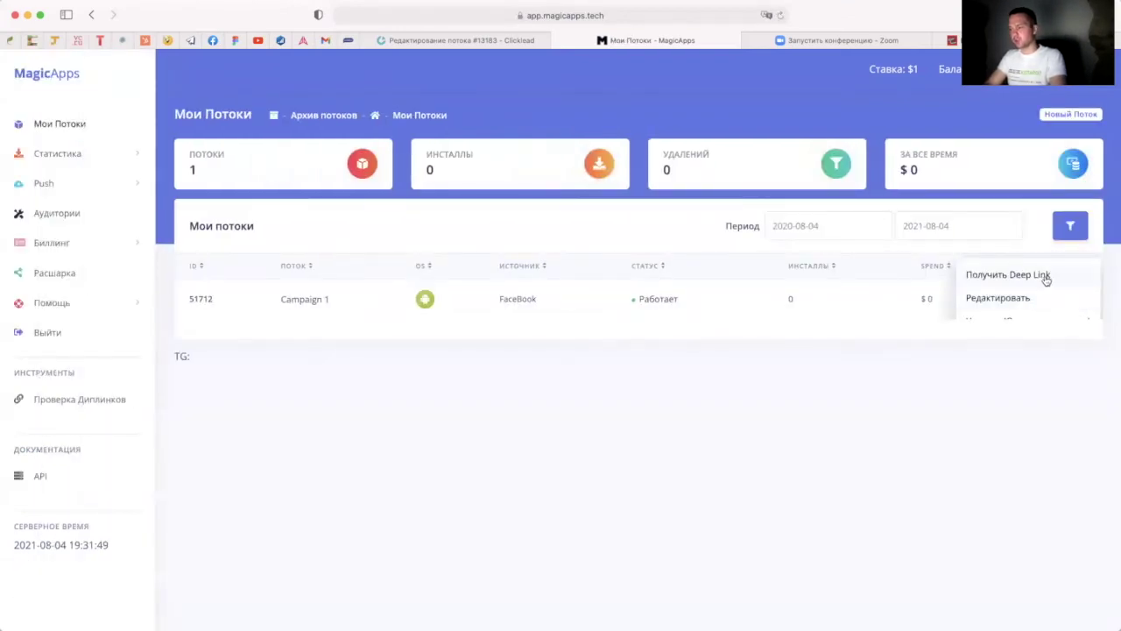
click(1045, 277)
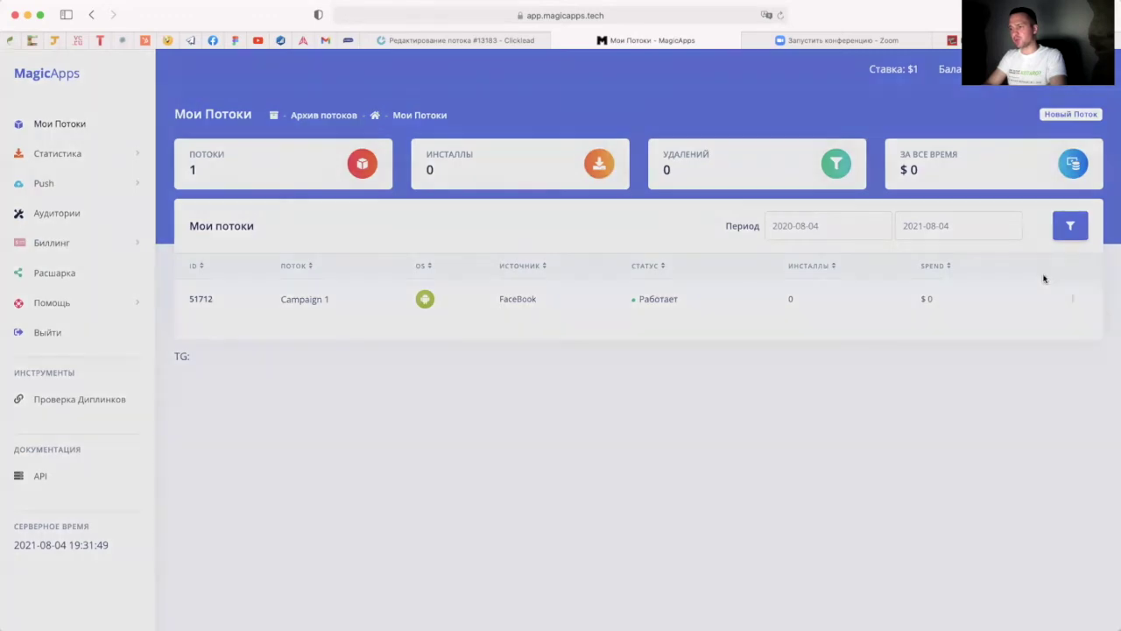
triple_click(572, 322)
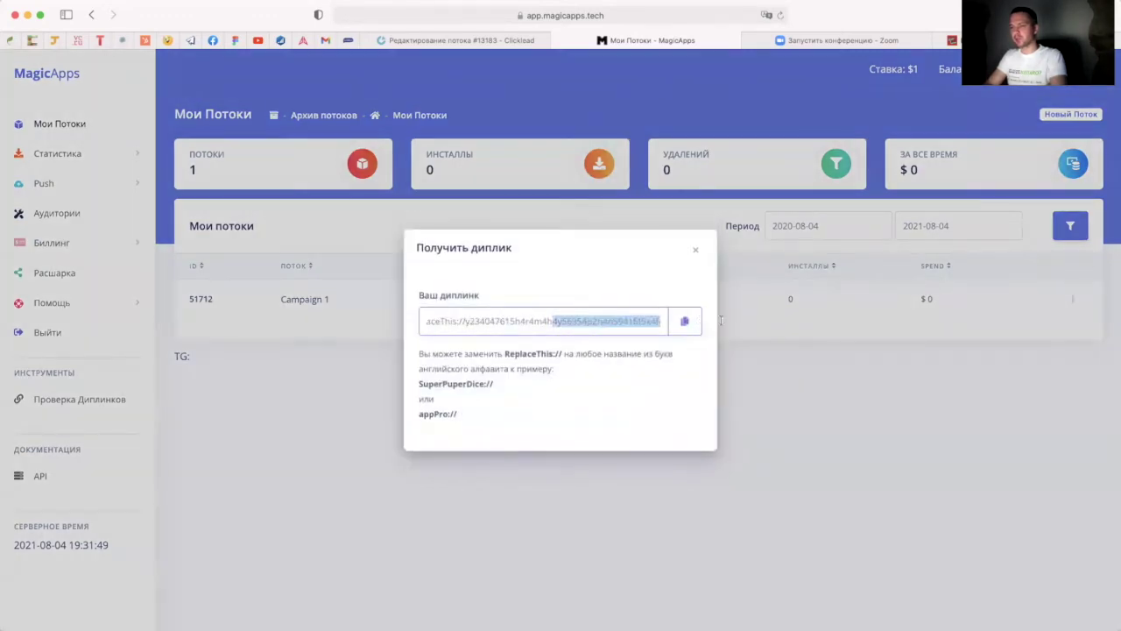
click(496, 326)
drag(449, 322, 426, 323)
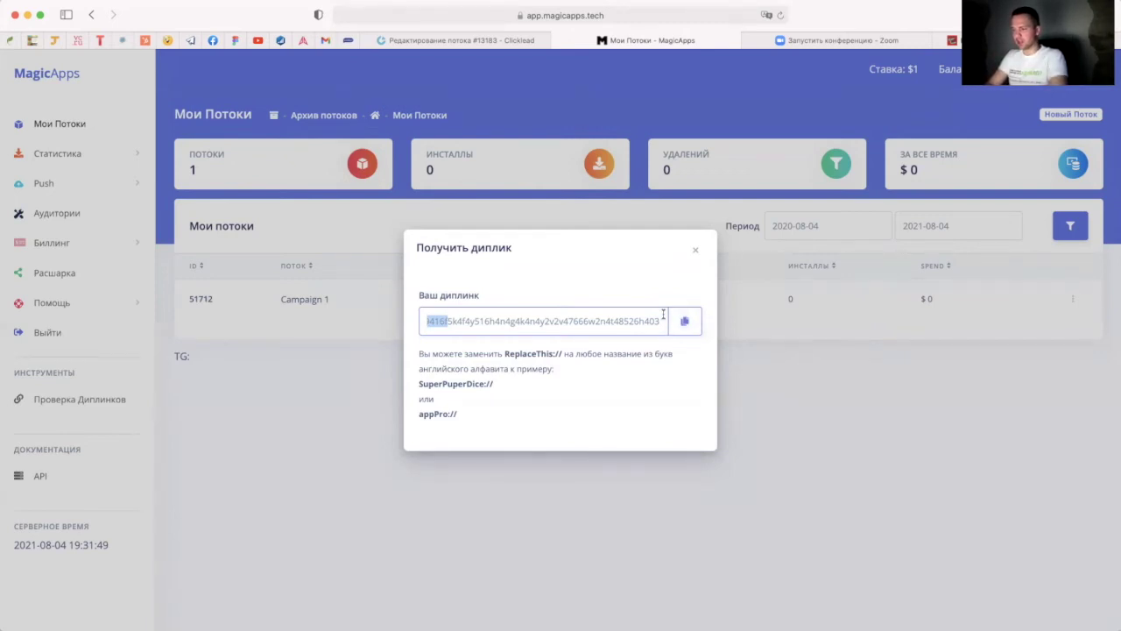
click(656, 324)
click(684, 322)
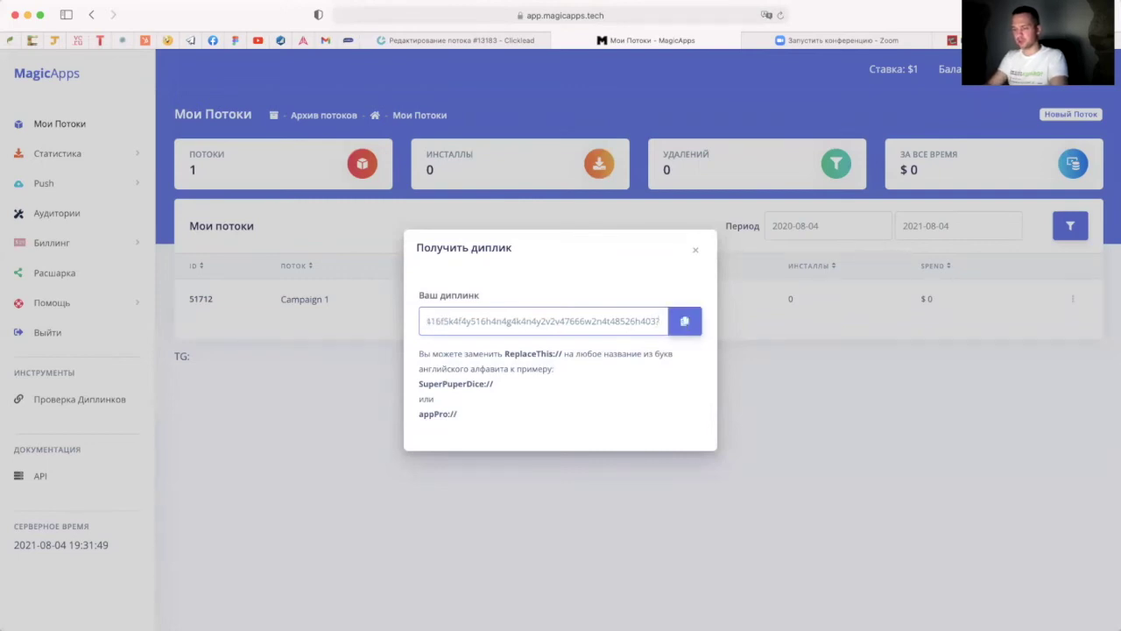
Step: Append 'misha&subid2=bookofra' to the deep link, compare with Keitaro, then close the dialog
scroll(543, 322, right, 3)
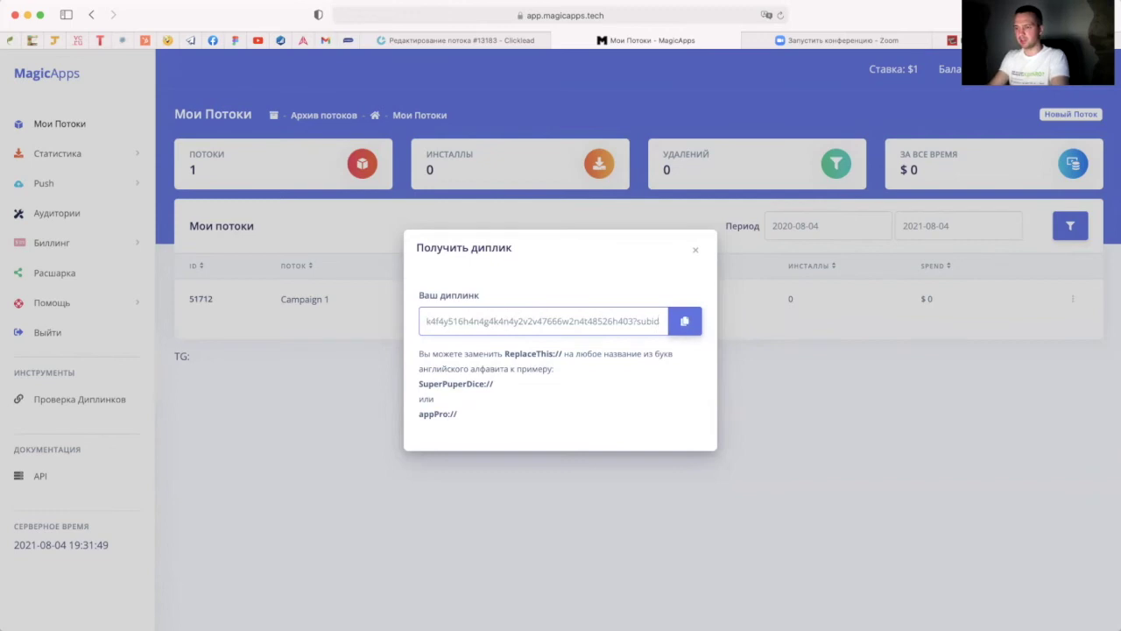
scroll(543, 322, right, 2)
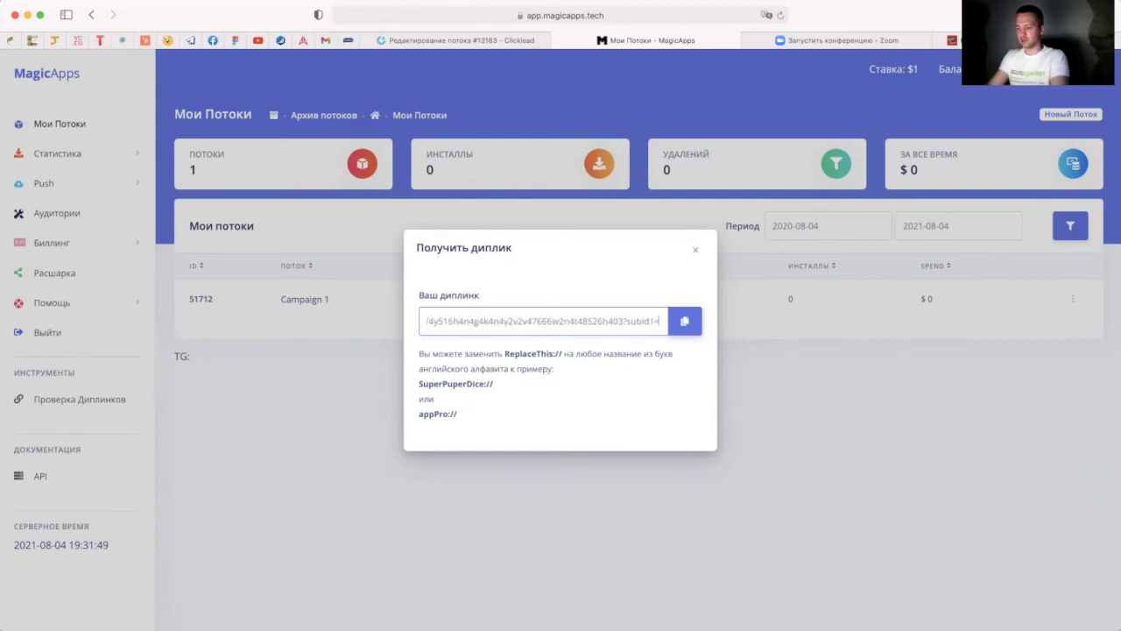
text(mis)
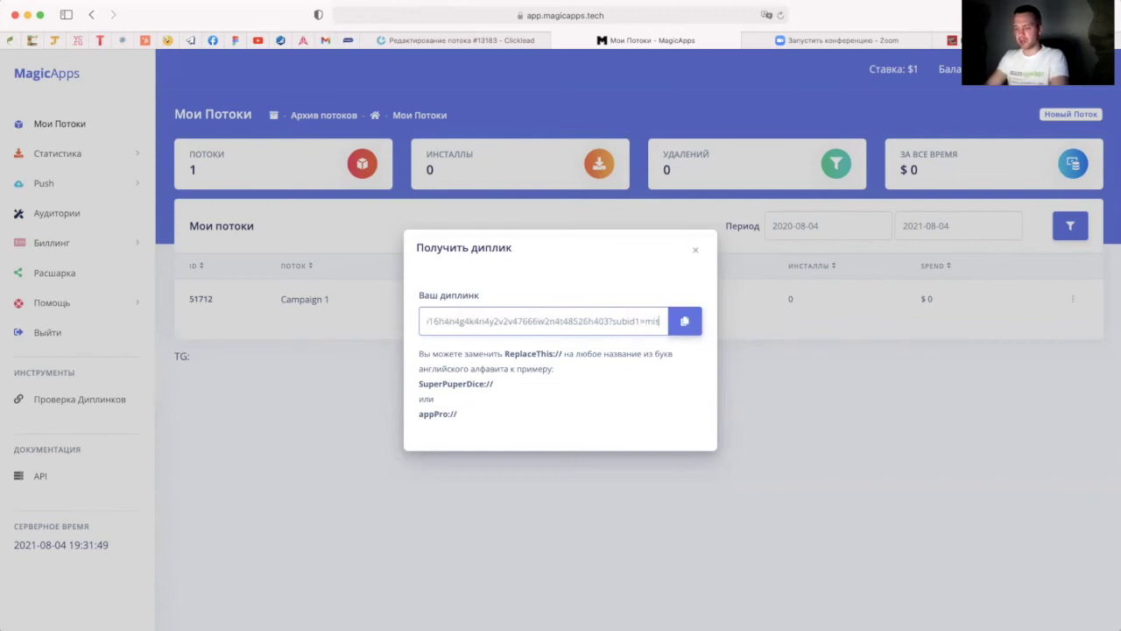
text(ha&s)
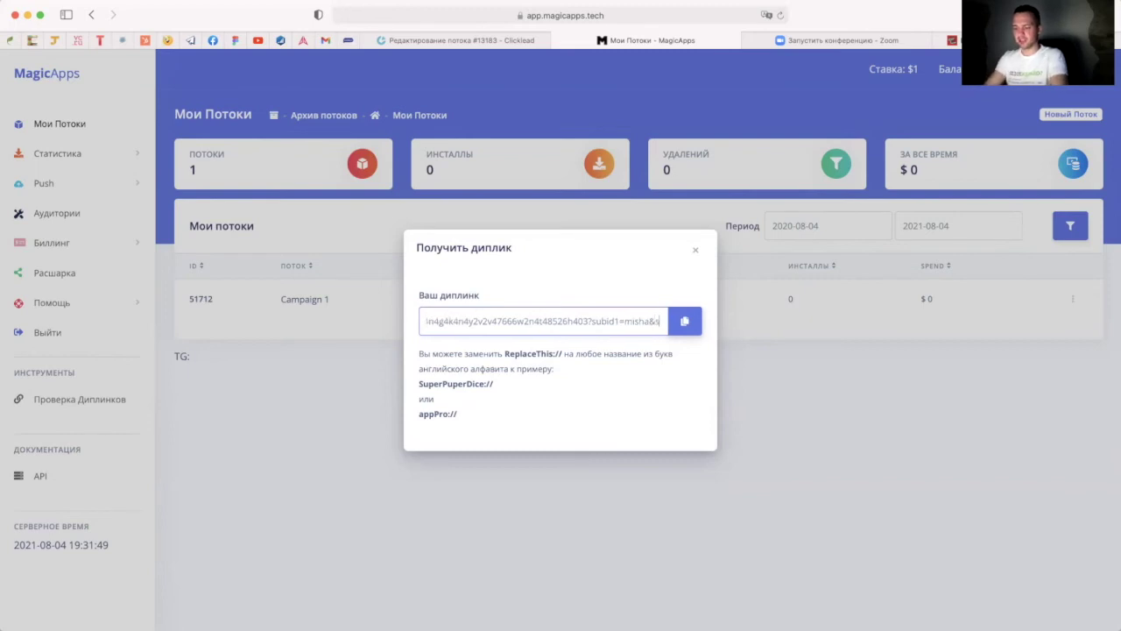
text(ubid)
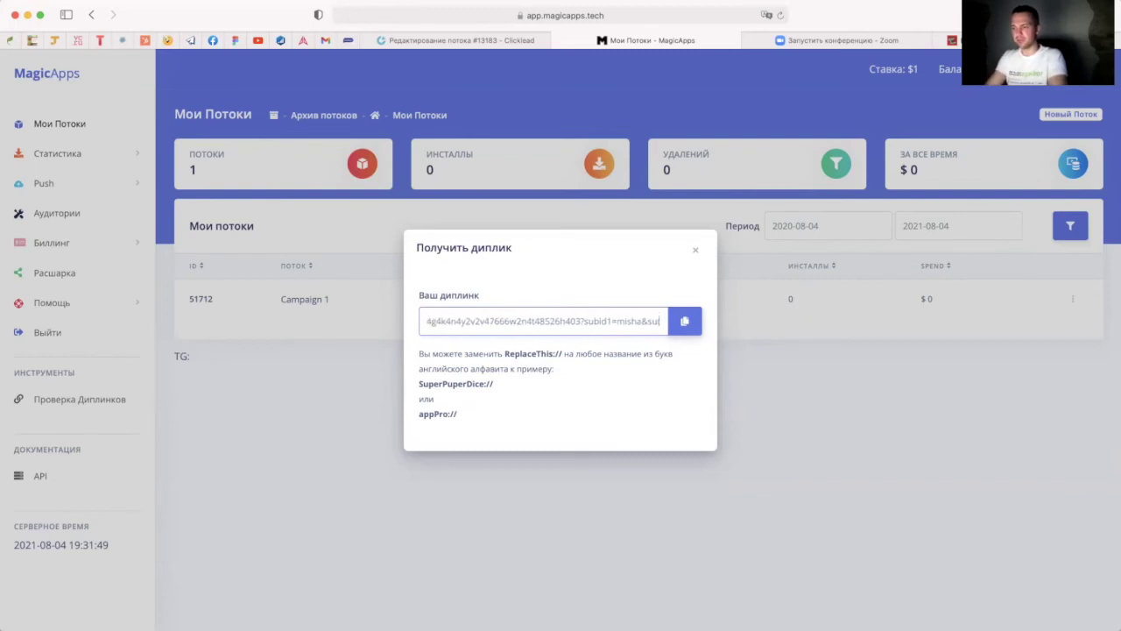
text(2=)
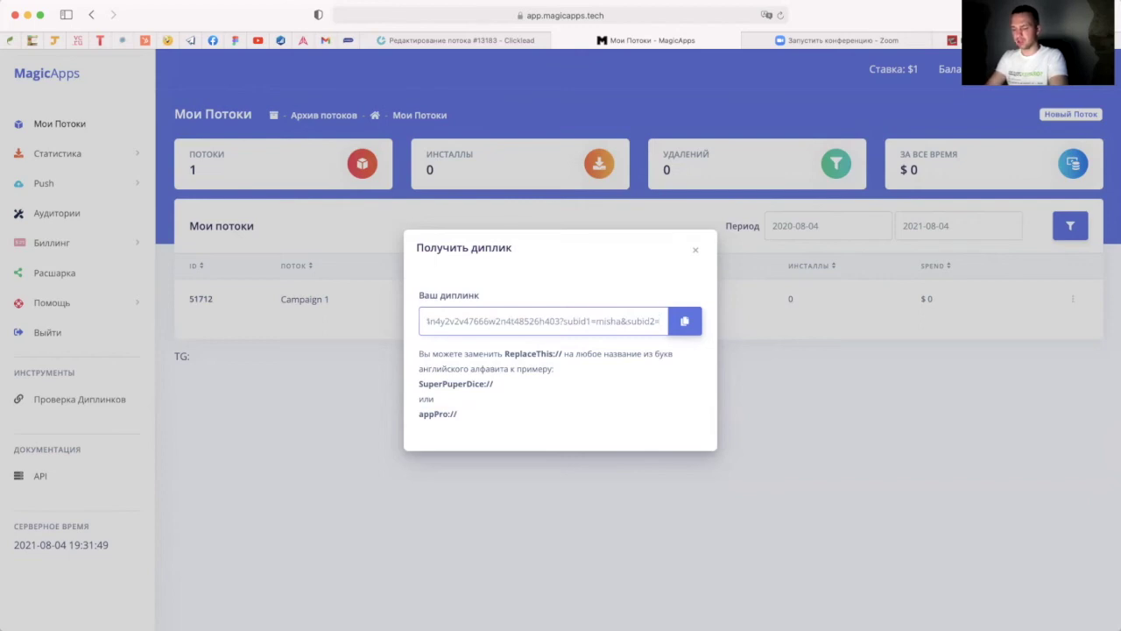
text(bookofra)
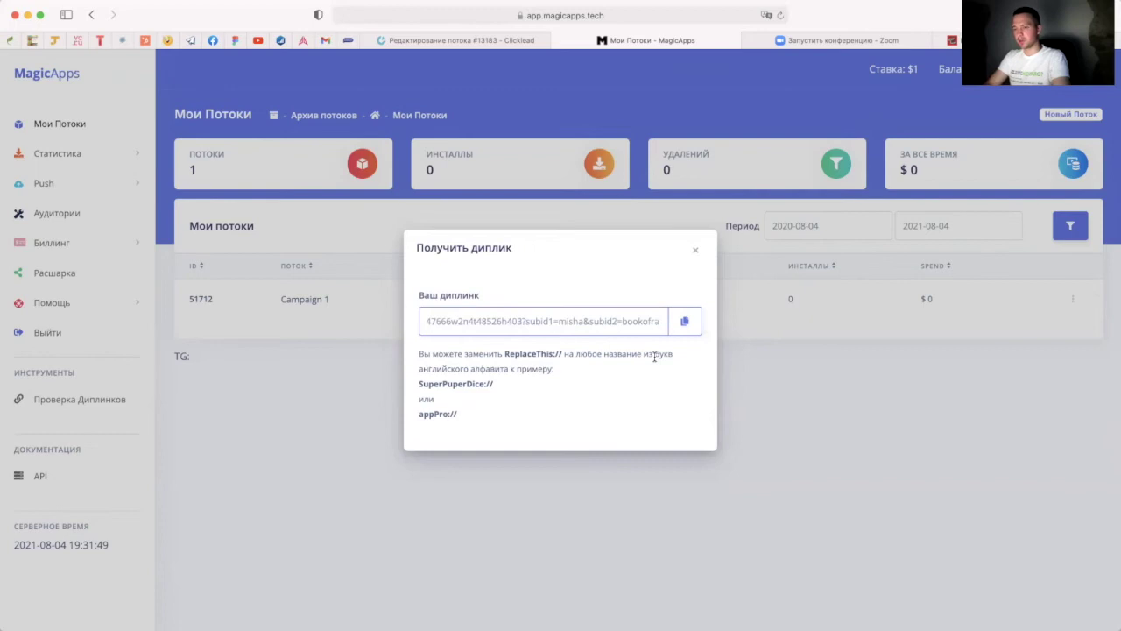
drag(619, 323, 605, 322)
key(super+Tab)
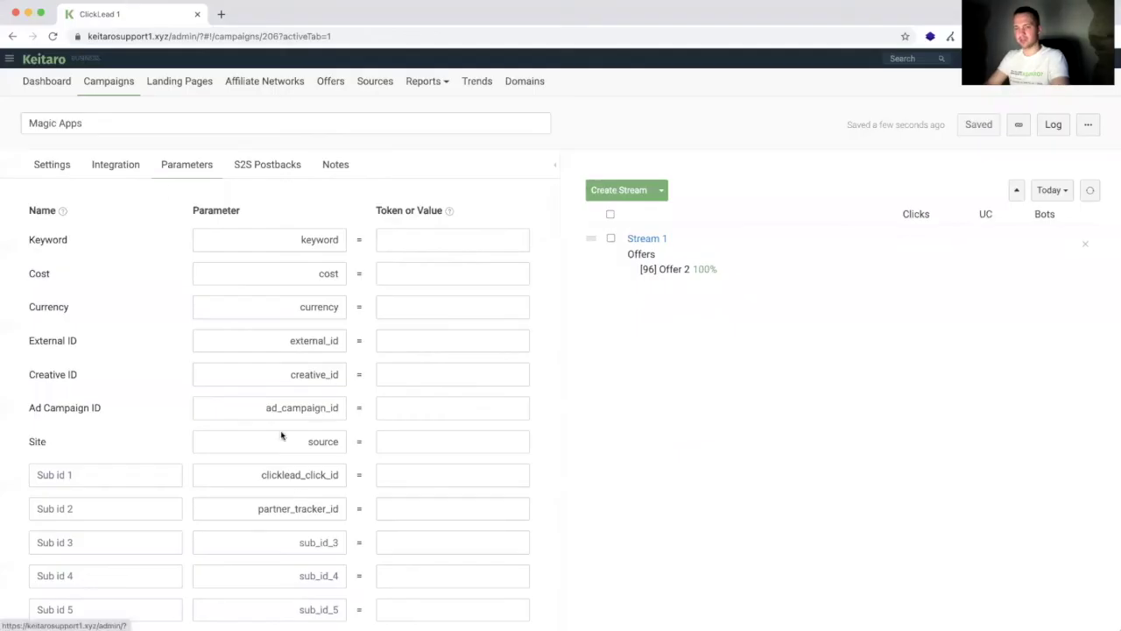
scroll(325, 411, down, 5)
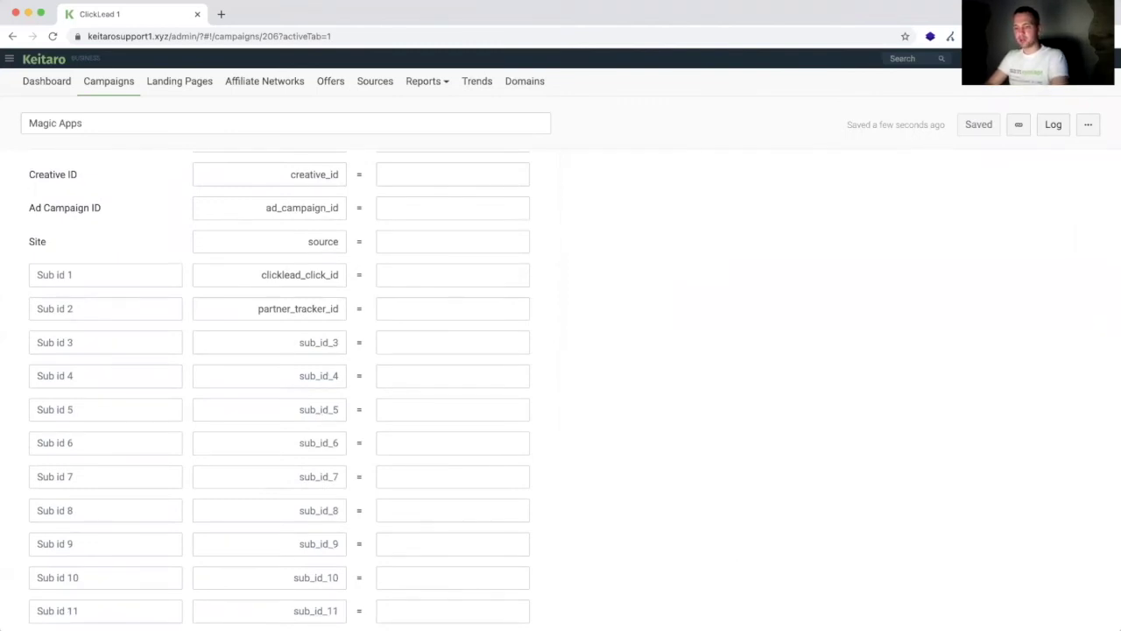
key(super+Tab)
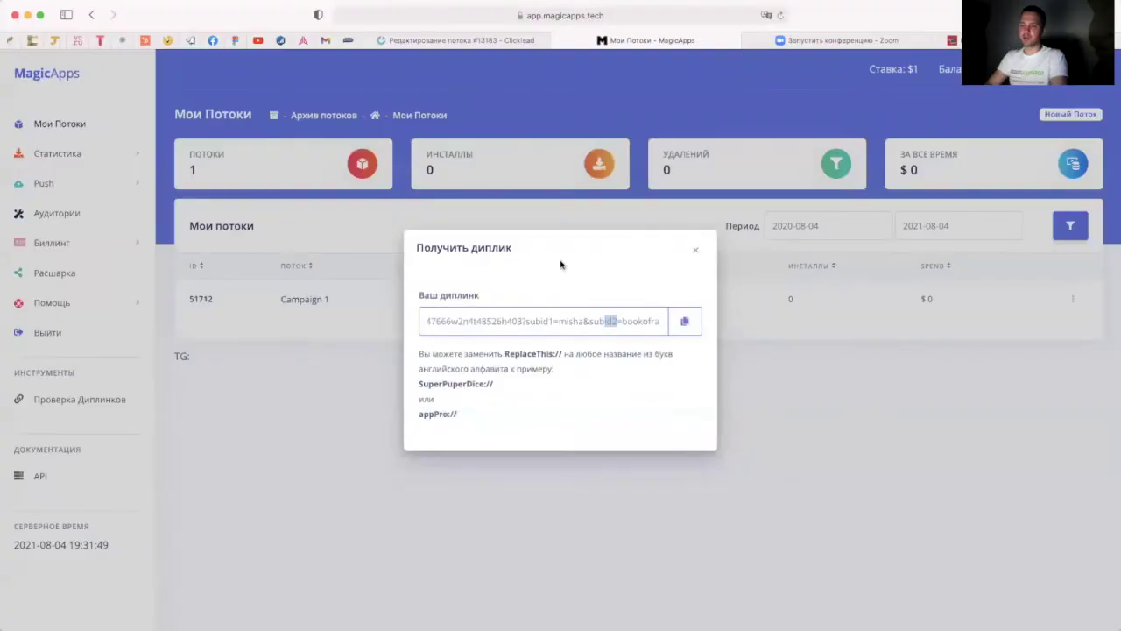
click(698, 249)
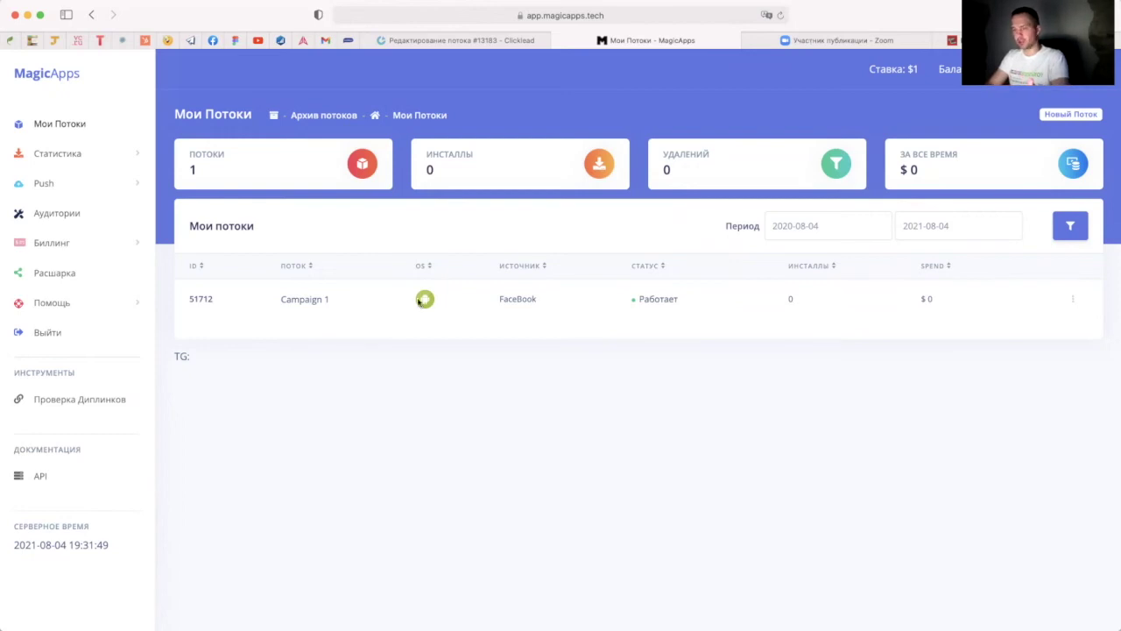
Step: Change Campaign 1's traffic source to InApp (Нейминг) and save the flow
click(1075, 302)
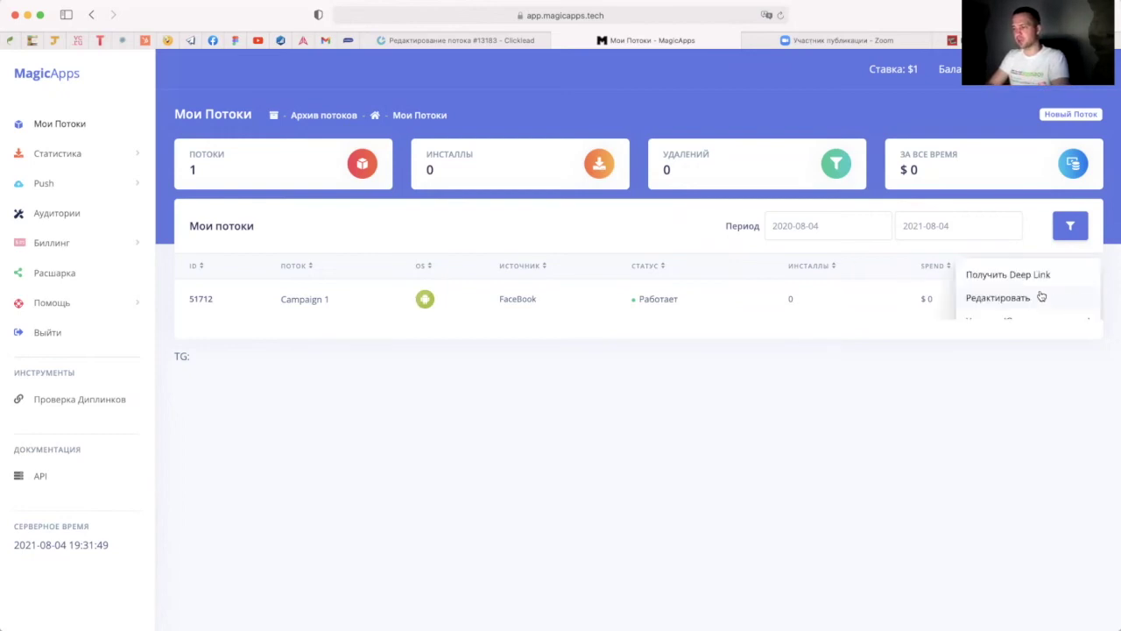
click(1048, 299)
click(328, 294)
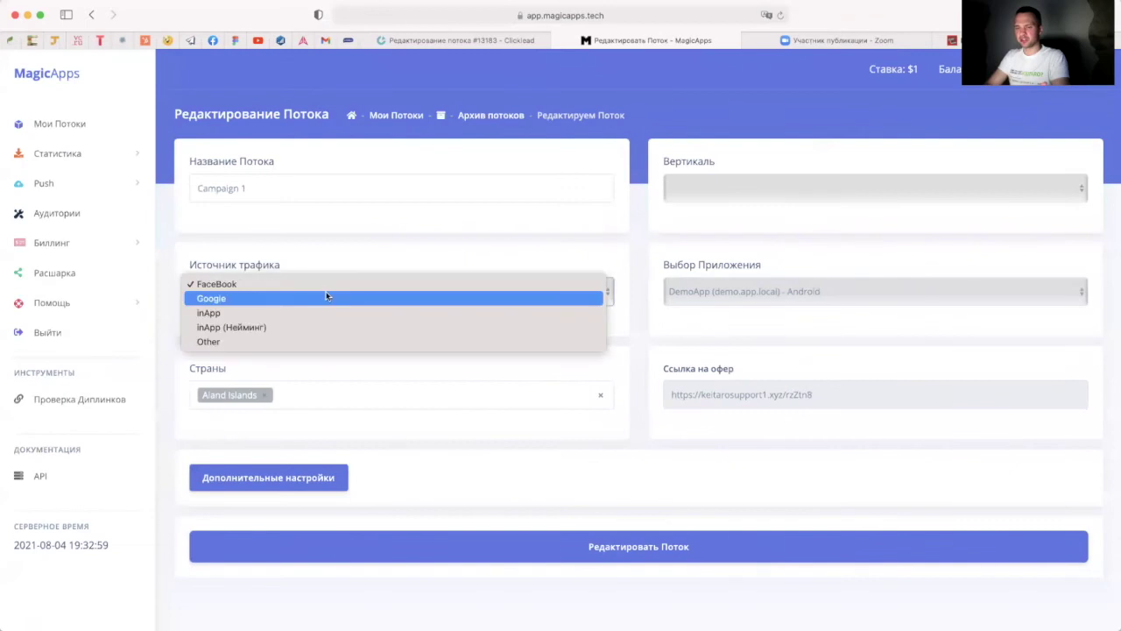
click(303, 325)
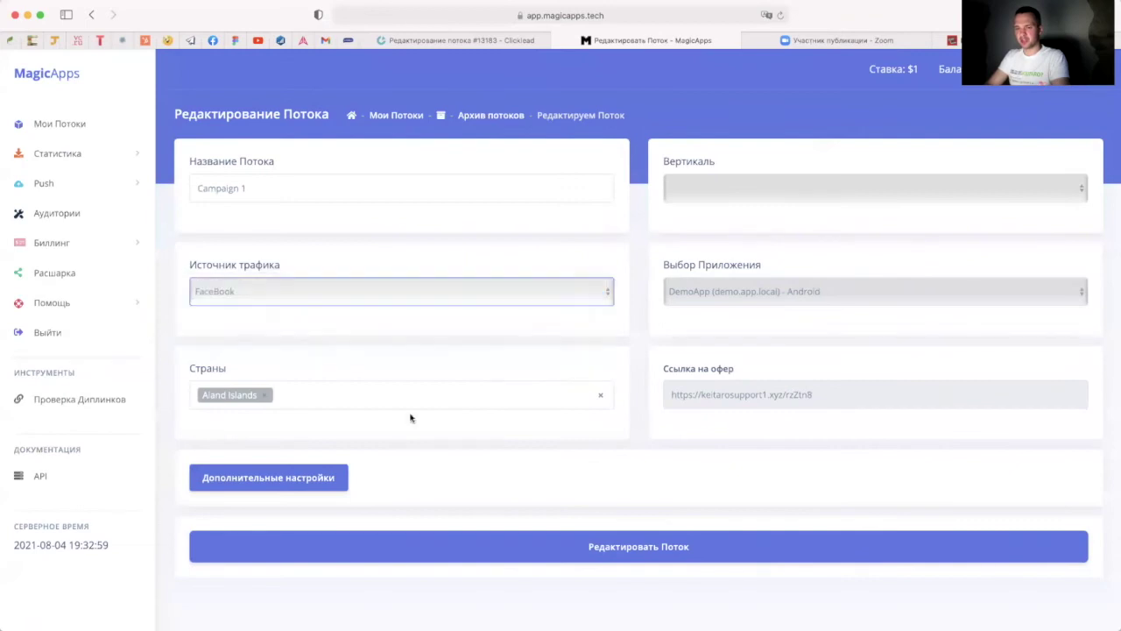
click(615, 556)
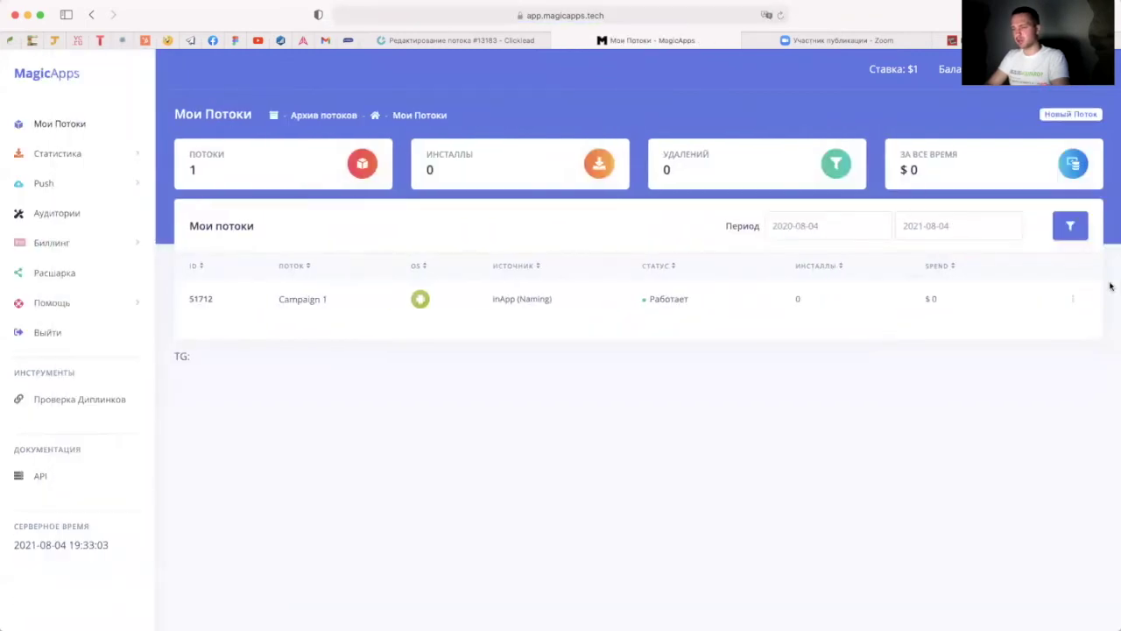
Step: Preview the naming link, replacing the sample name's sub1 and sub2 placeholders with 'misha_' and 'bookofra'
click(1074, 299)
click(1048, 277)
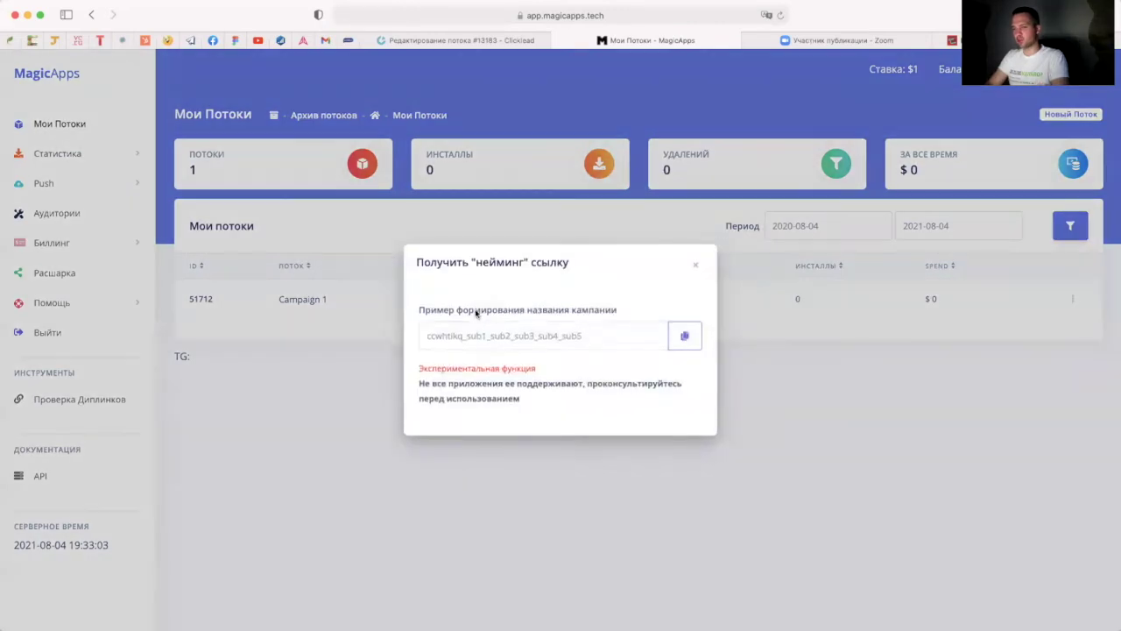
click(613, 341)
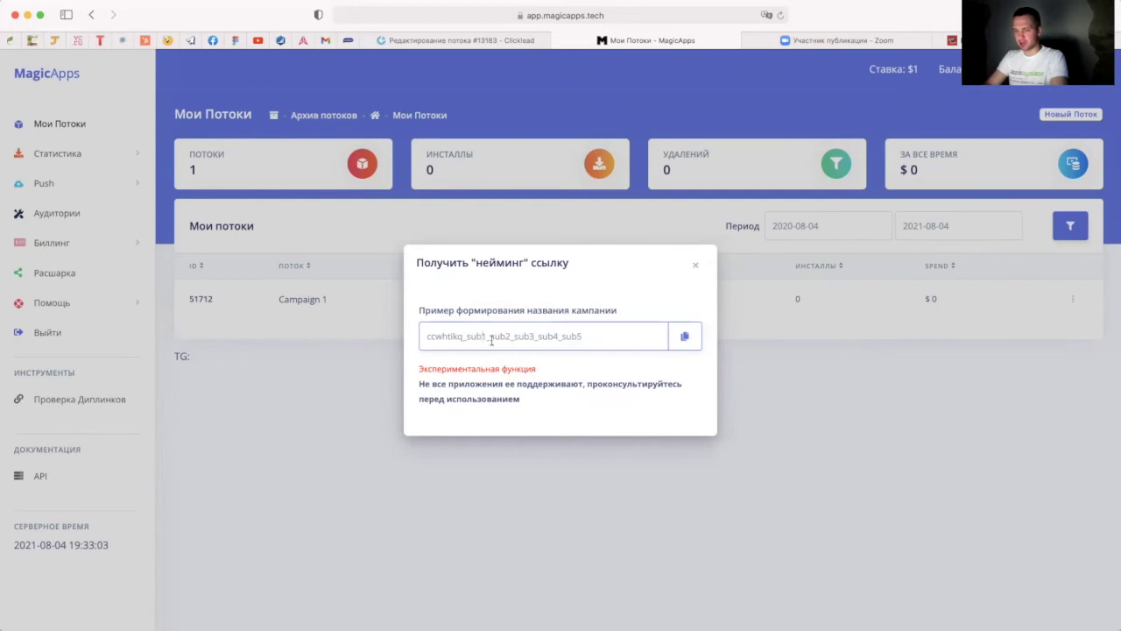
drag(586, 339, 566, 340)
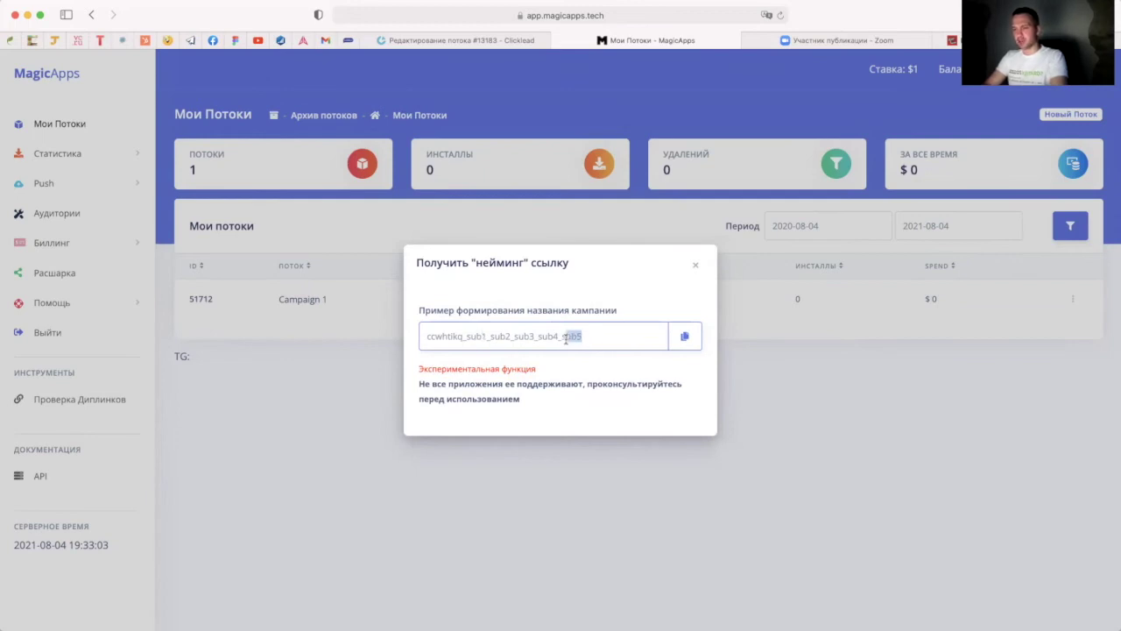
click(488, 337)
key(BackSpace)
key(BackSpace)
key(BackSpace)
key(BackSpace)
key(BackSpace)
text(misha_)
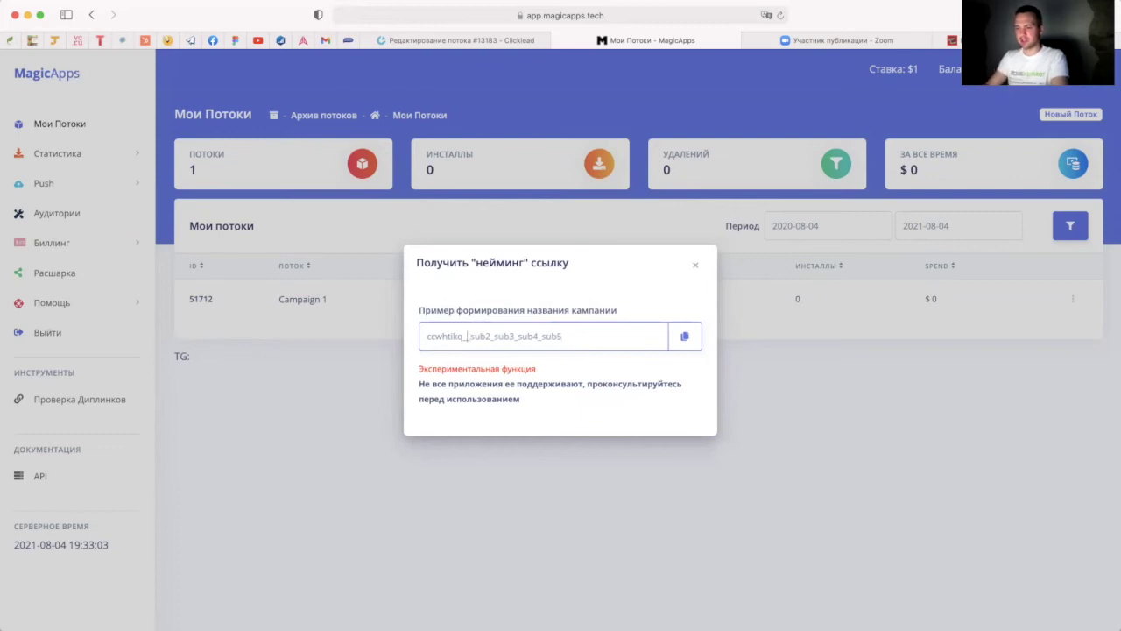
click(518, 340)
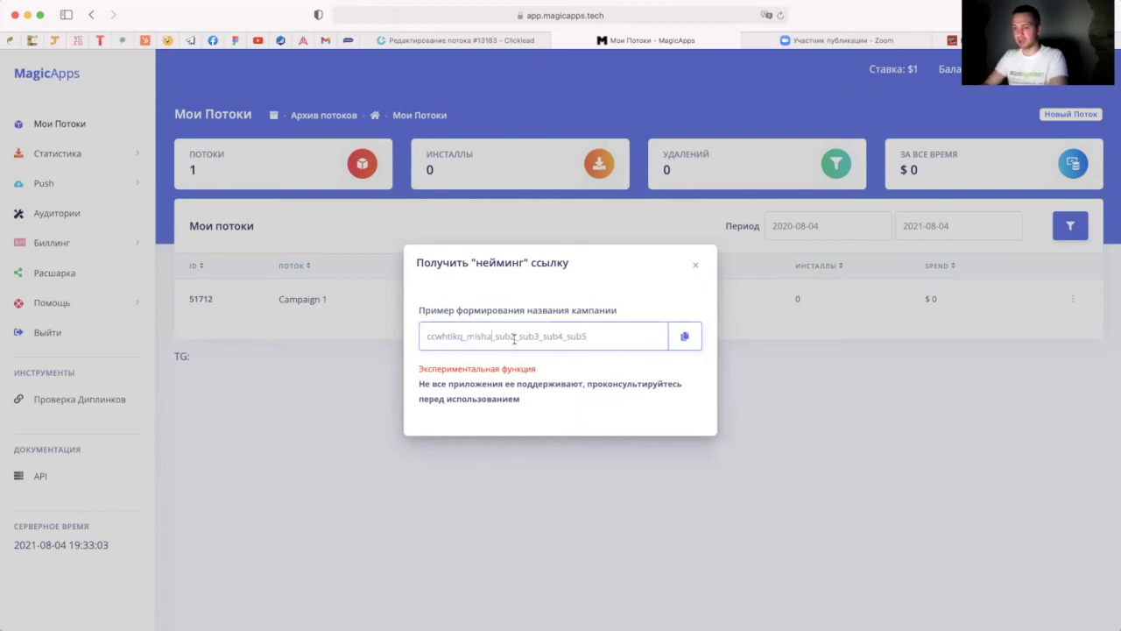
key(BackSpace)
key(BackSpace)
key(BackSpace)
key(BackSpace)
text(bookofra)
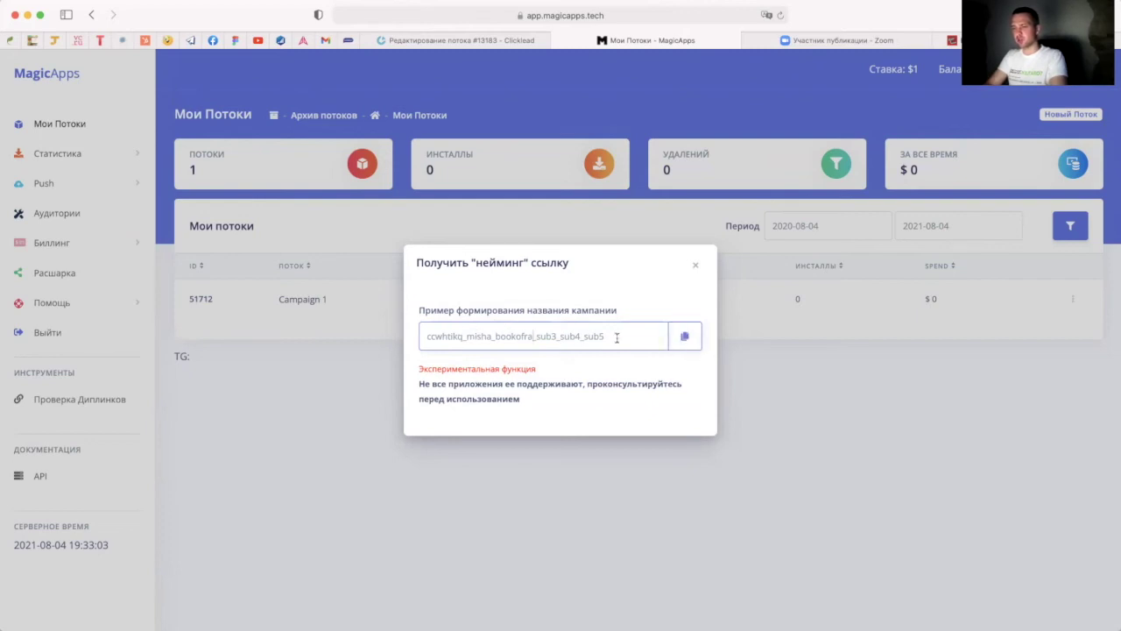
click(696, 269)
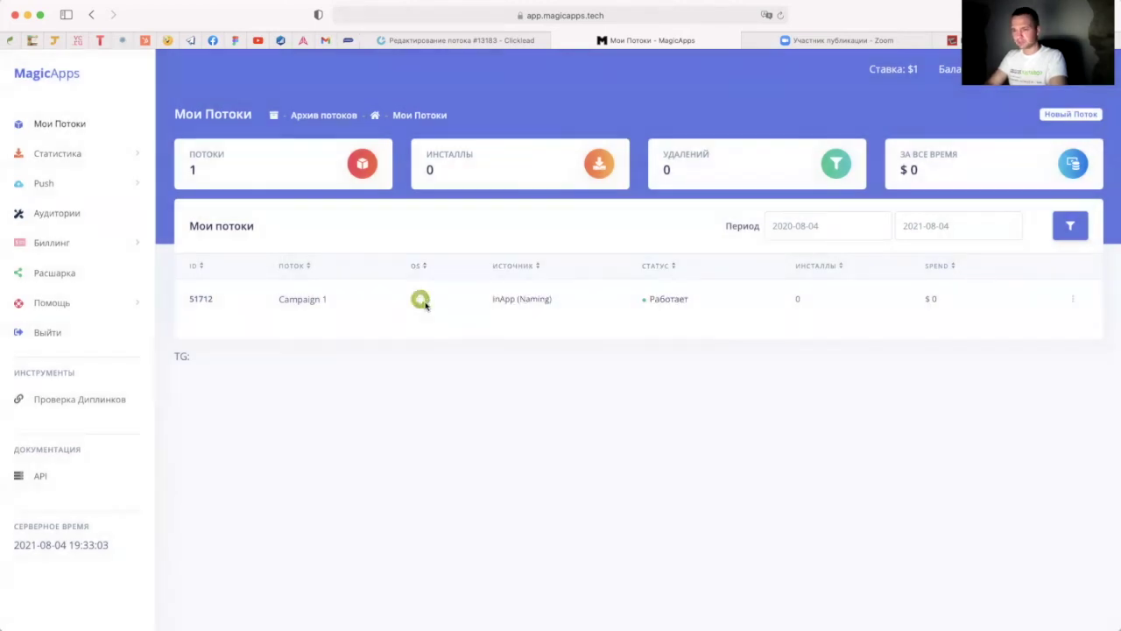
Step: Copy Campaign 1's offer URL from its settings, then begin another new flow
click(1077, 306)
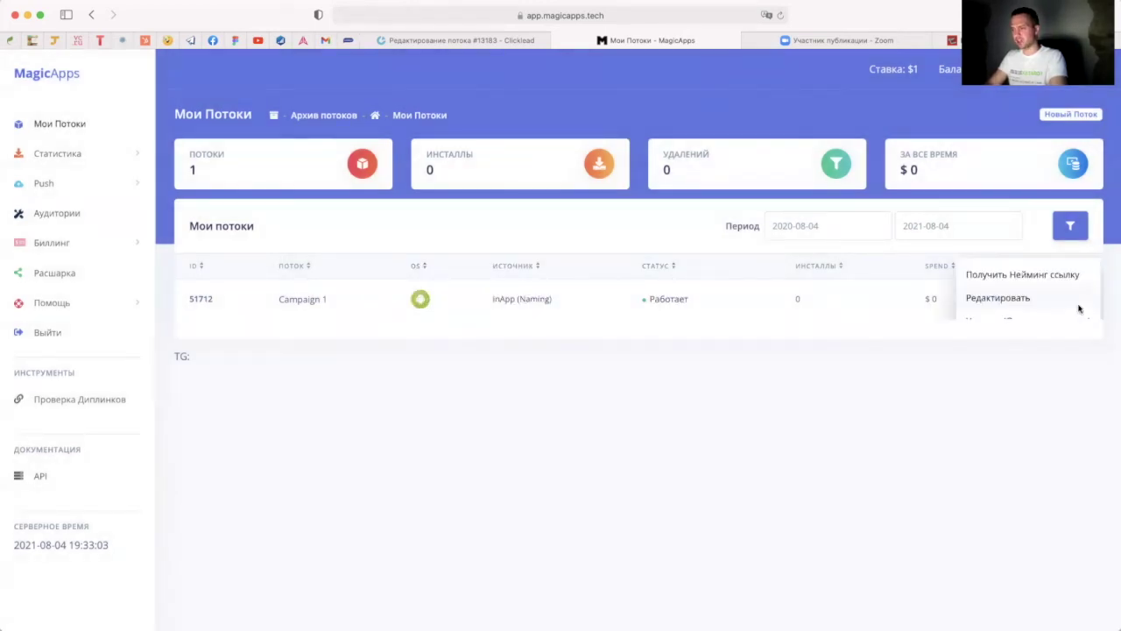
click(1048, 297)
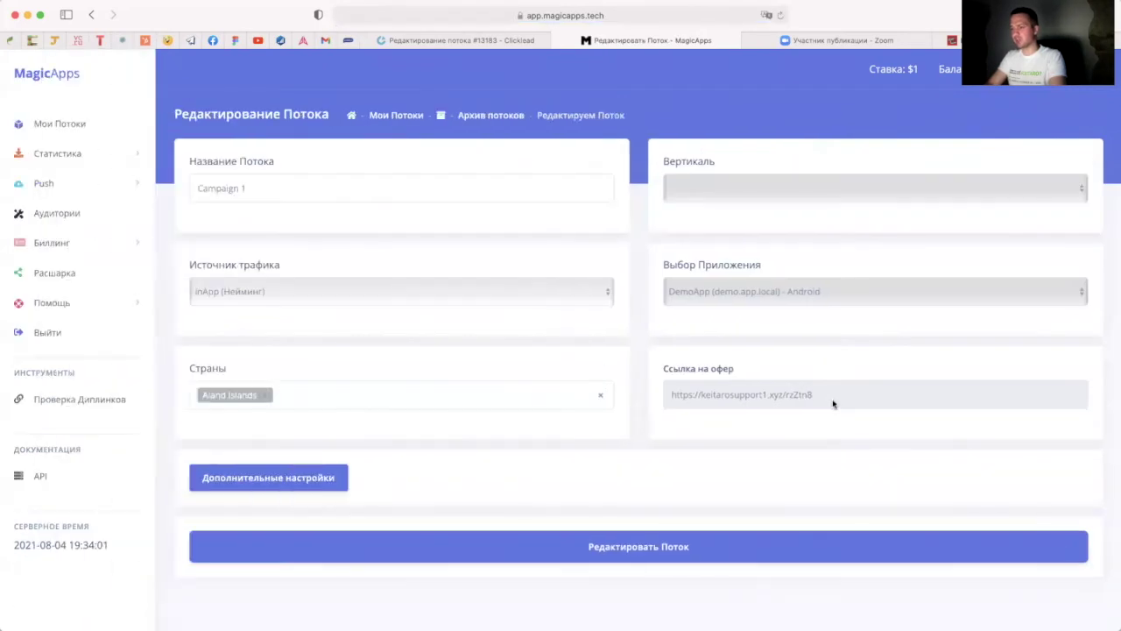
drag(826, 401, 671, 396)
key(super+c)
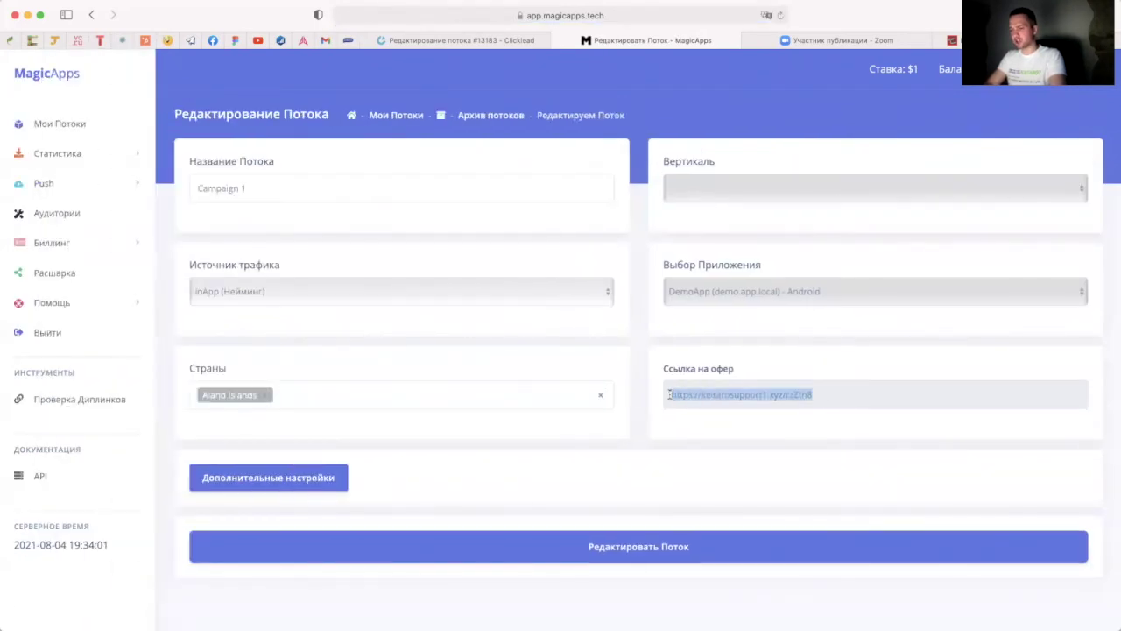
click(662, 548)
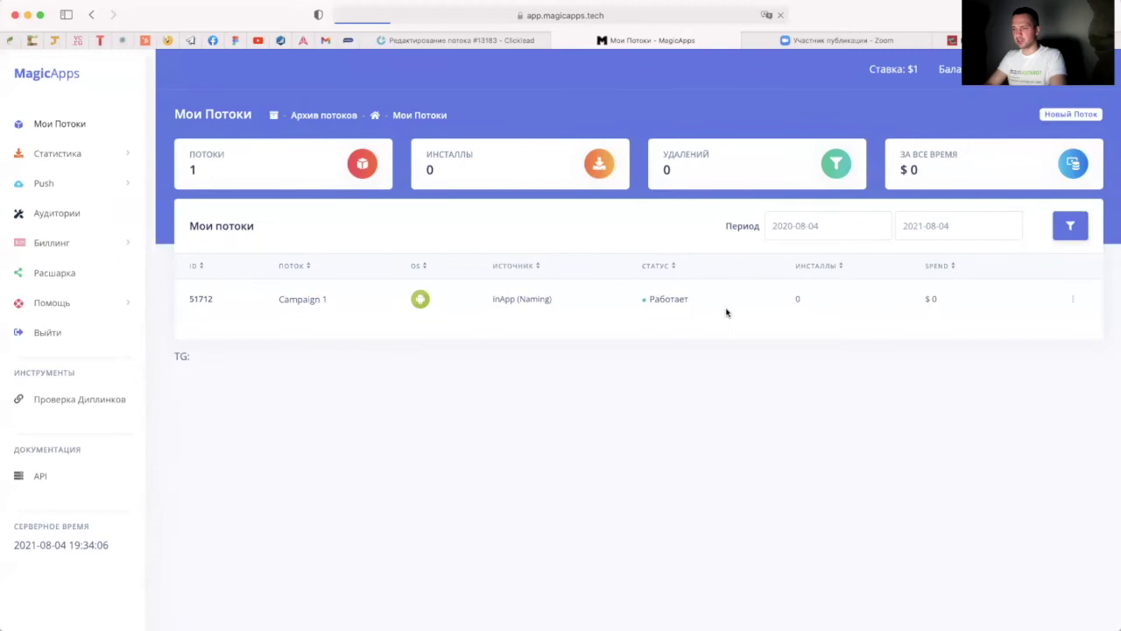
click(81, 125)
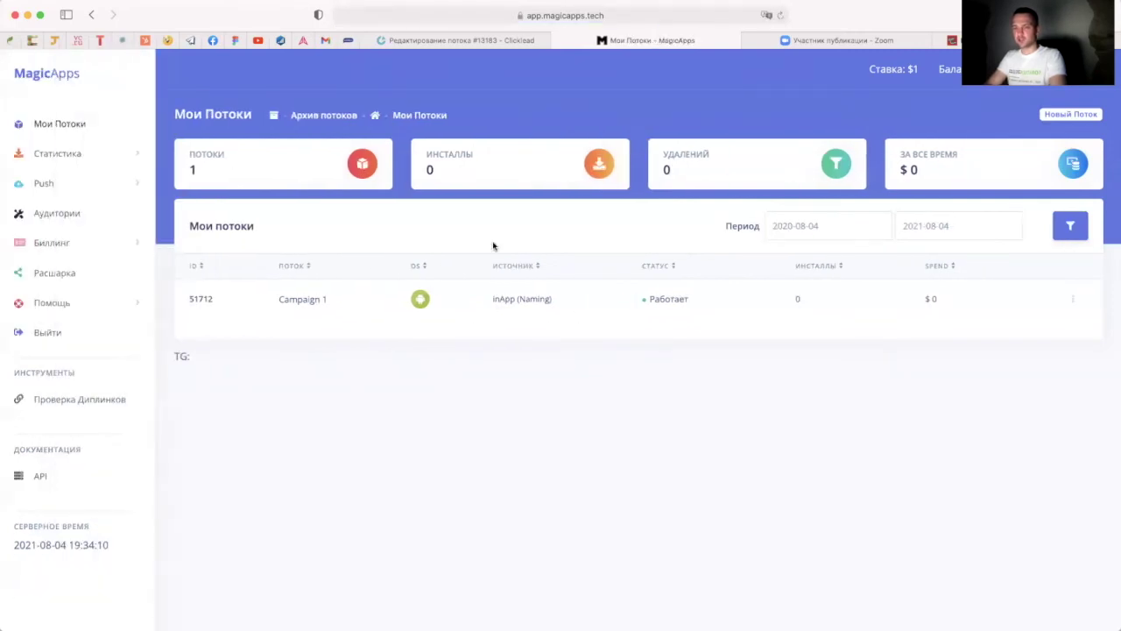
click(1060, 115)
Step: Name the new stream 'adasdsad' and set its offer link to the Keitaro URL plus ?sub_id_1={magic_sub1}
click(270, 187)
text(adasdsad)
click(713, 384)
key(super+v)
text(?)
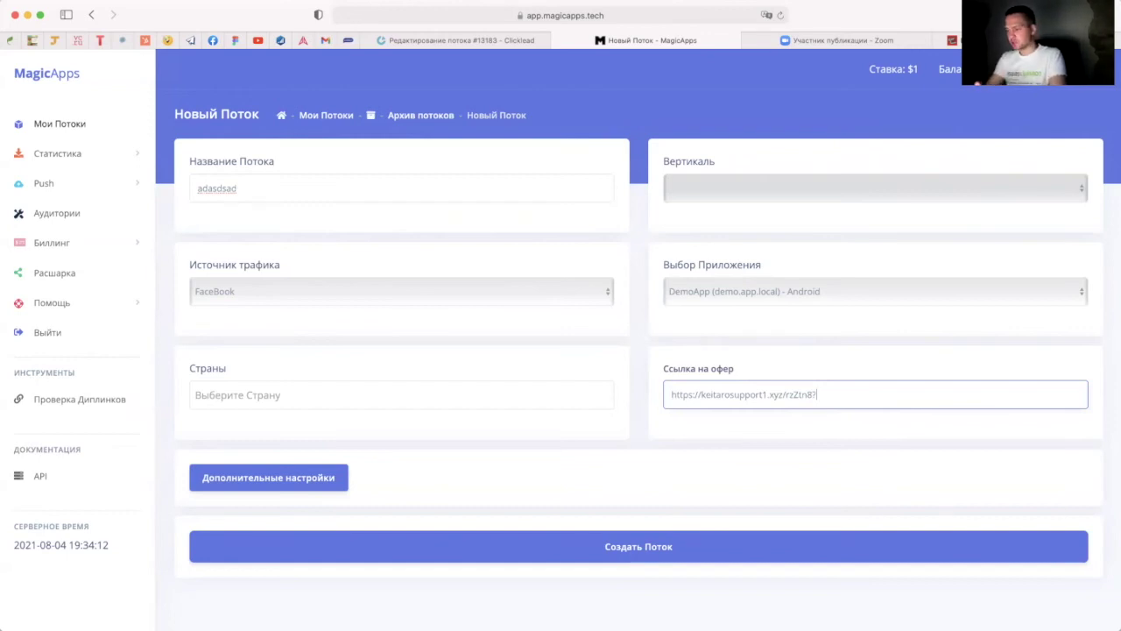
text(sub_id_1)
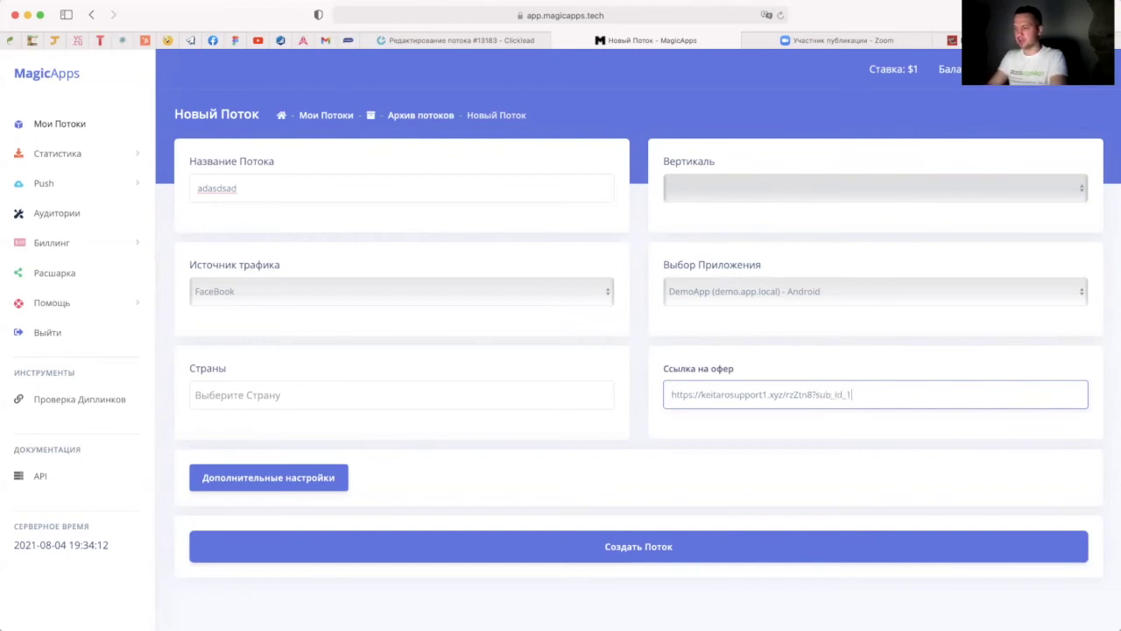
text(={)
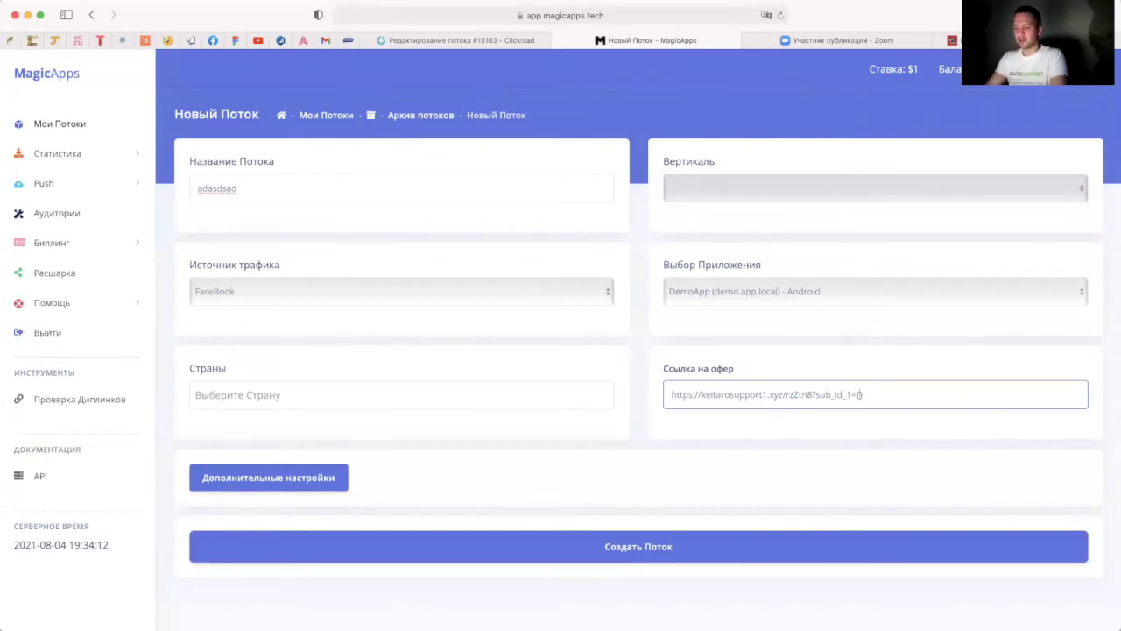
text(magic)
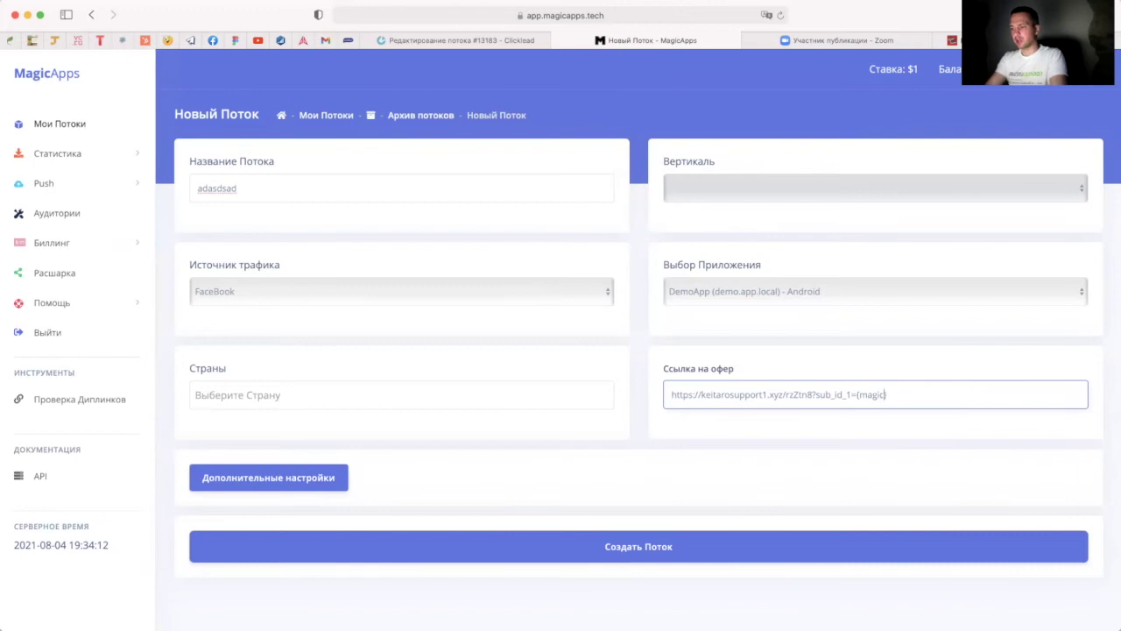
text(_sub1)
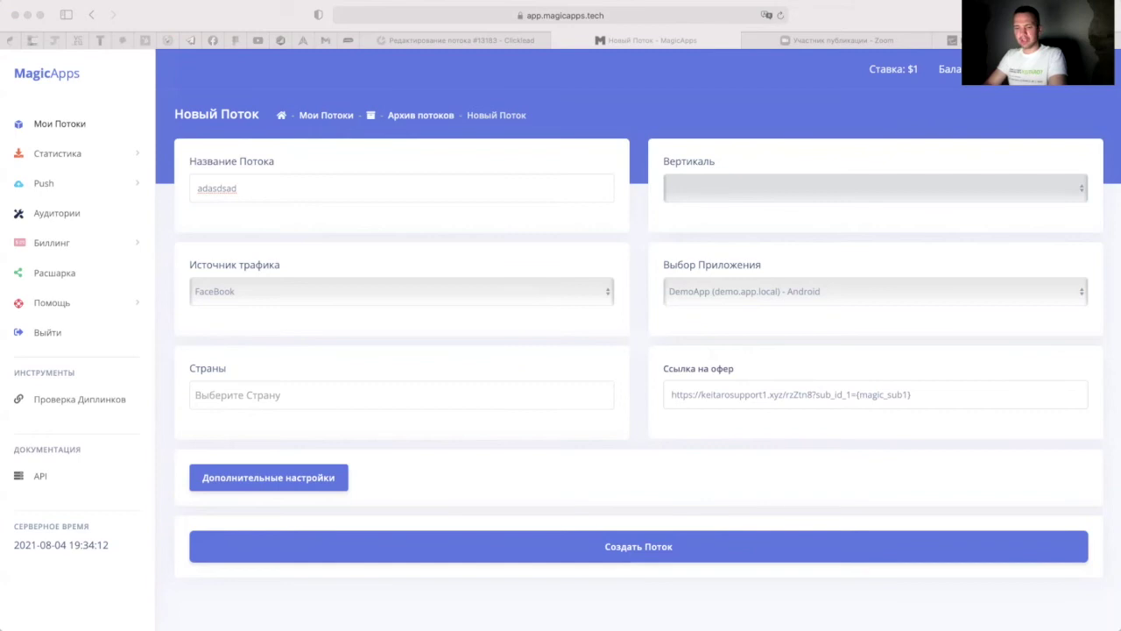
Step: Append &sub_id_2={magic_sub2} to the offer link, highlight both sub_id names, and return to Keitaro parameters
key(super+Tab)
text(&sub)
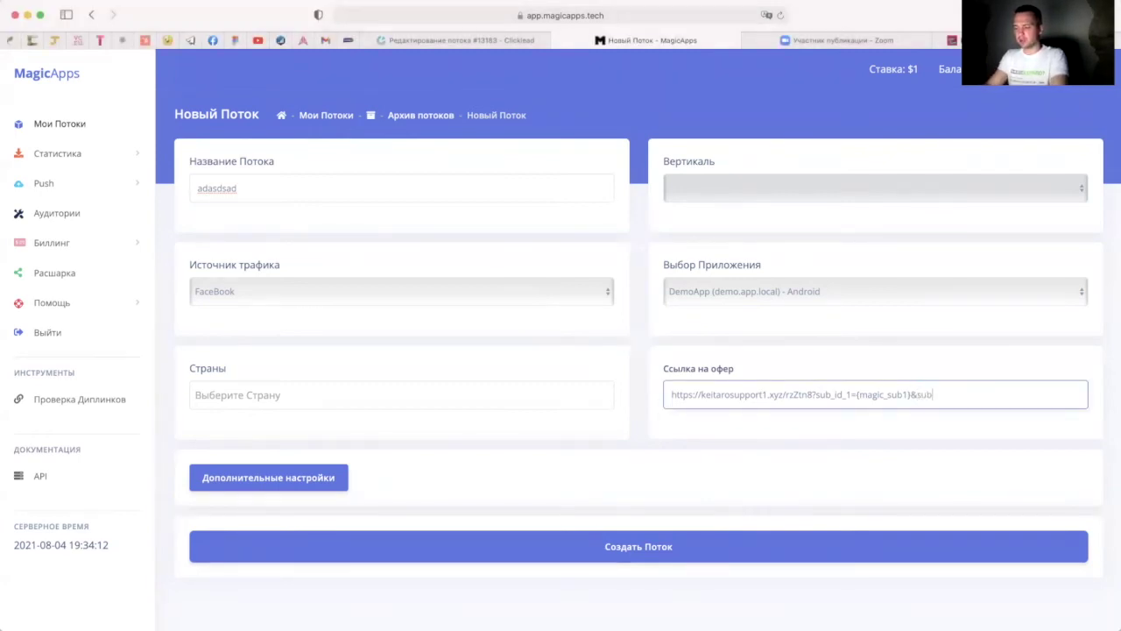
text(_id_2={mag)
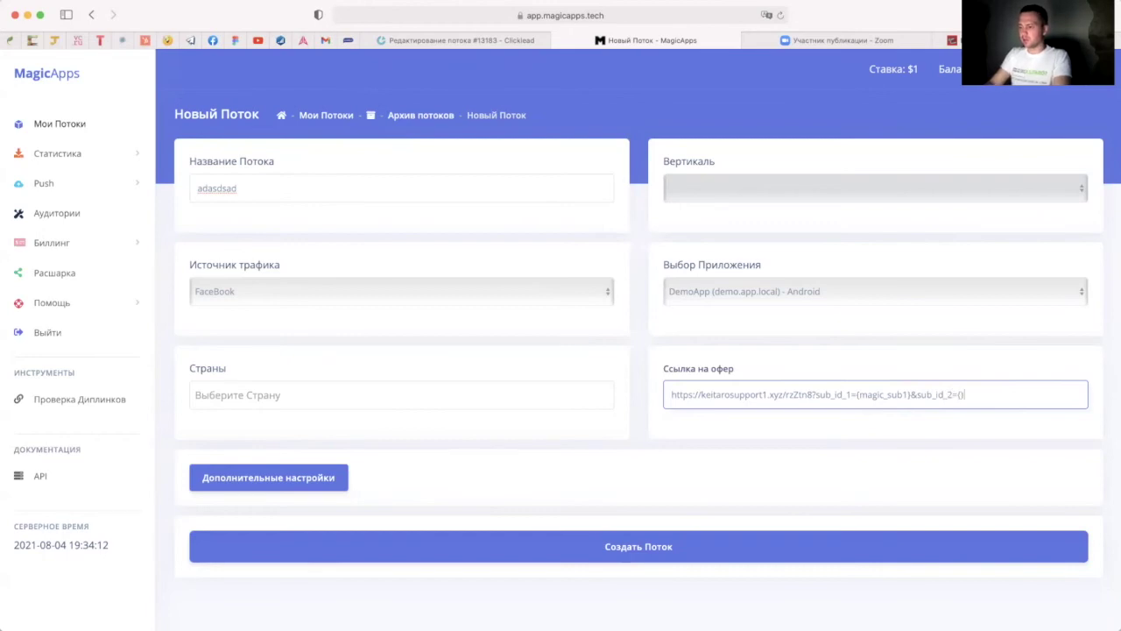
text(ic_sub2})
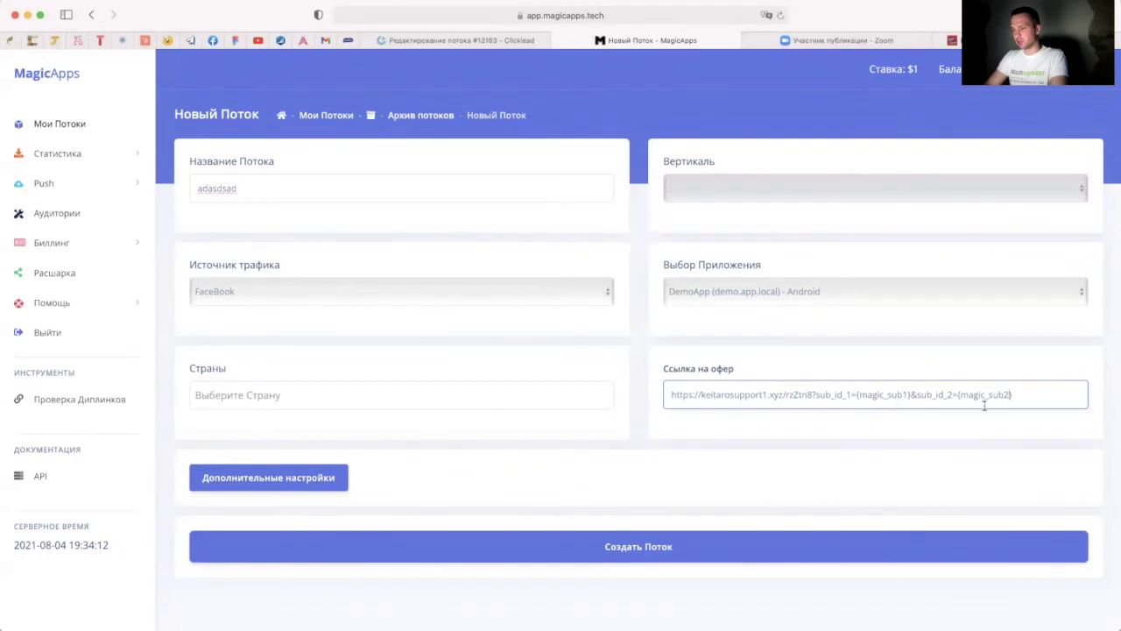
drag(815, 395, 850, 395)
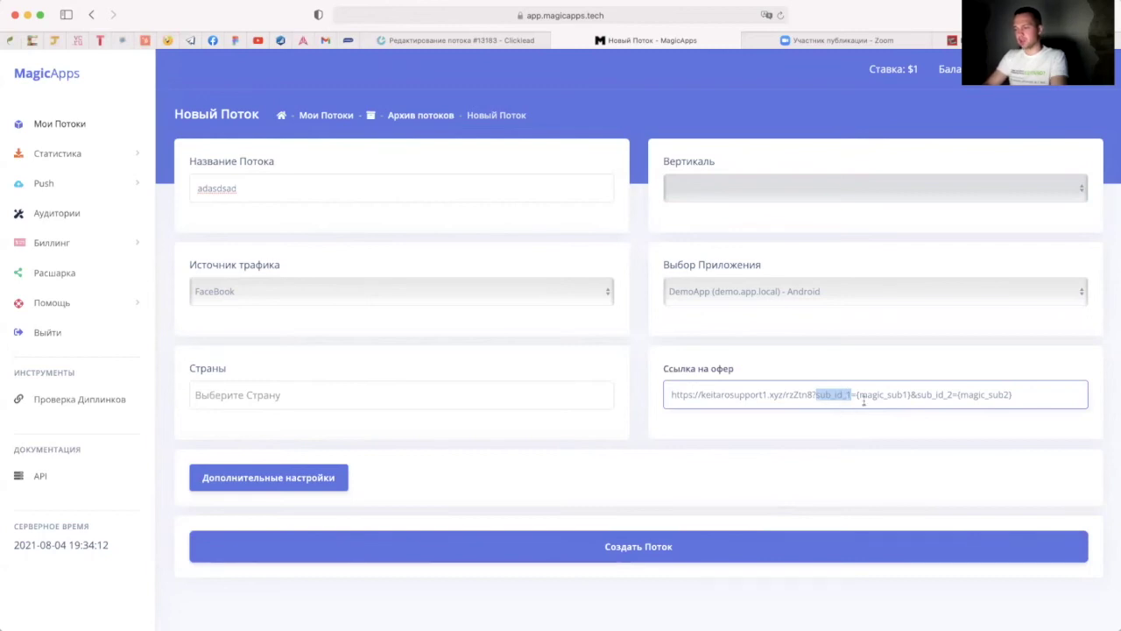
drag(953, 396, 918, 395)
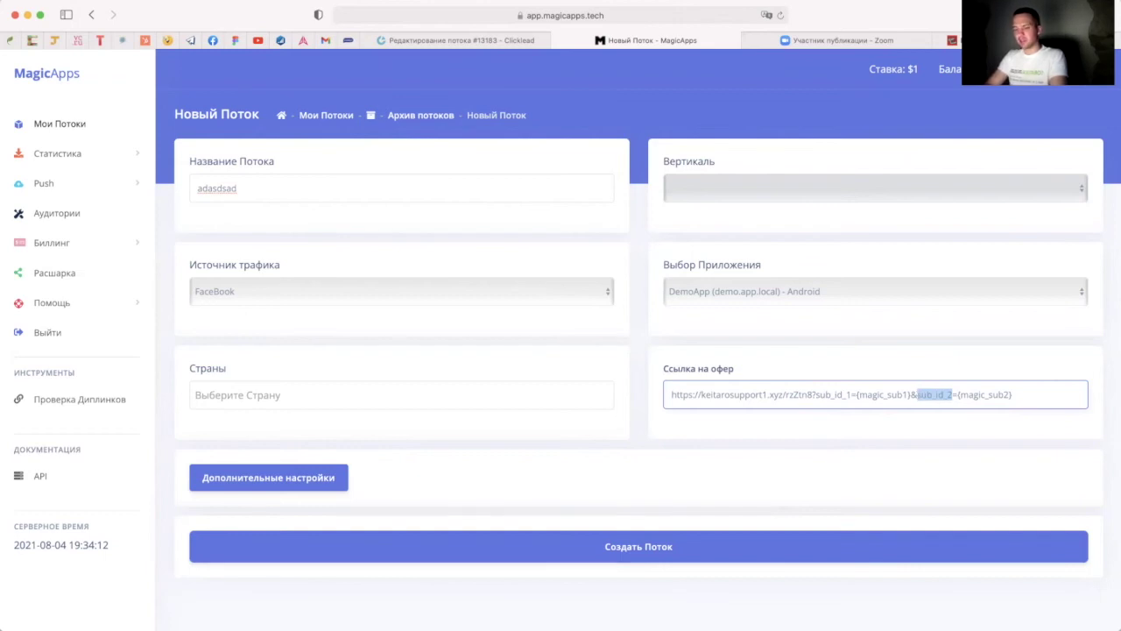
key(super+Tab)
scroll(251, 295, up, 3)
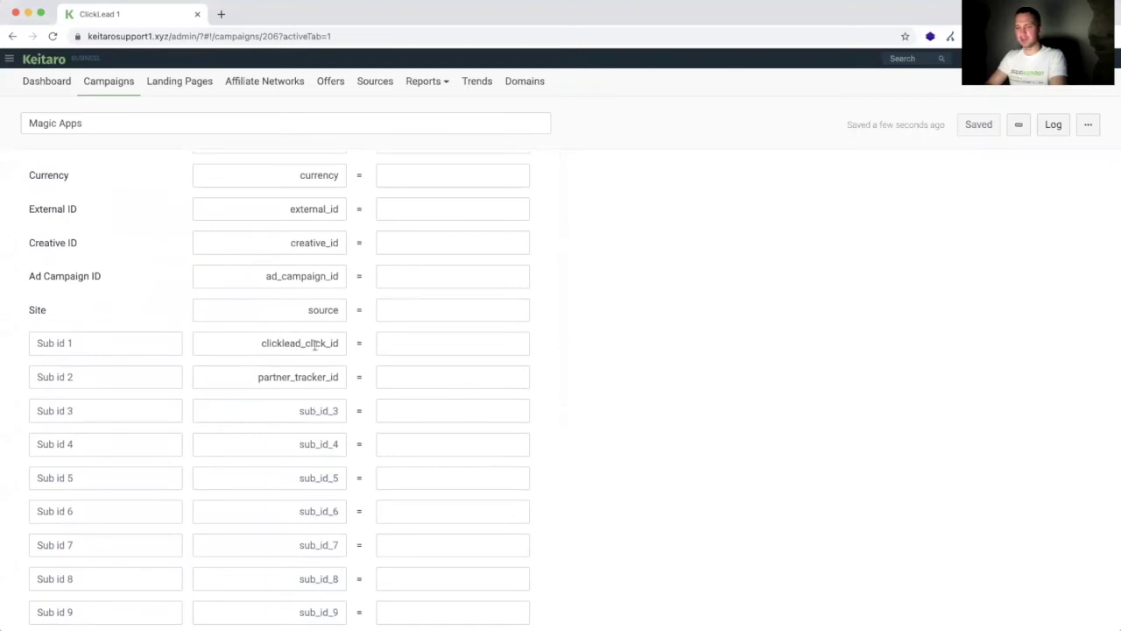
drag(261, 342, 366, 344)
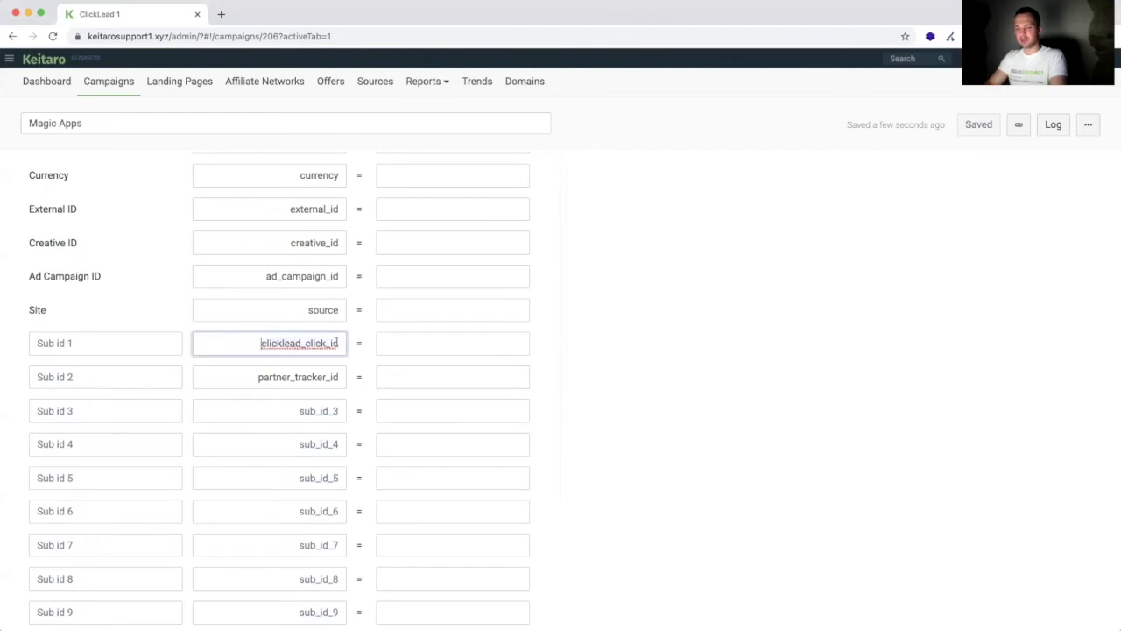
scroll(55, 288, up, 3)
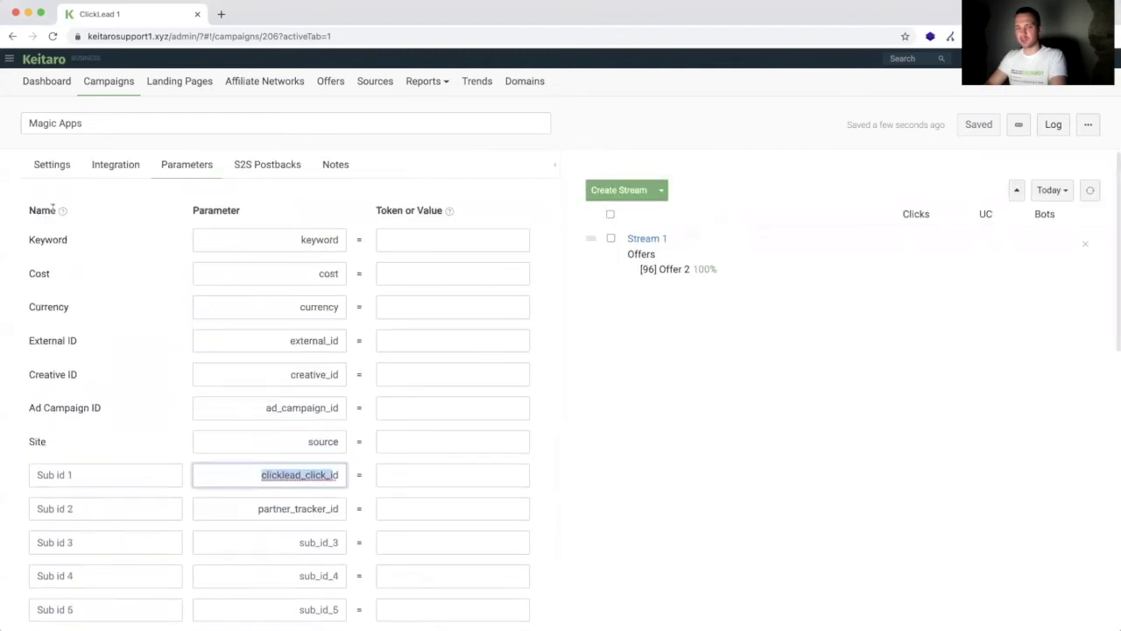
scroll(50, 368, down, 2)
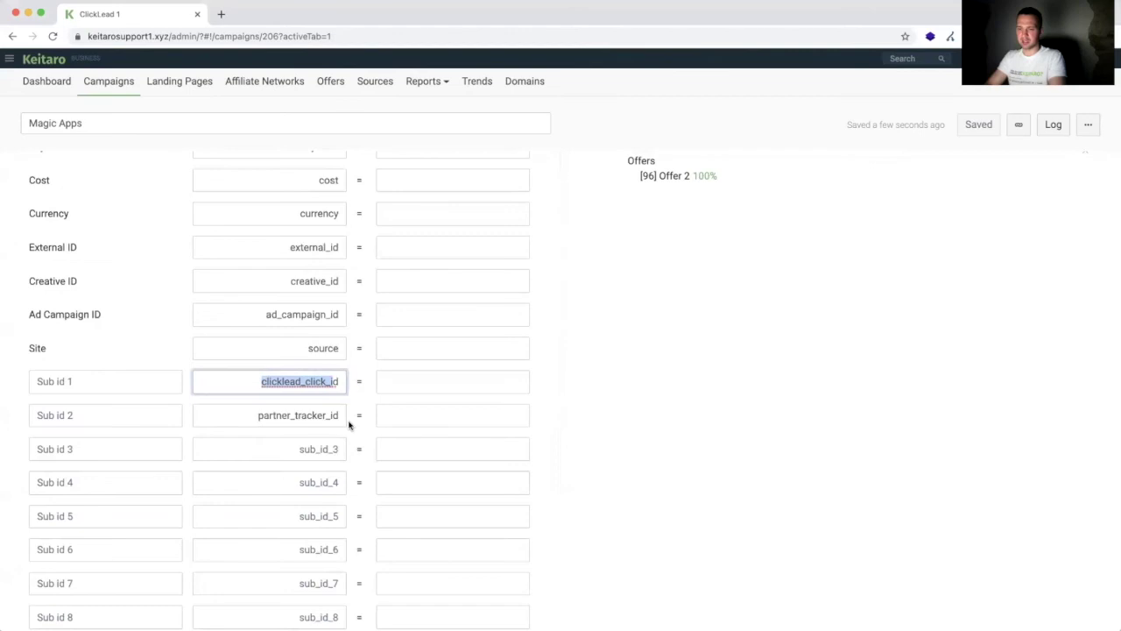
key(super+Tab)
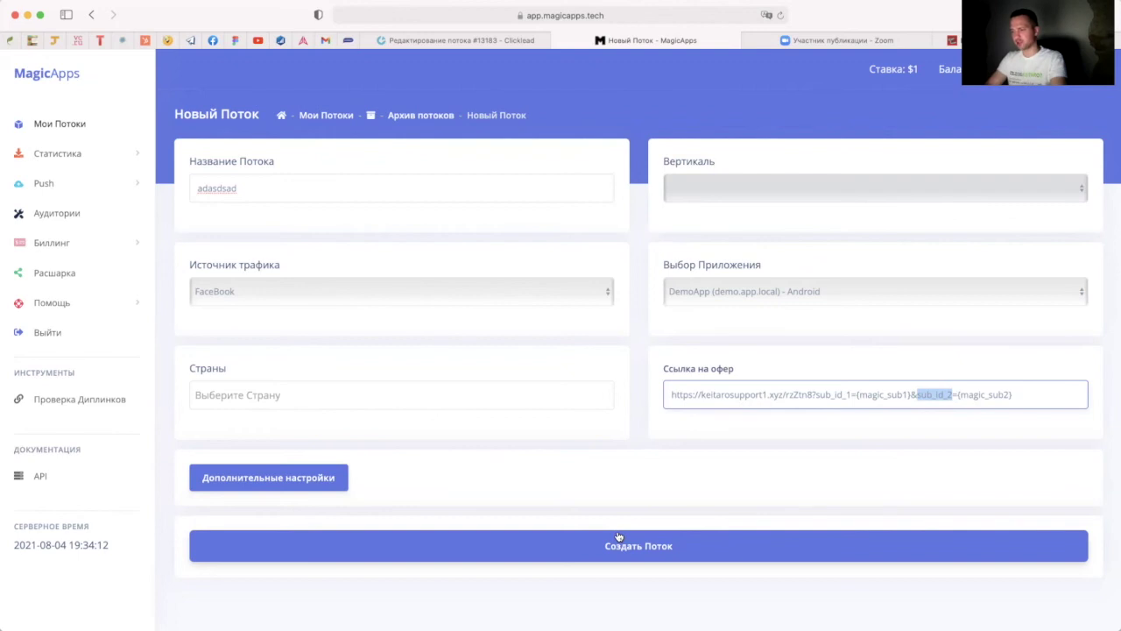
key(super+Tab)
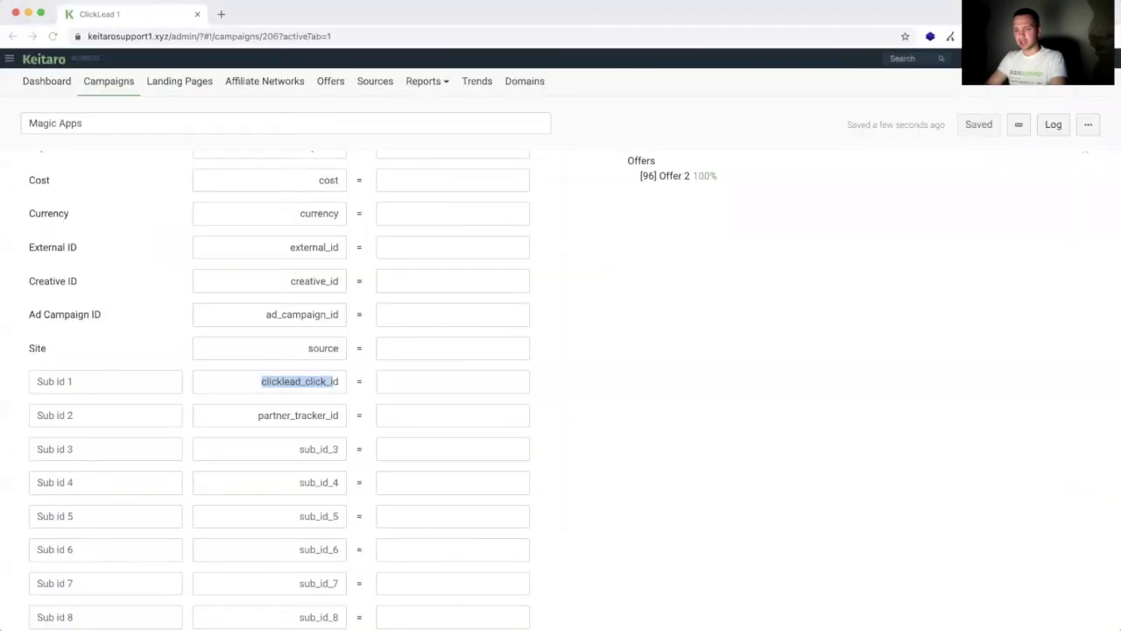
Step: Add an empty S2S postback with the GET method to the Magic Apps campaign
scroll(304, 335, up, 2)
click(274, 167)
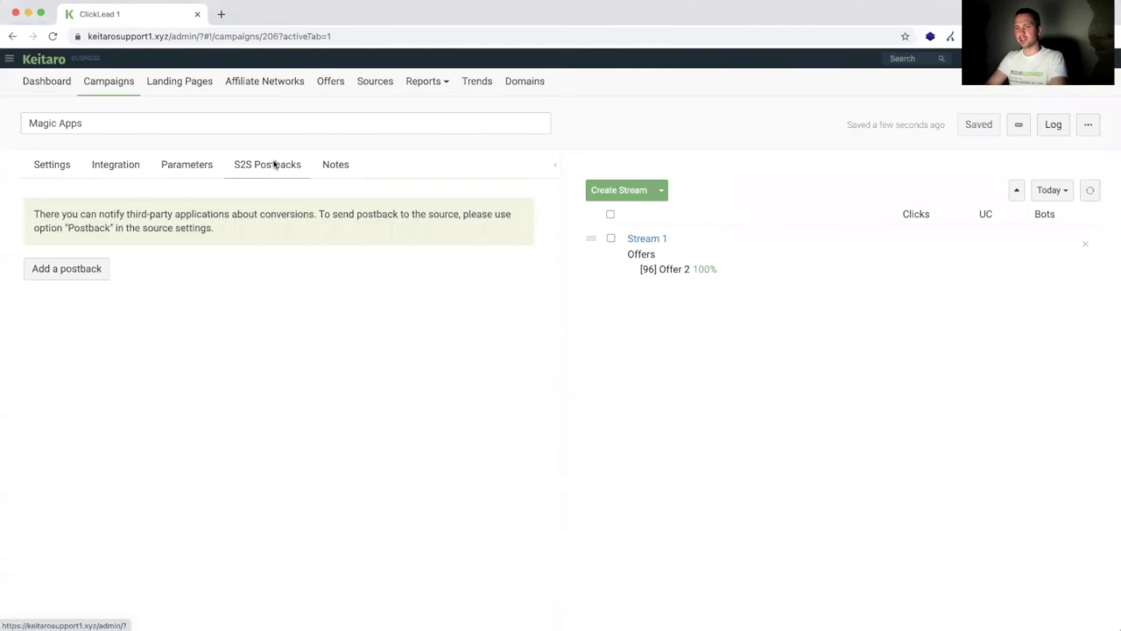
click(60, 266)
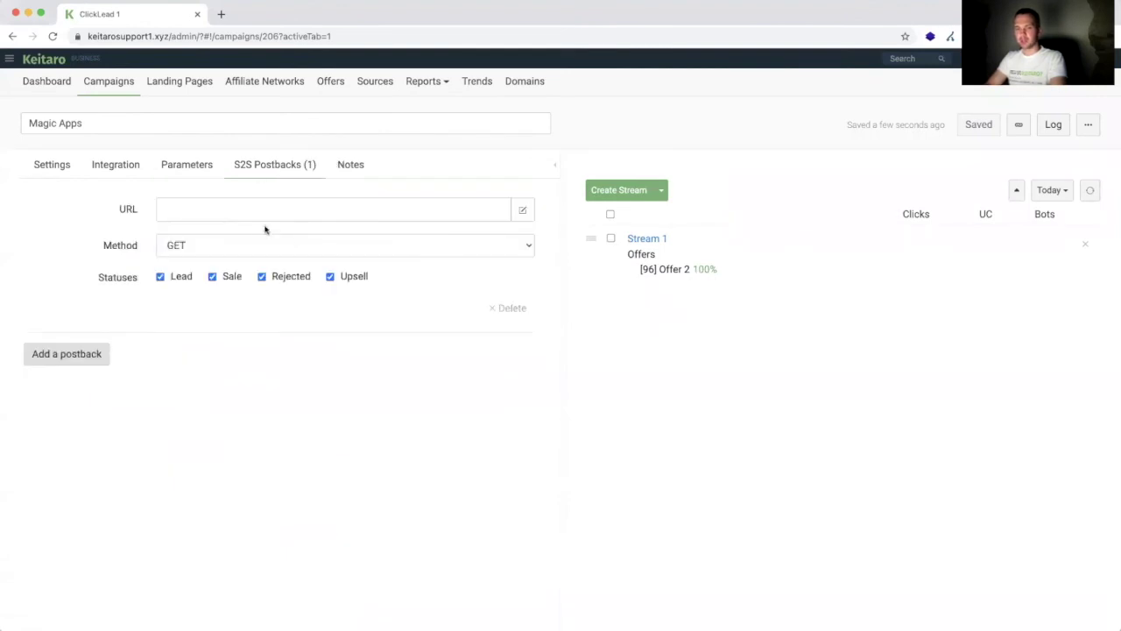
click(237, 213)
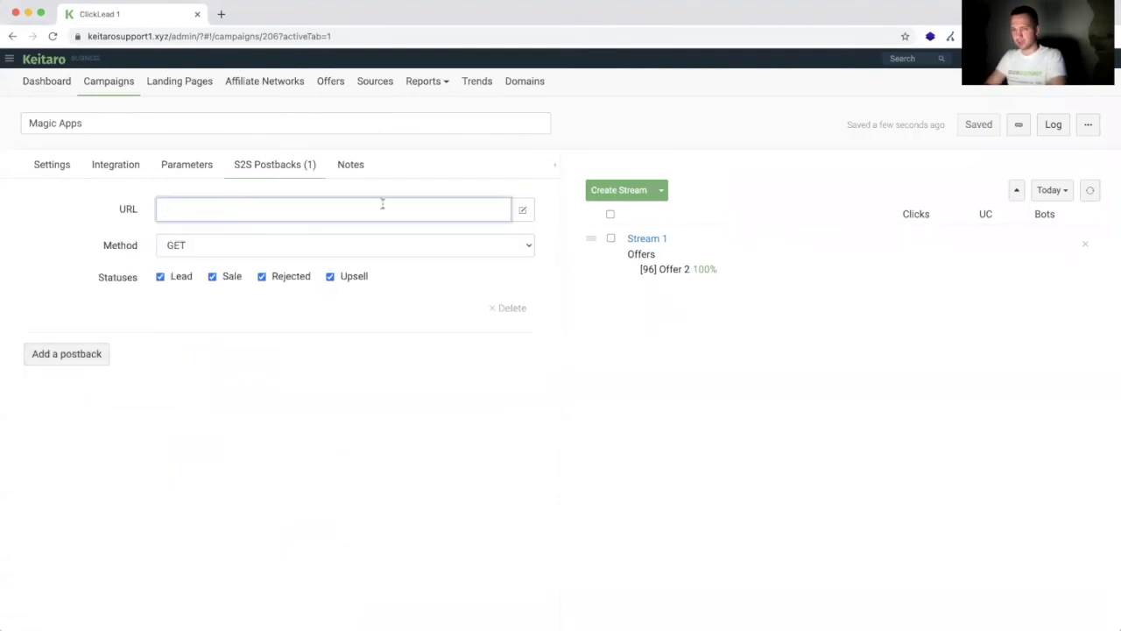
click(449, 242)
click(450, 242)
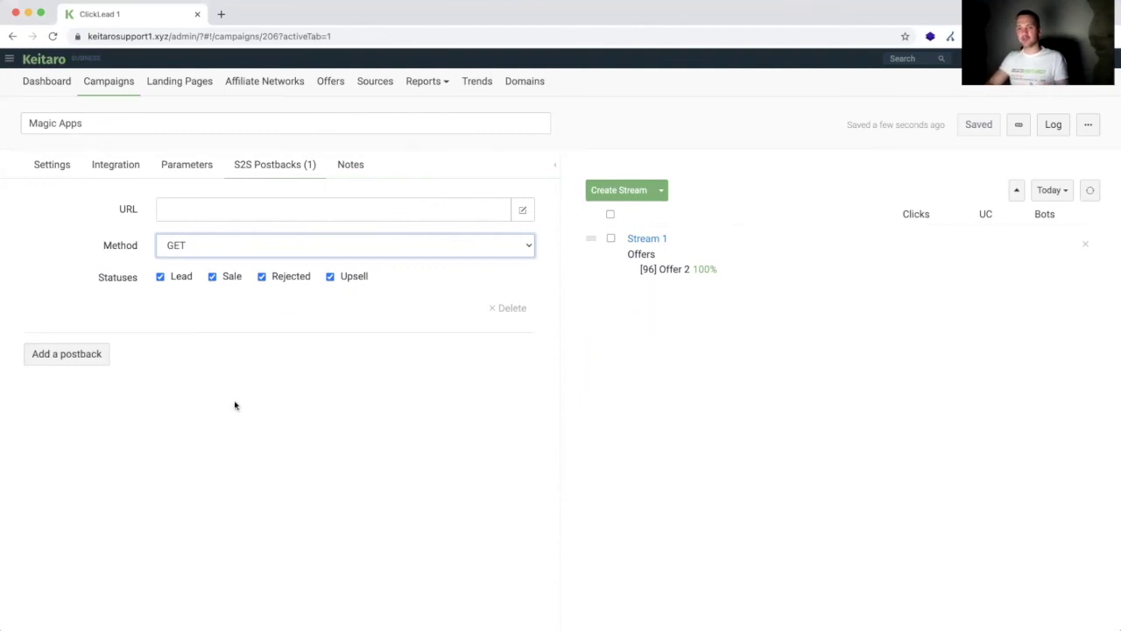
key(super+Tab)
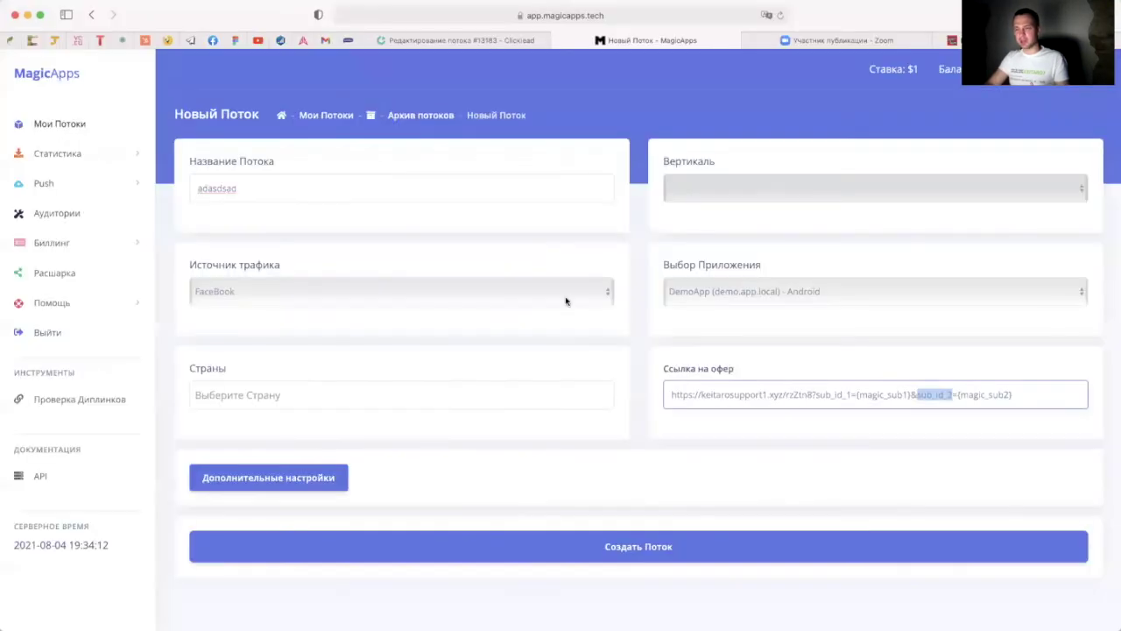
Step: Append &external_id={uid} to the adasdsad offer link, then reopen Keitaro's campaign Parameters
click(1027, 396)
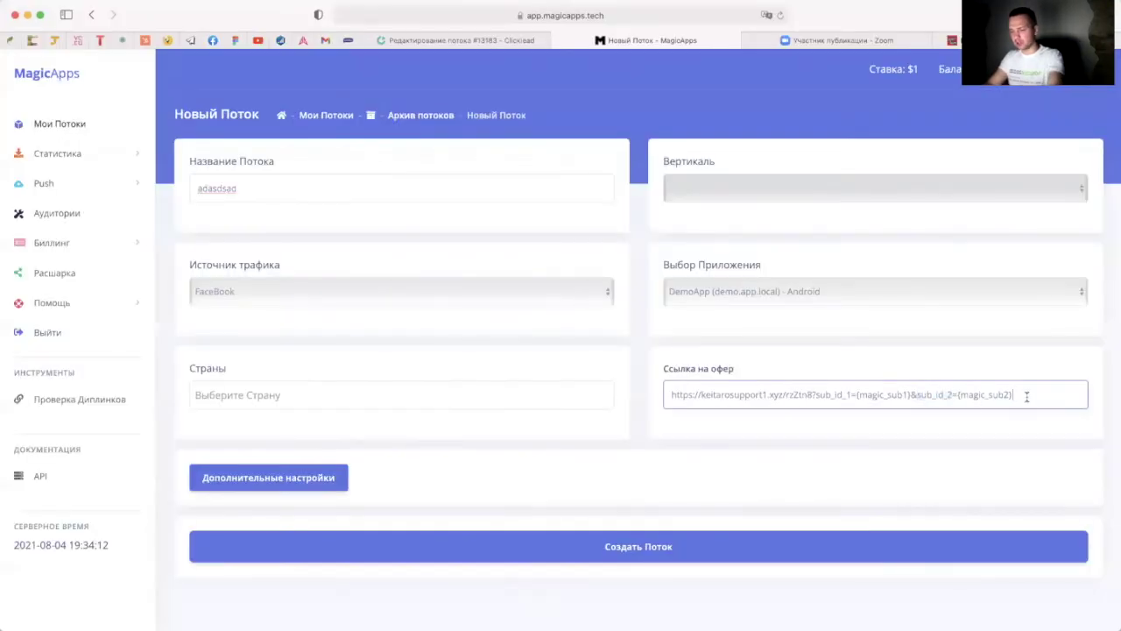
text(&external_id=)
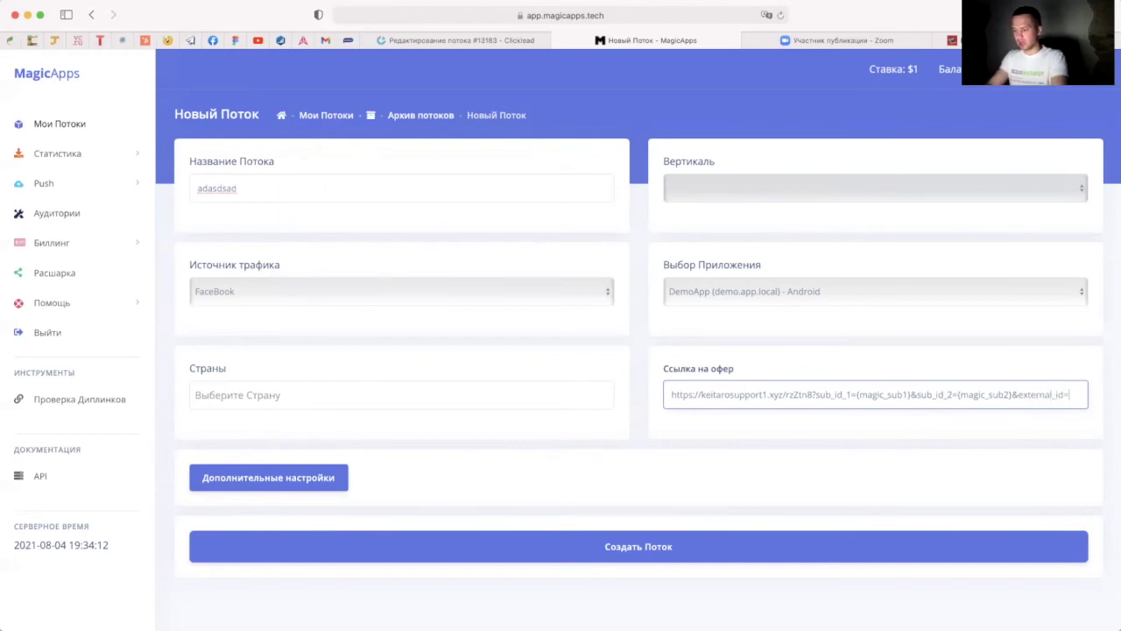
text({uid)
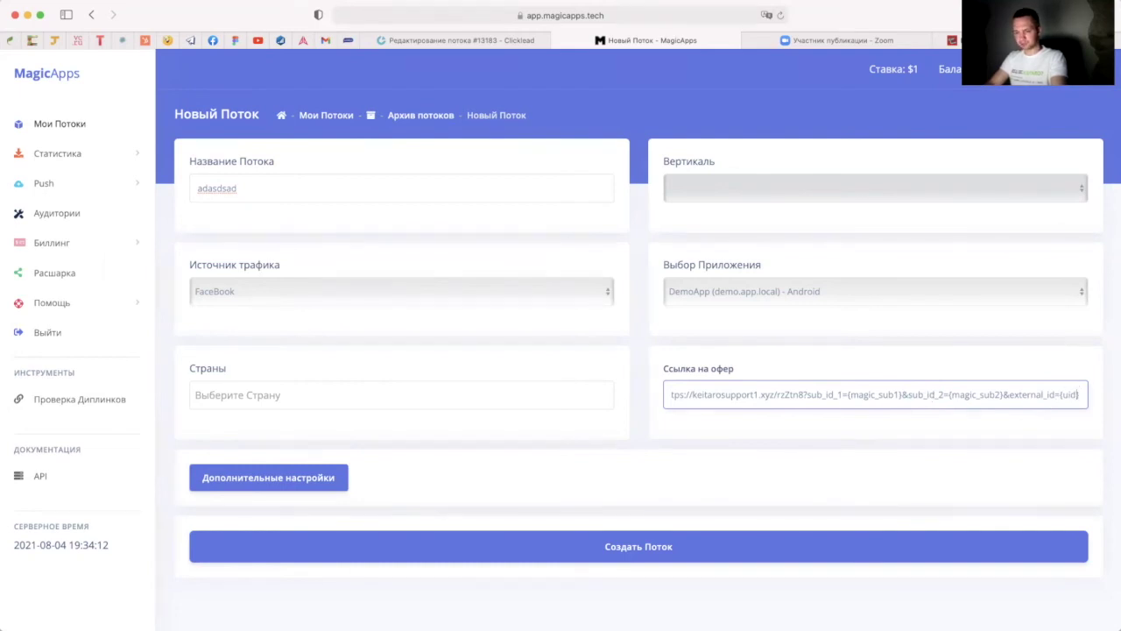
key(super+Tab)
click(174, 171)
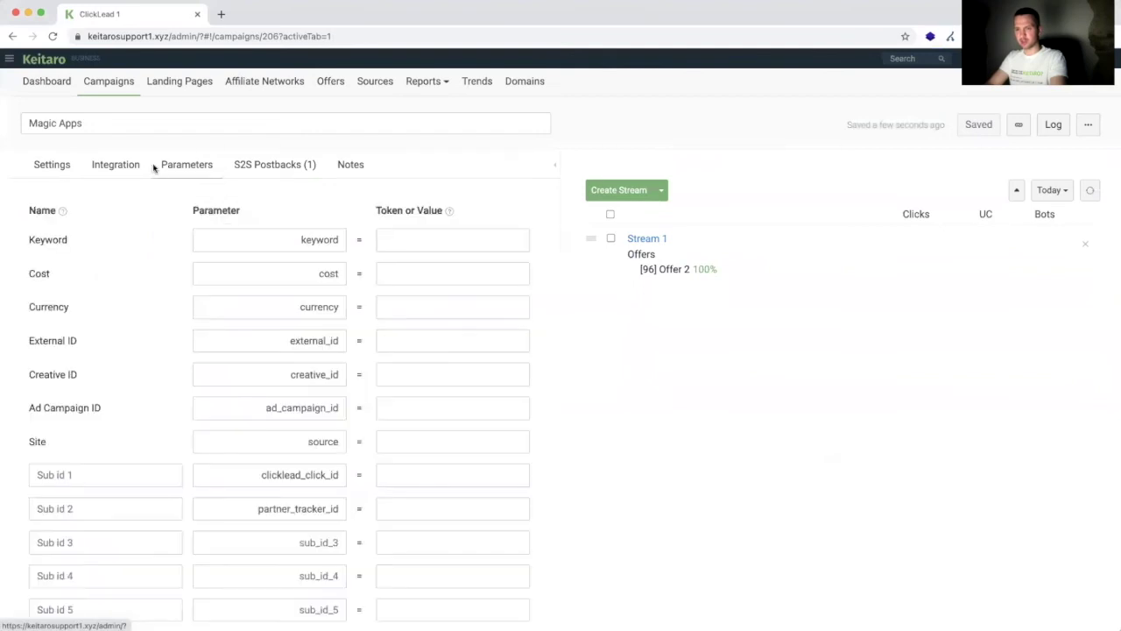
Step: Select the external_id parameter name, then enter and clear trial text in the S2S postback URL
click(339, 344)
double_click(259, 340)
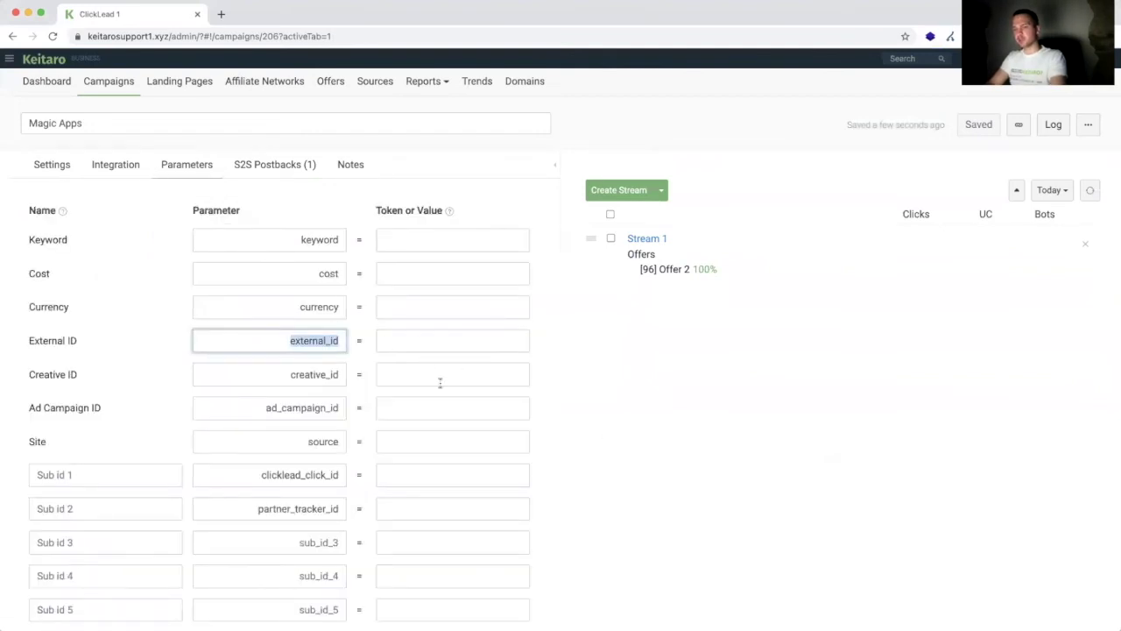
click(288, 163)
click(217, 208)
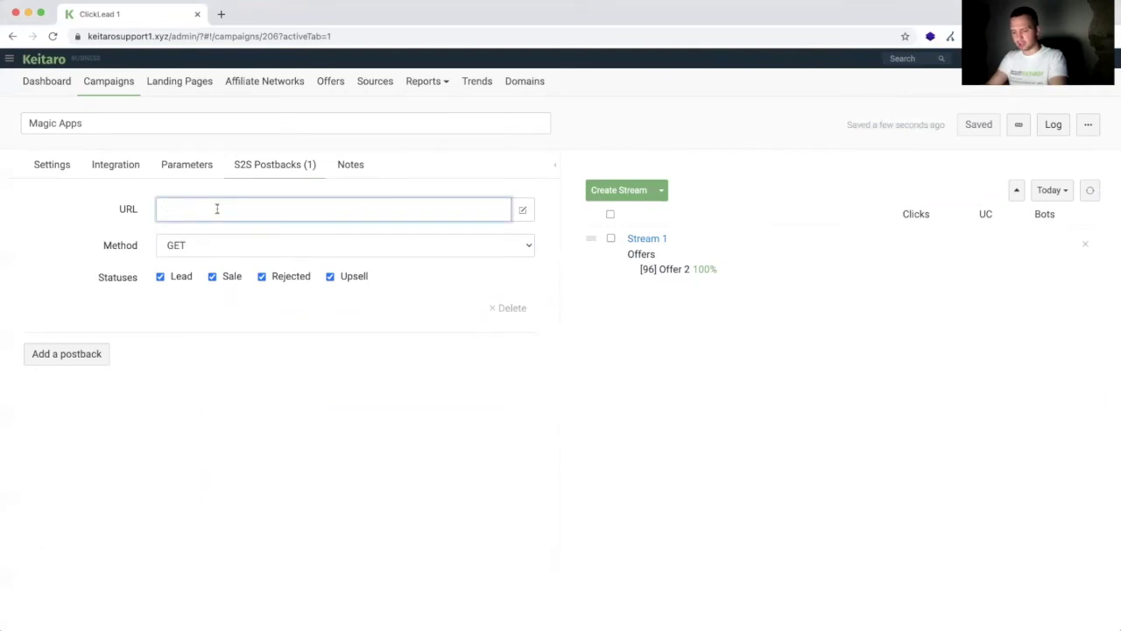
text(n)
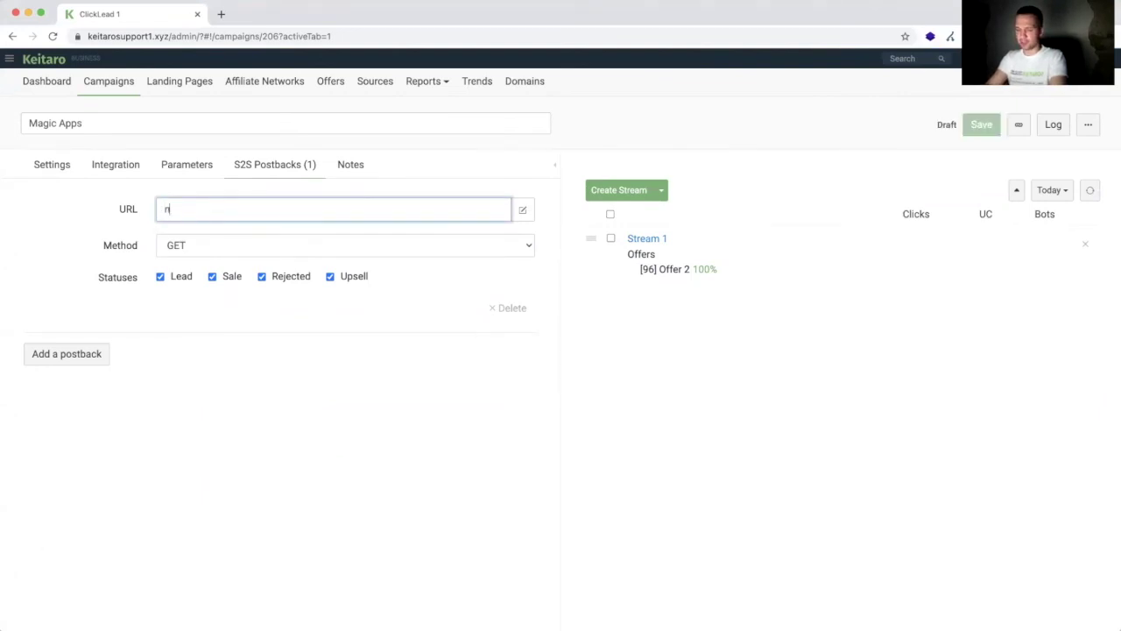
text(ame={})
text(external_id)
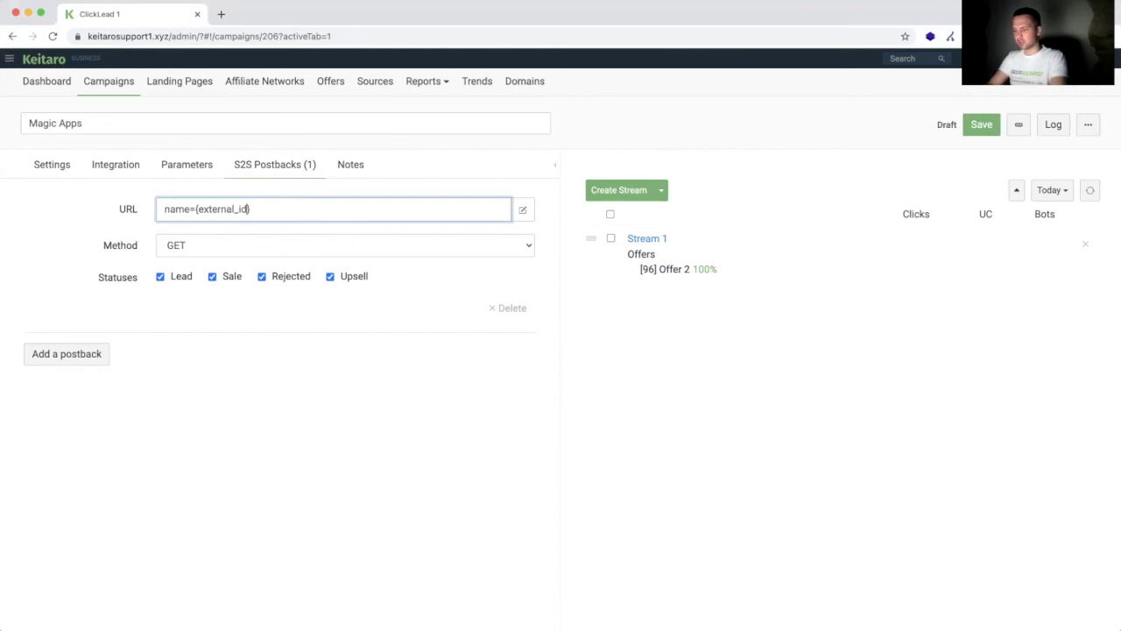
key(ctrl+a)
key(BackSpace)
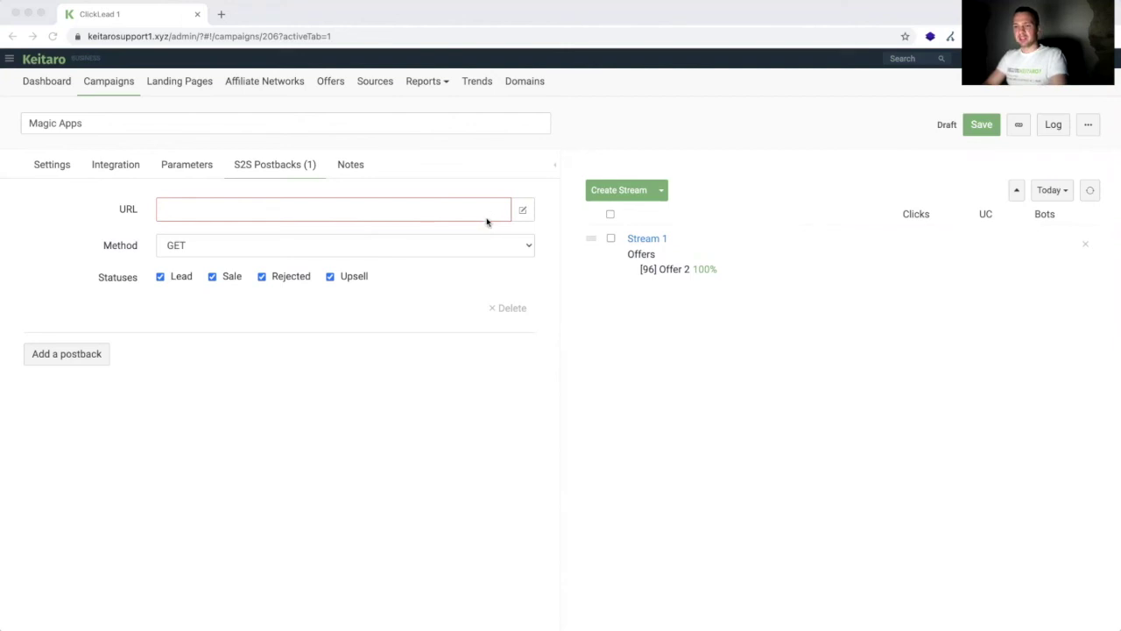
Step: Paste the MagicApps custom_purchase postback address into the postback URL
key(super+Tab)
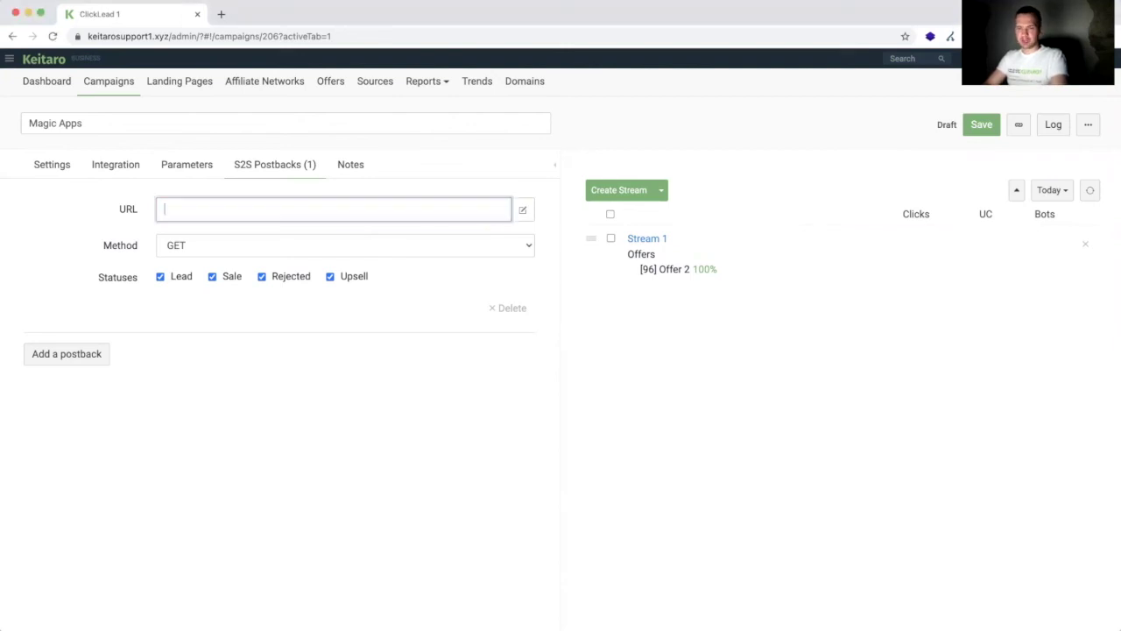
text(https://keitarosupport1.xyz/rzZtn8)
key(super+Tab)
key(super+Tab)
key(super+a)
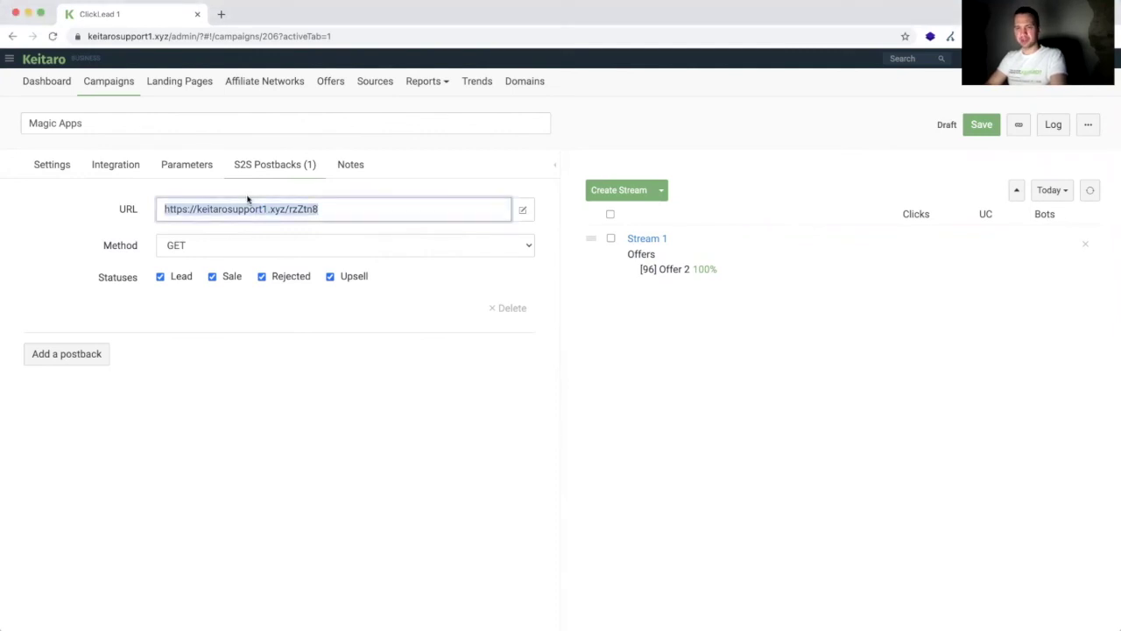
key(super+v)
Step: In the URL Constructor, replace any_name_parametr with external_id and apply the change
click(522, 210)
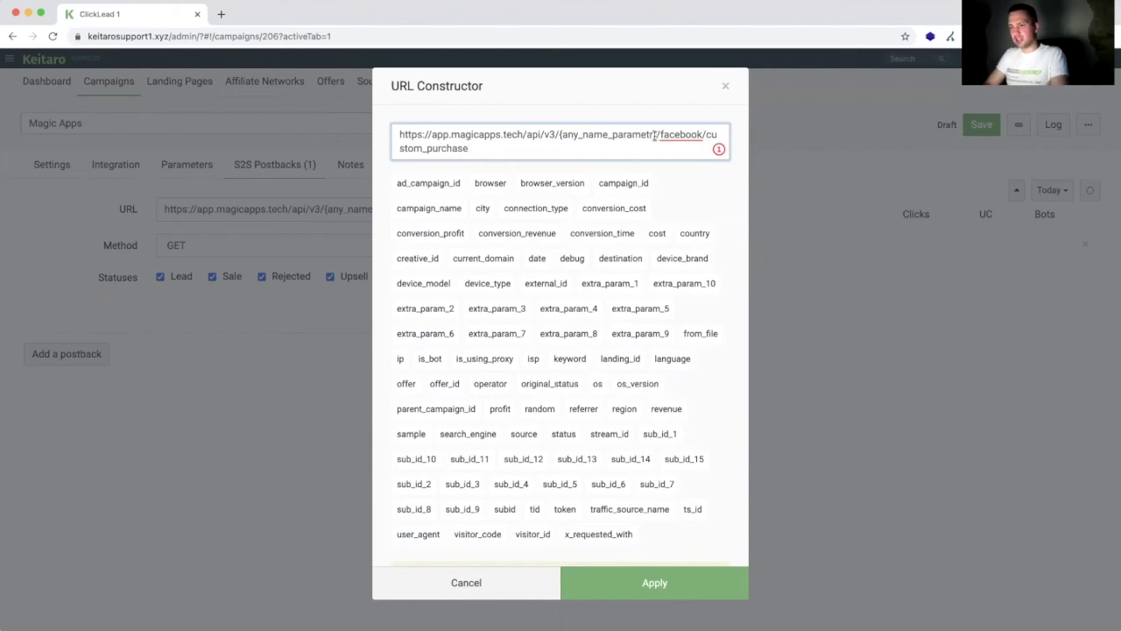
drag(653, 134, 564, 134)
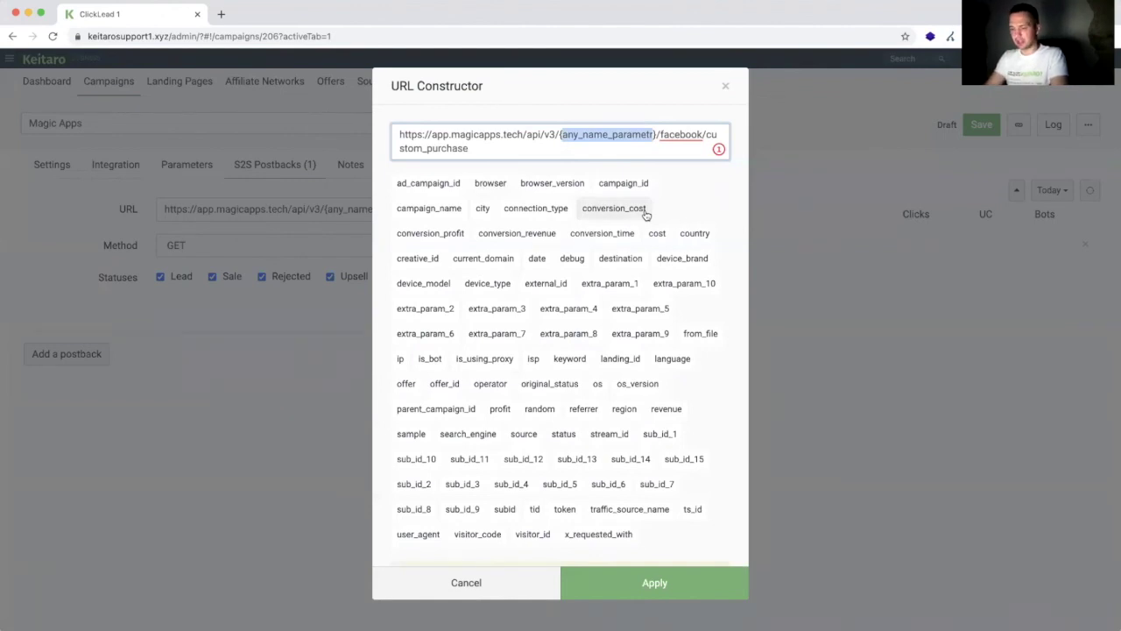
text(external)
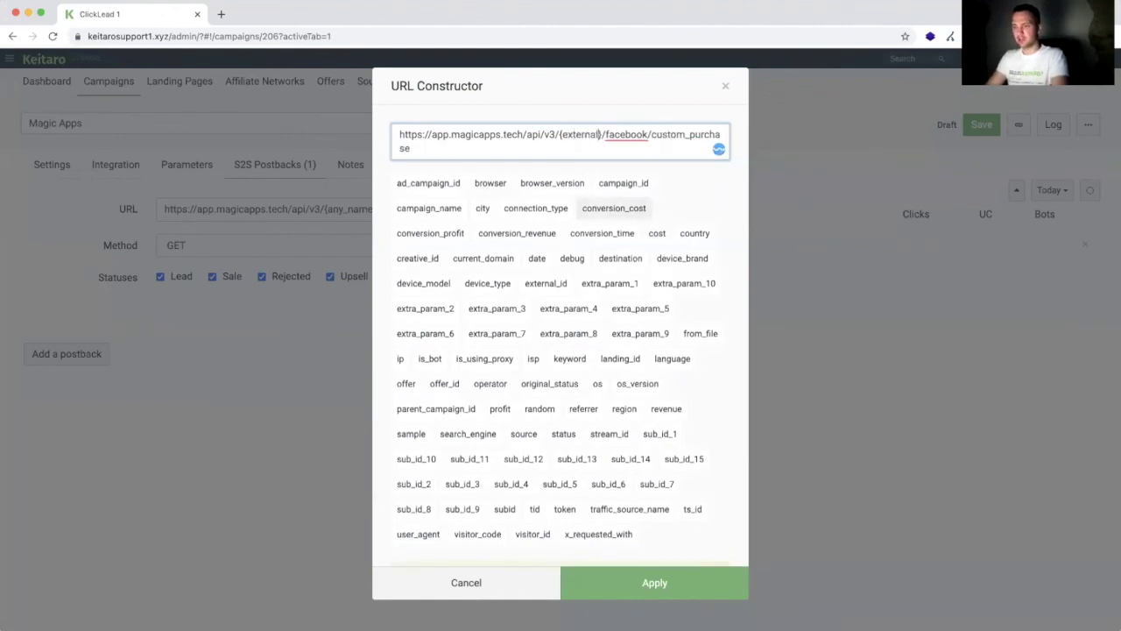
text(_id)
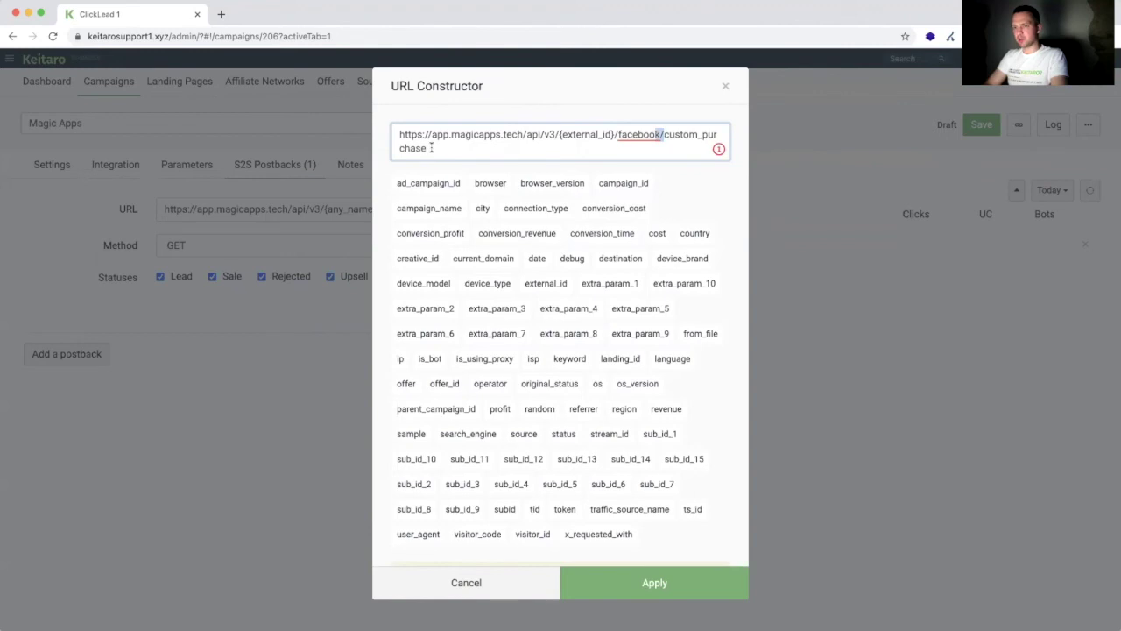
scroll(546, 318, down, 1)
scroll(613, 263, up, 1)
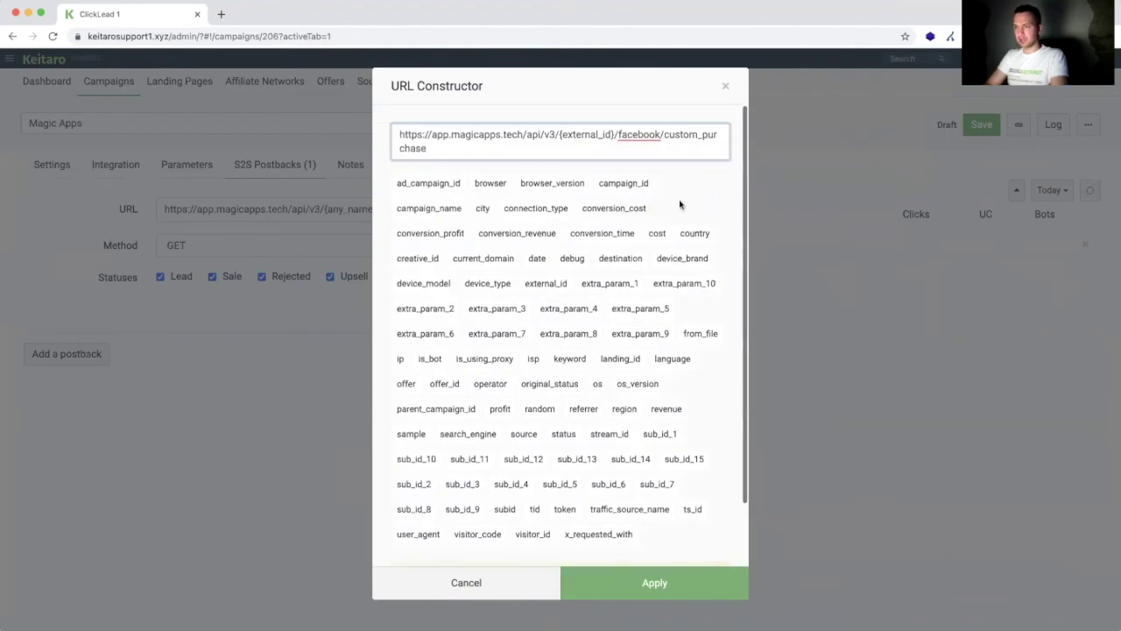
scroll(666, 368, down, 2)
click(629, 578)
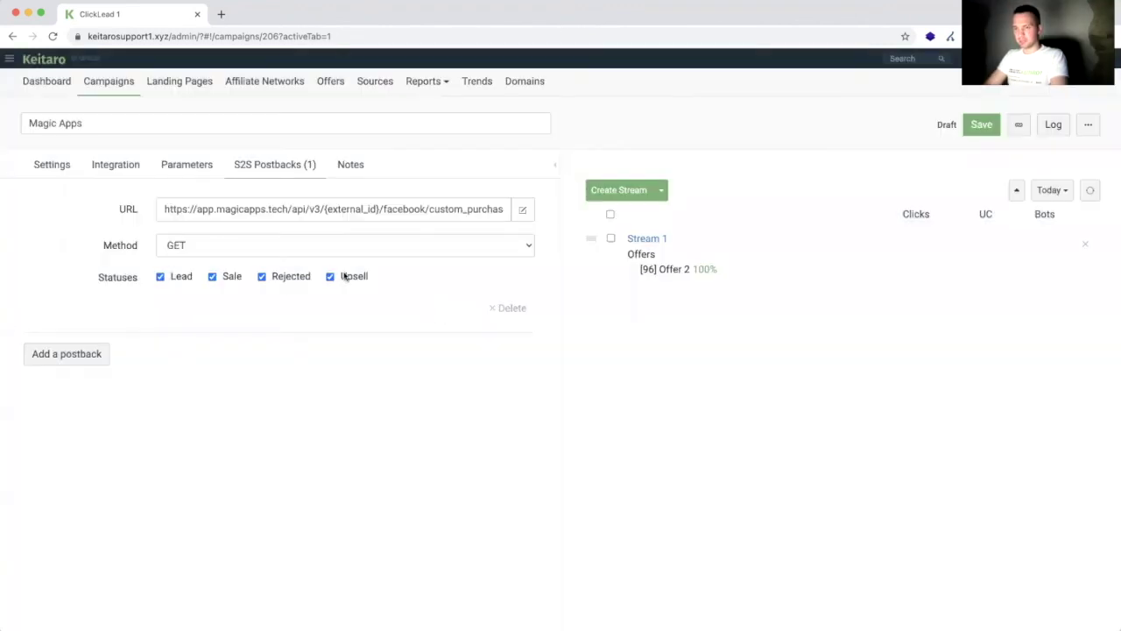
Step: Untick Lead, Rejected and Upsell so the postback fires only on Sale, and save
click(160, 277)
click(161, 276)
click(261, 276)
click(332, 276)
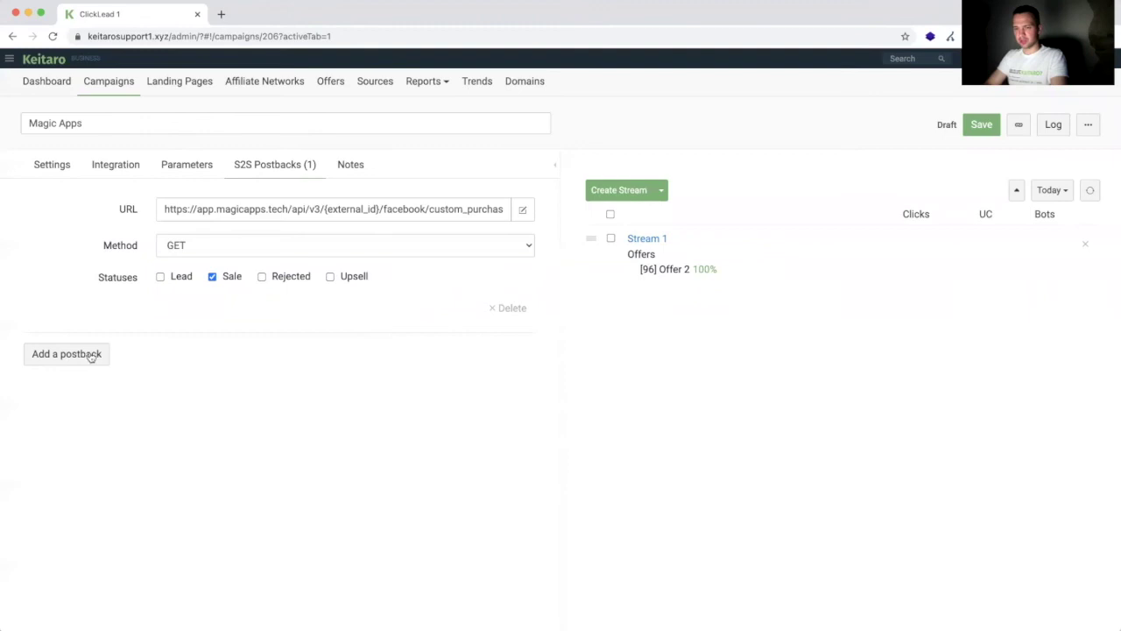
click(978, 127)
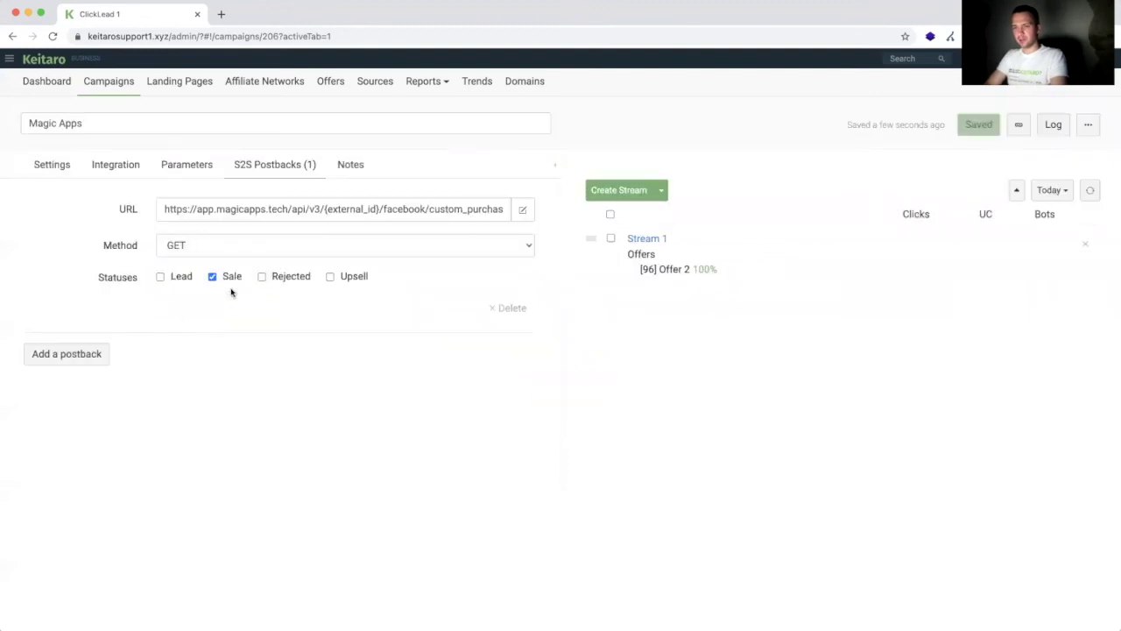
Step: Add a second postback and replace custom_purchase in the Sale URL with fb_mobile_complete_registration
click(103, 353)
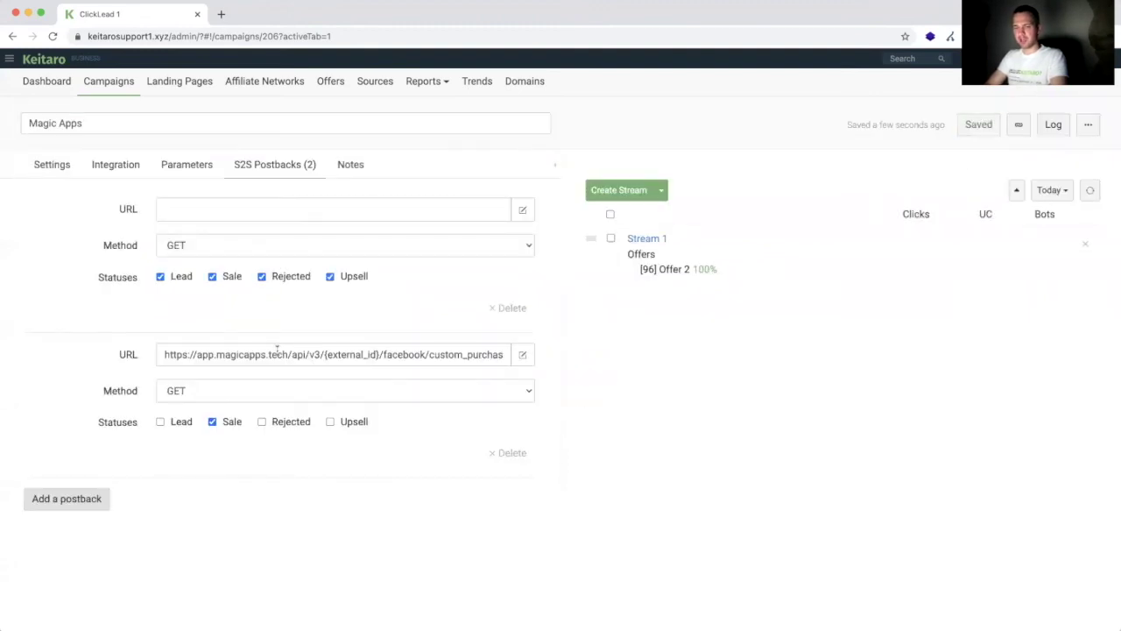
click(277, 351)
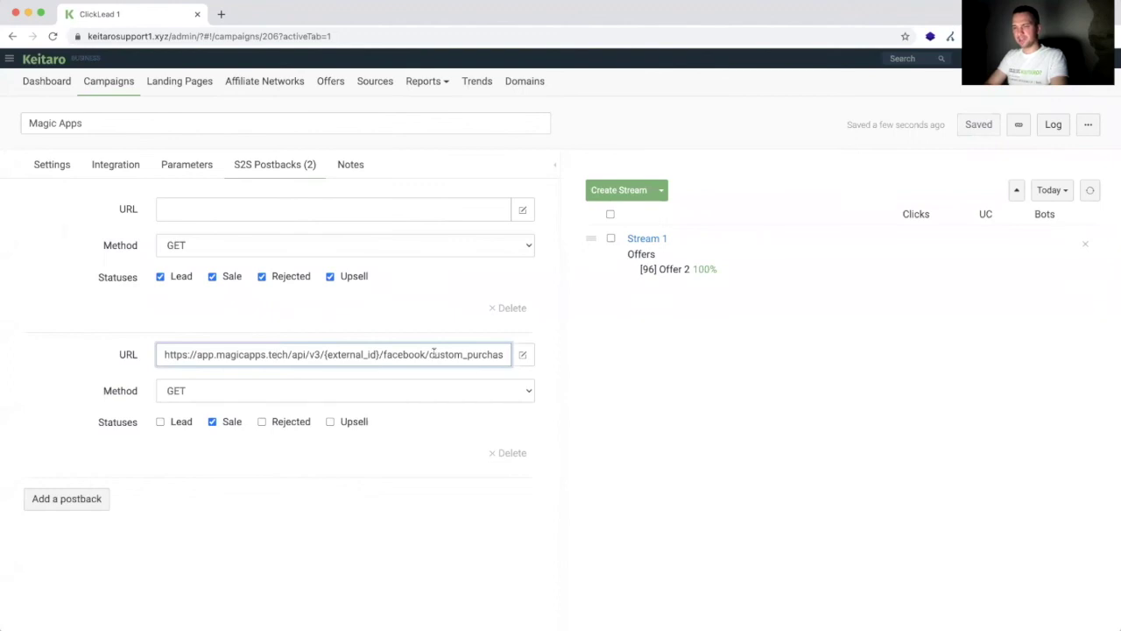
drag(428, 354, 555, 359)
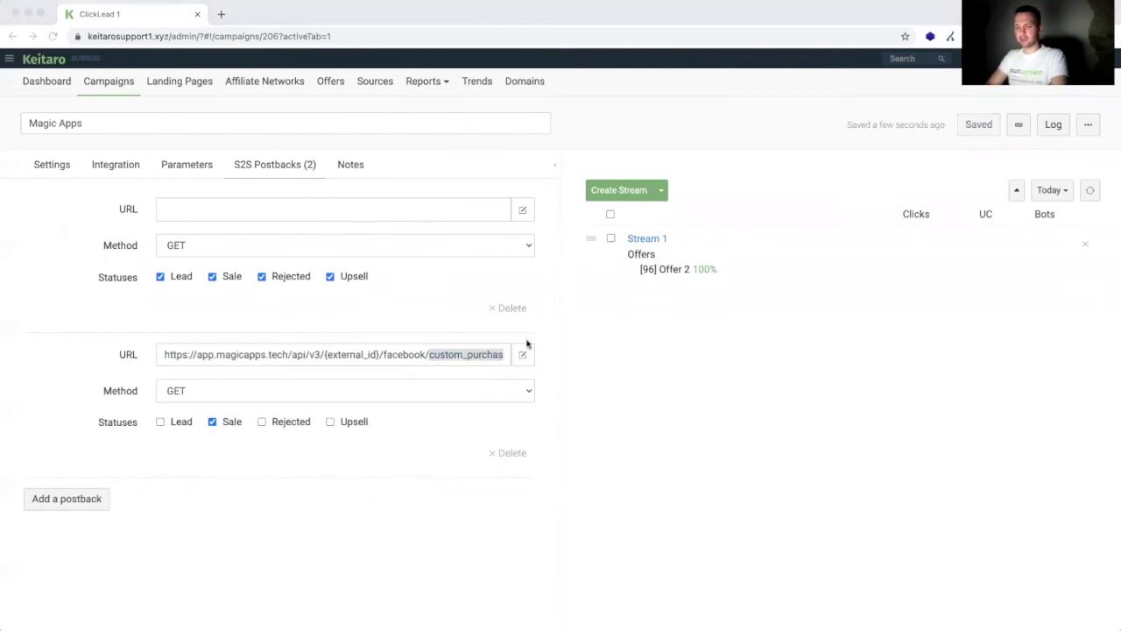
key(super+Tab)
text(fb_mobile_complete_registration)
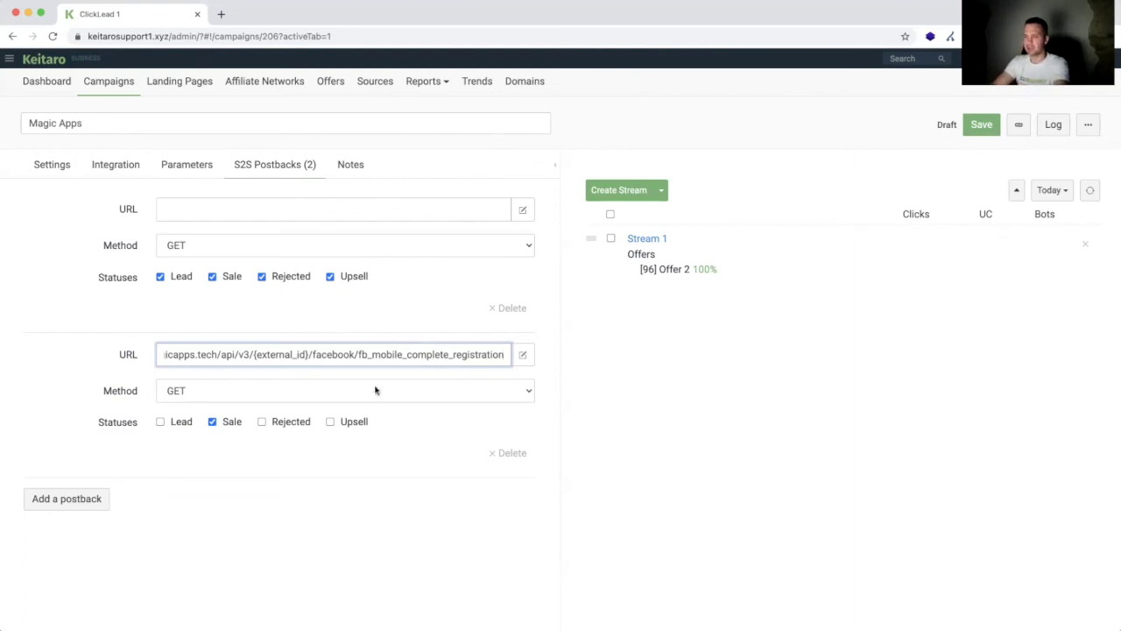
Step: Highlight the registration event and {external_id} in the postback URL, save the campaign, and switch to MagicApps
drag(357, 354, 584, 365)
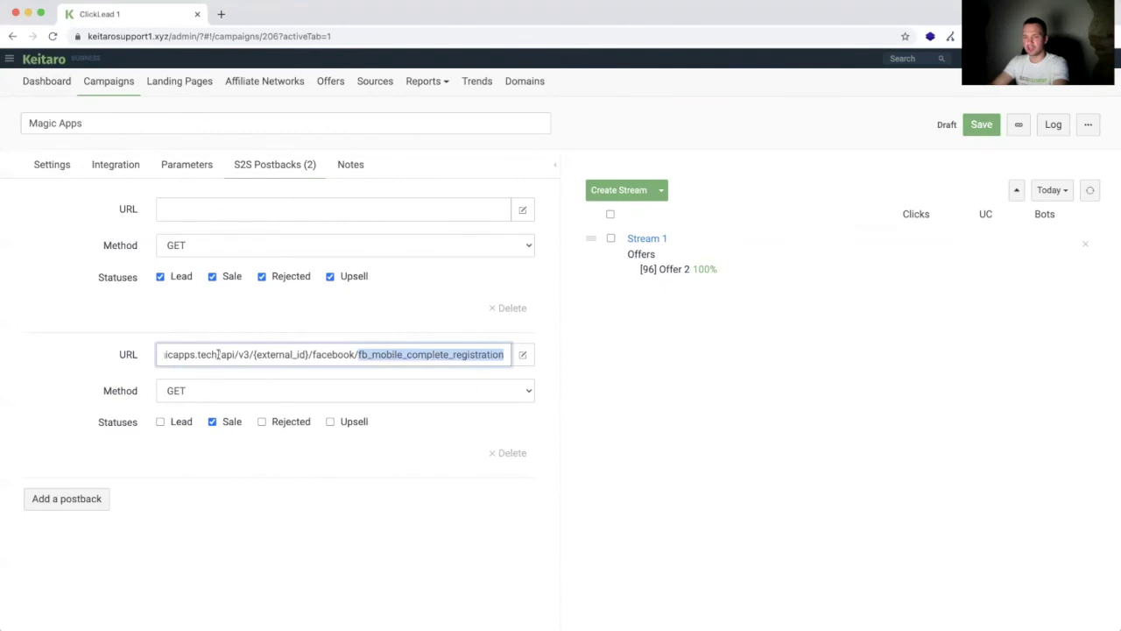
click(253, 354)
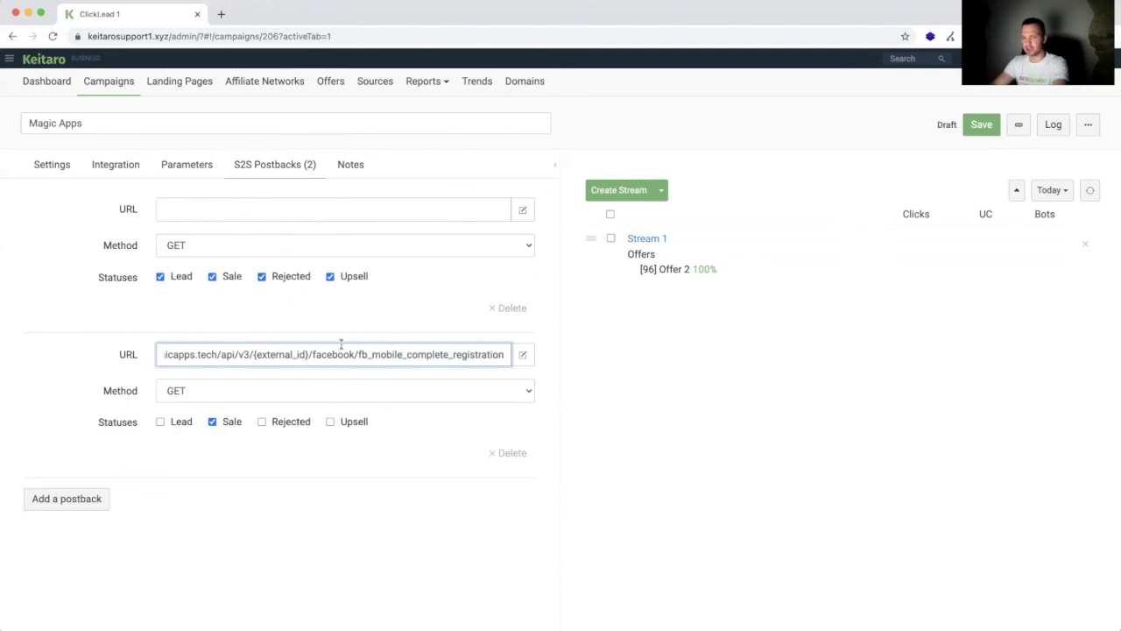
drag(309, 354, 269, 354)
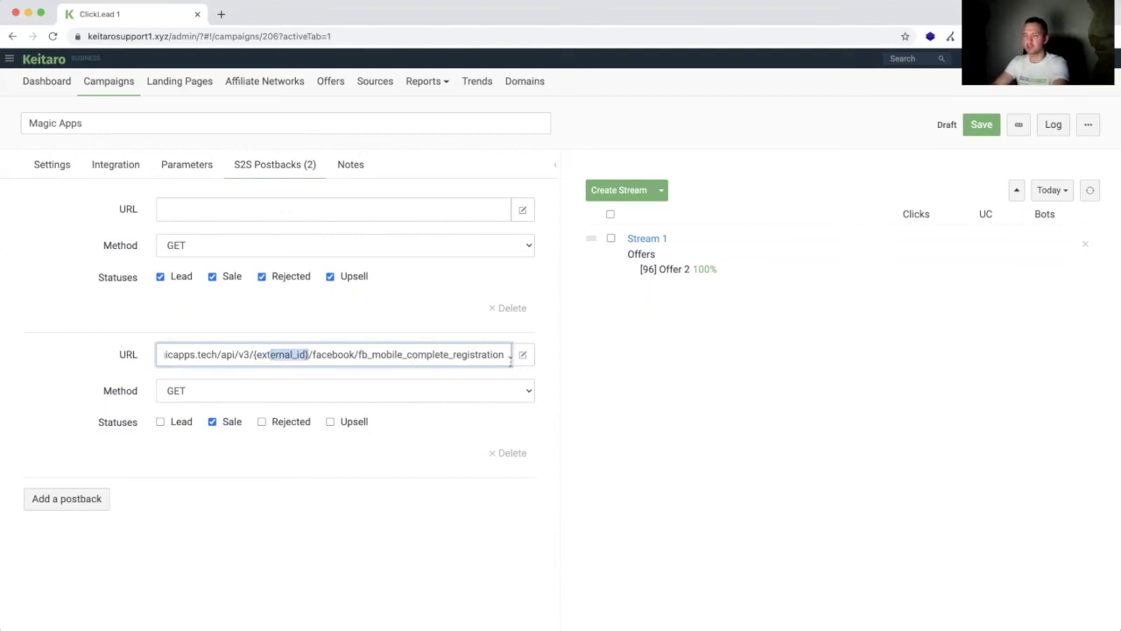
click(982, 125)
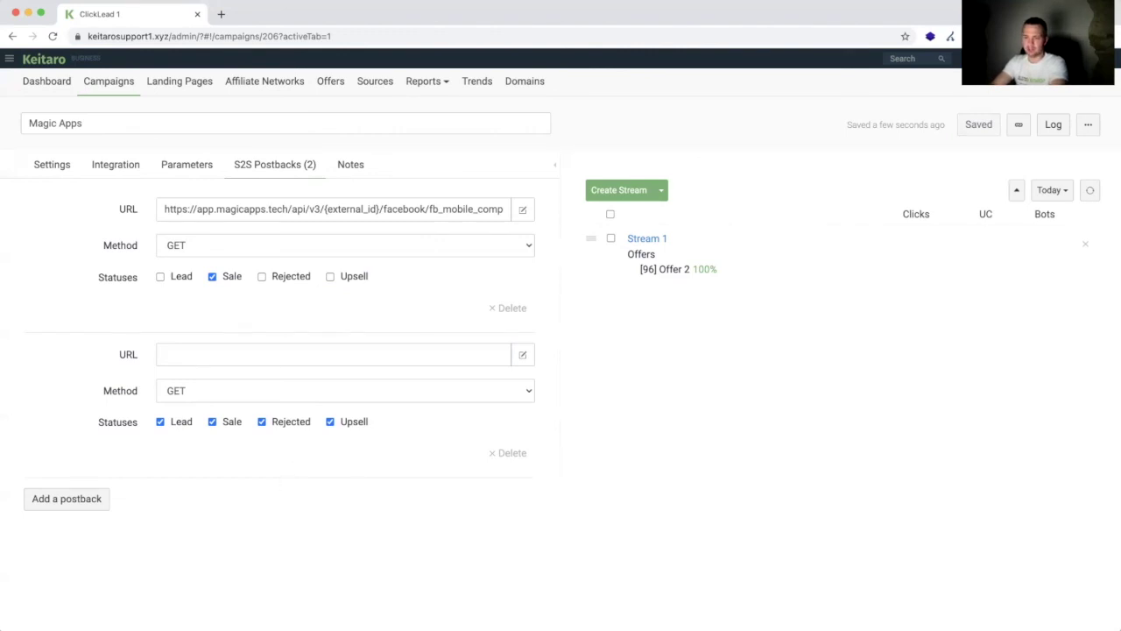
key(super+Tab)
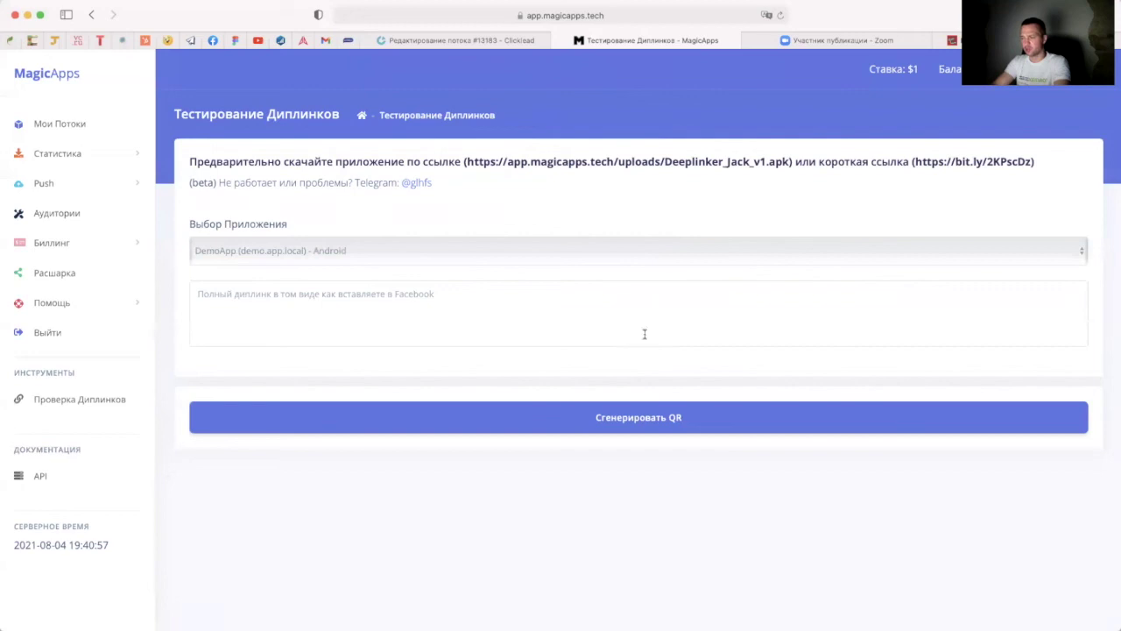
Step: Open Проверка Диплинков and try its app selector and full-deeplink field without changing anything
click(106, 401)
click(257, 254)
click(283, 298)
click(328, 295)
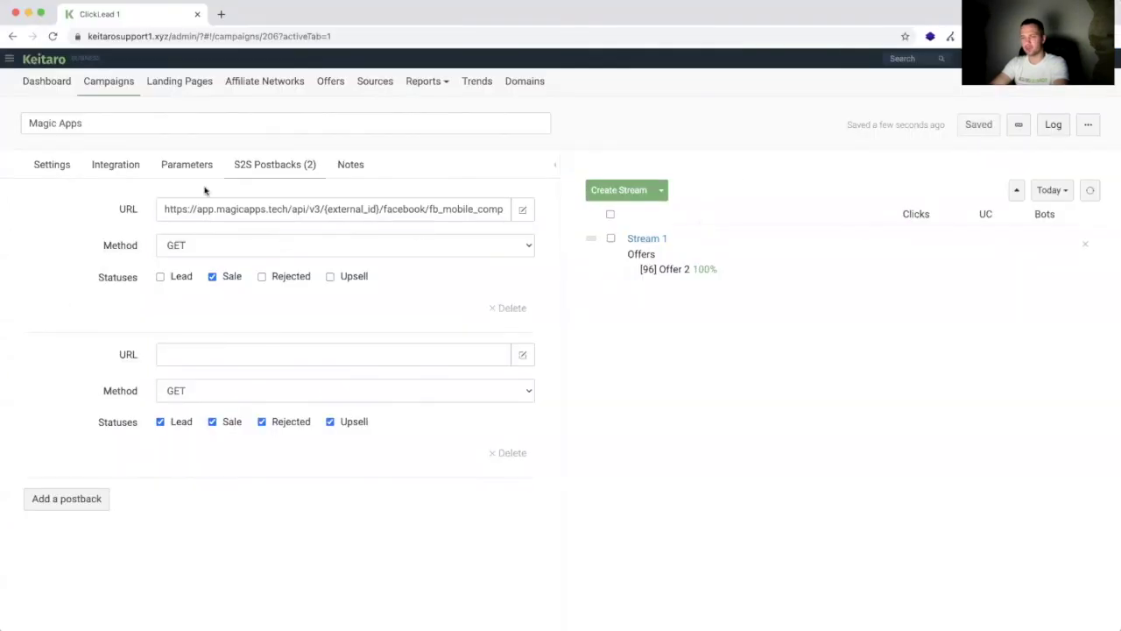
Step: Open the campaign's Integration tab and scroll through the integration methods, including KClient PHP and KClient JS
click(120, 171)
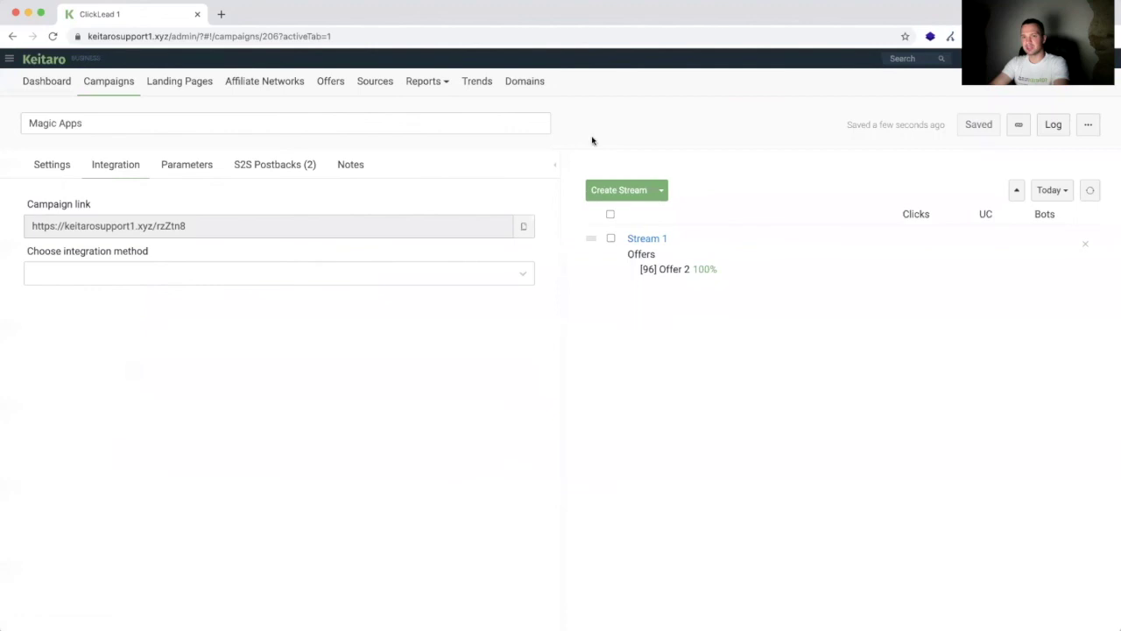
click(114, 269)
scroll(127, 408, down, 2)
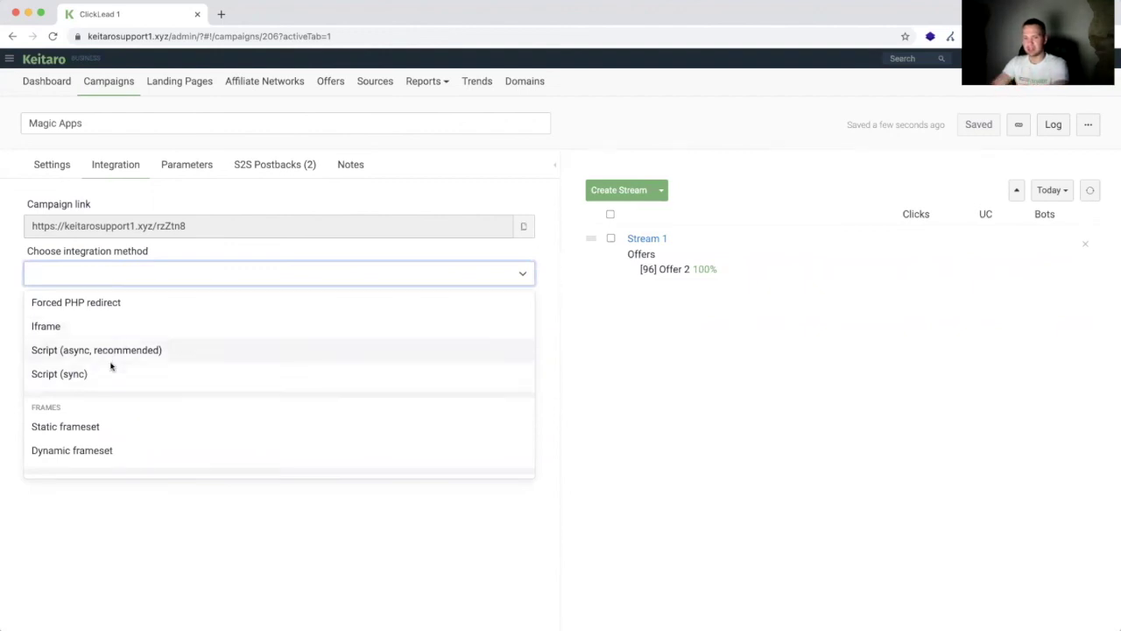
scroll(114, 395, down, 3)
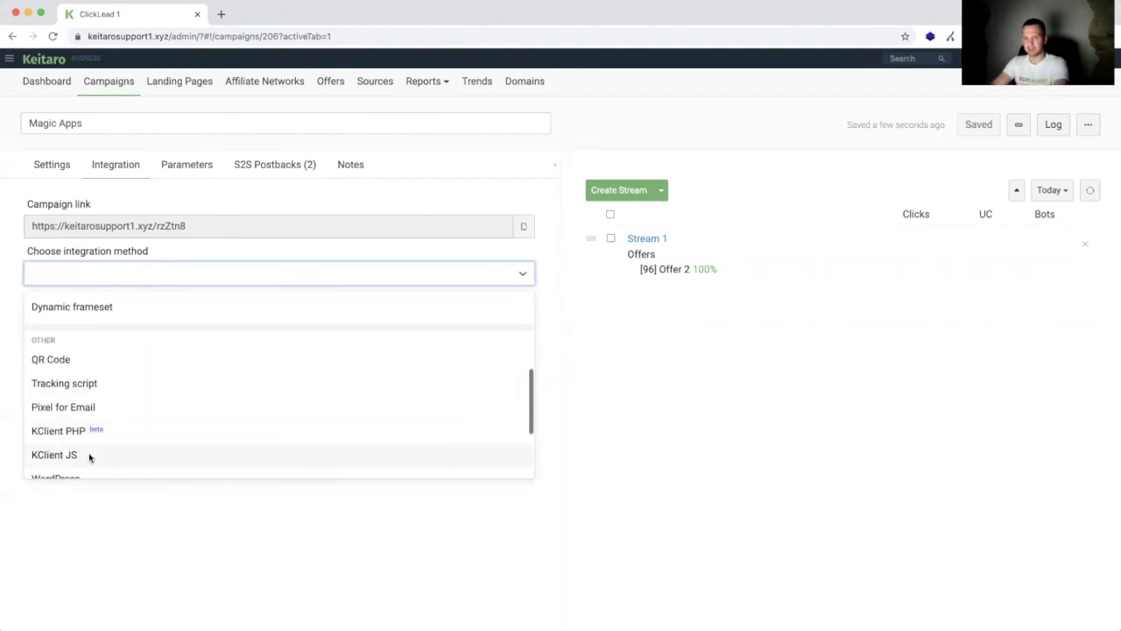
scroll(88, 412, down, 2)
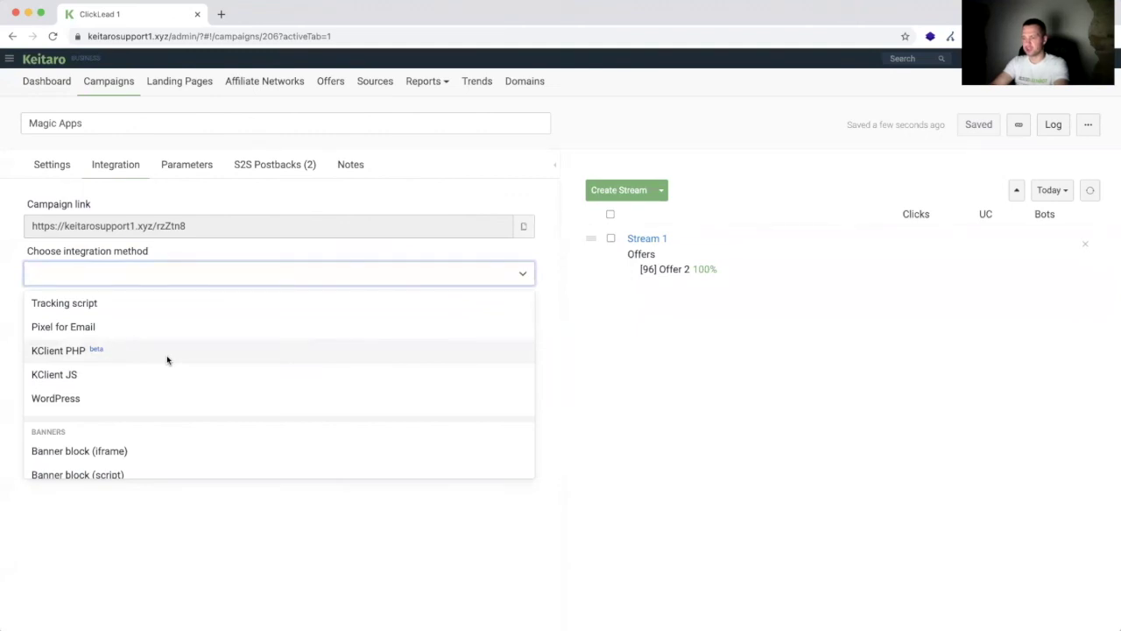
click(222, 16)
text(,kju rtbnfhj)
key(BackSpace)
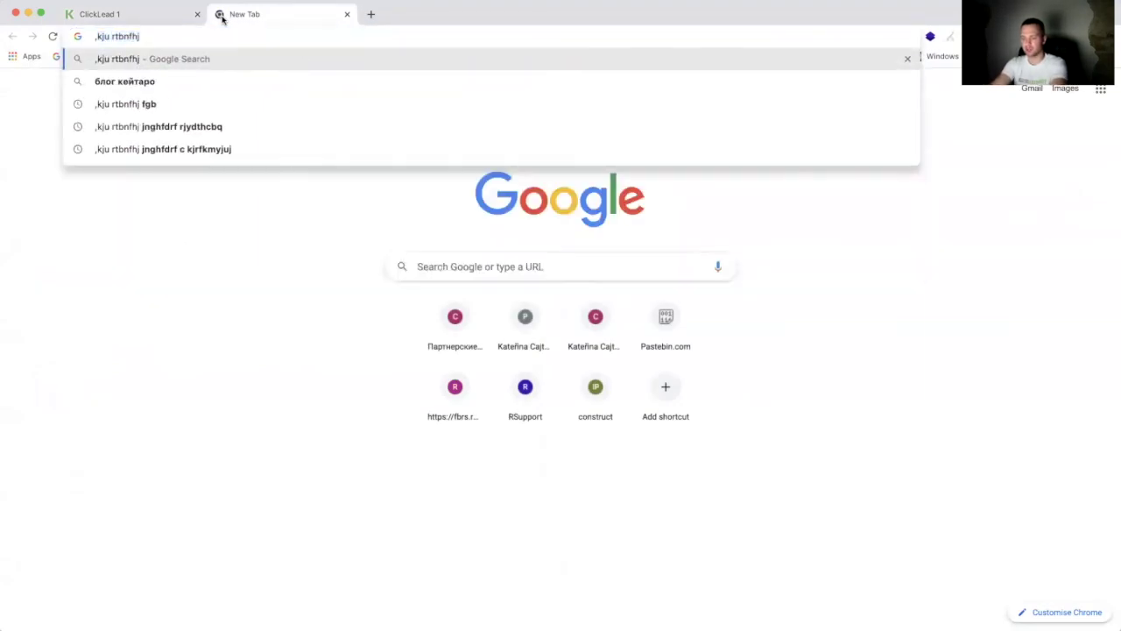
text(js kclient)
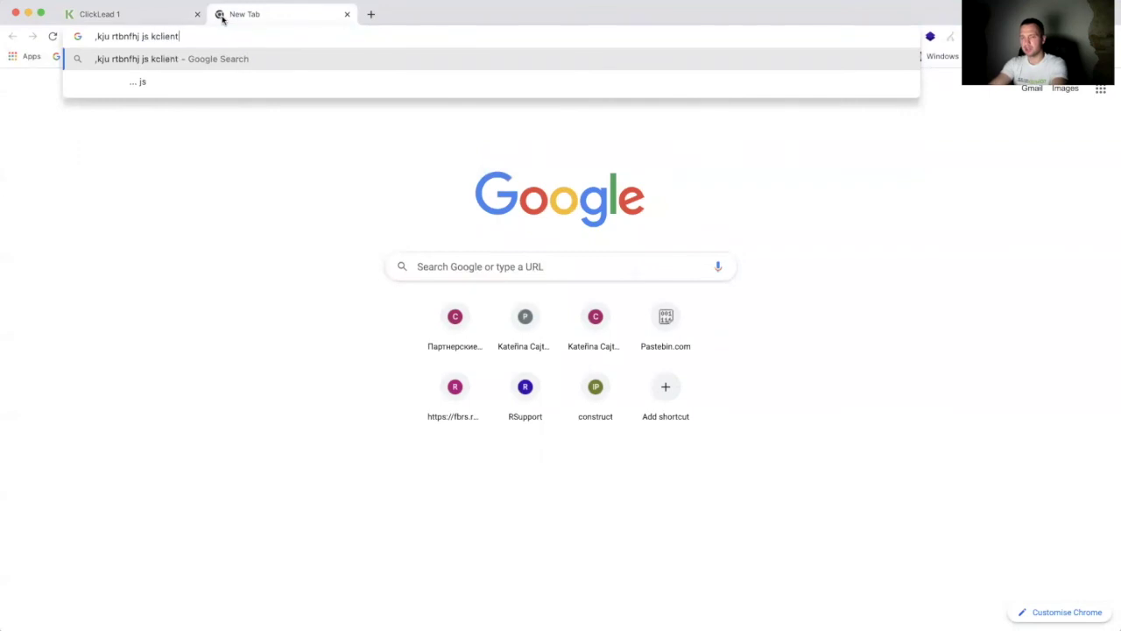
key(Return)
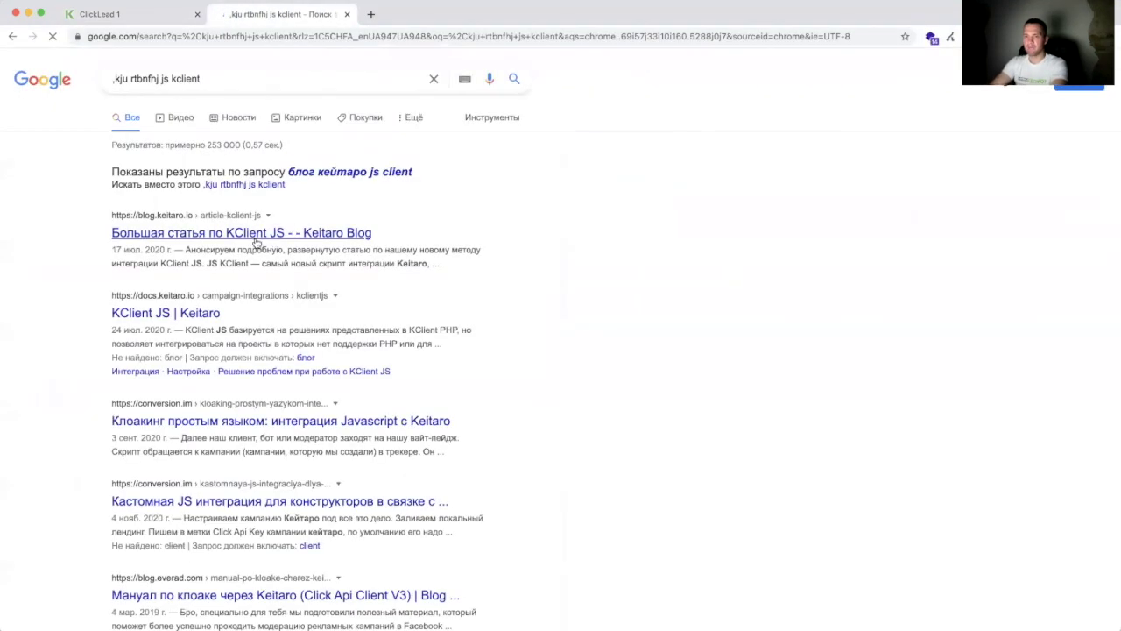
click(263, 235)
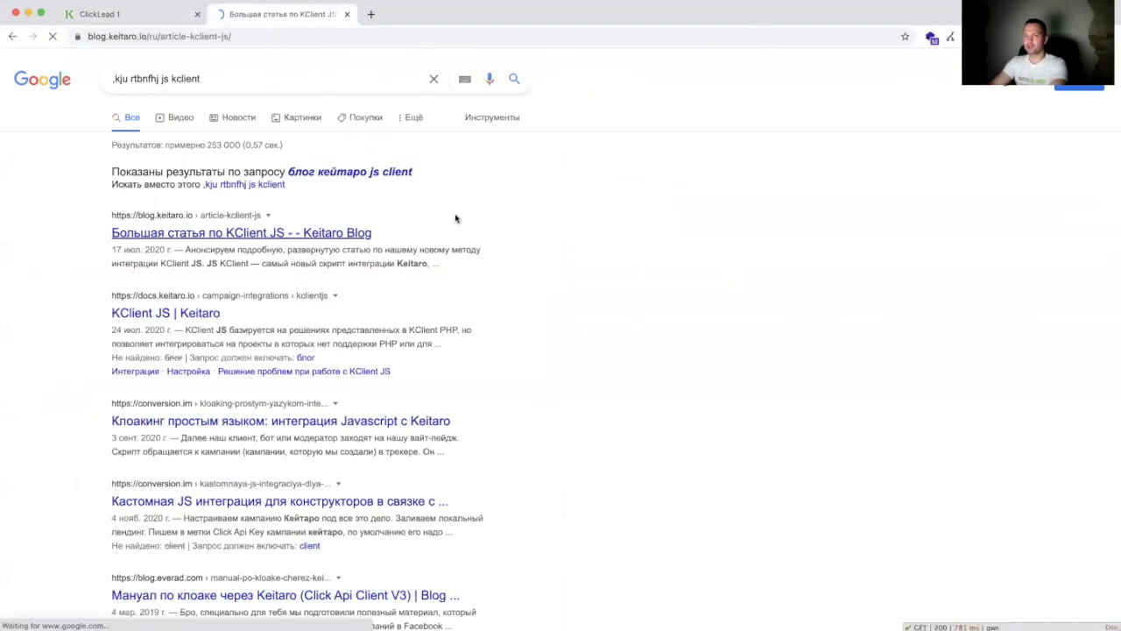
scroll(472, 354, down, 10)
scroll(473, 354, down, 20)
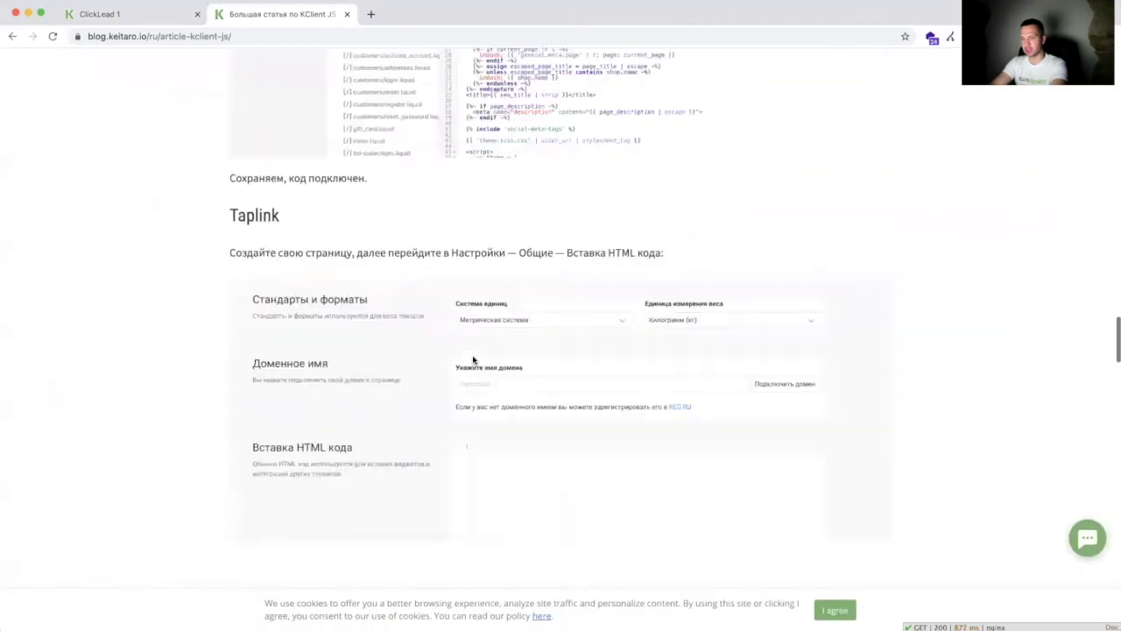
scroll(261, 70, up, 20)
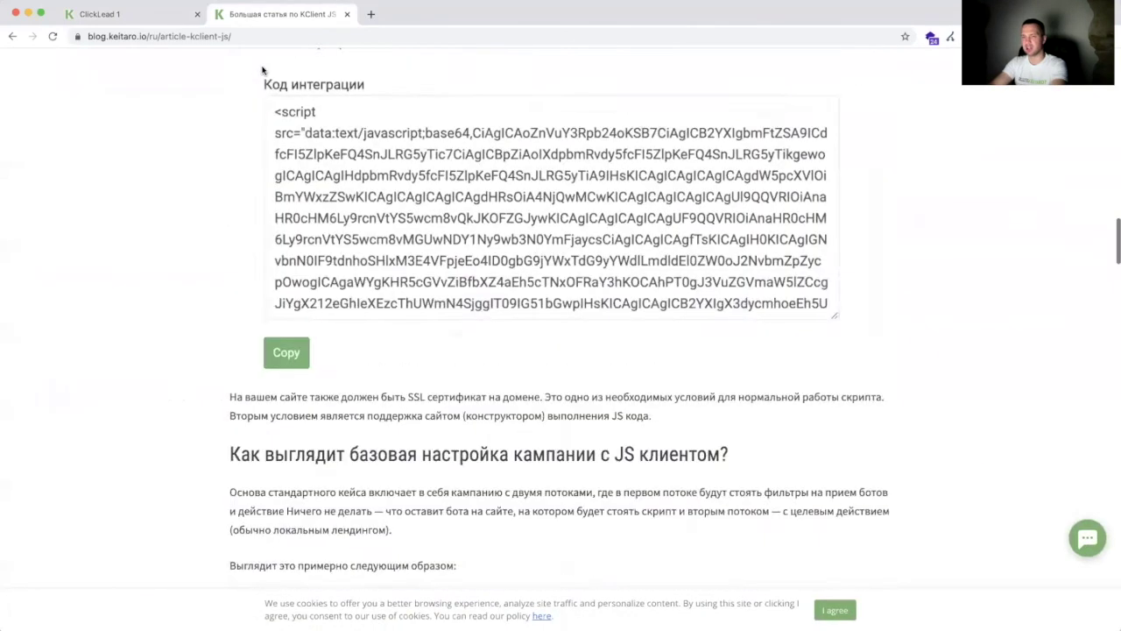
click(12, 37)
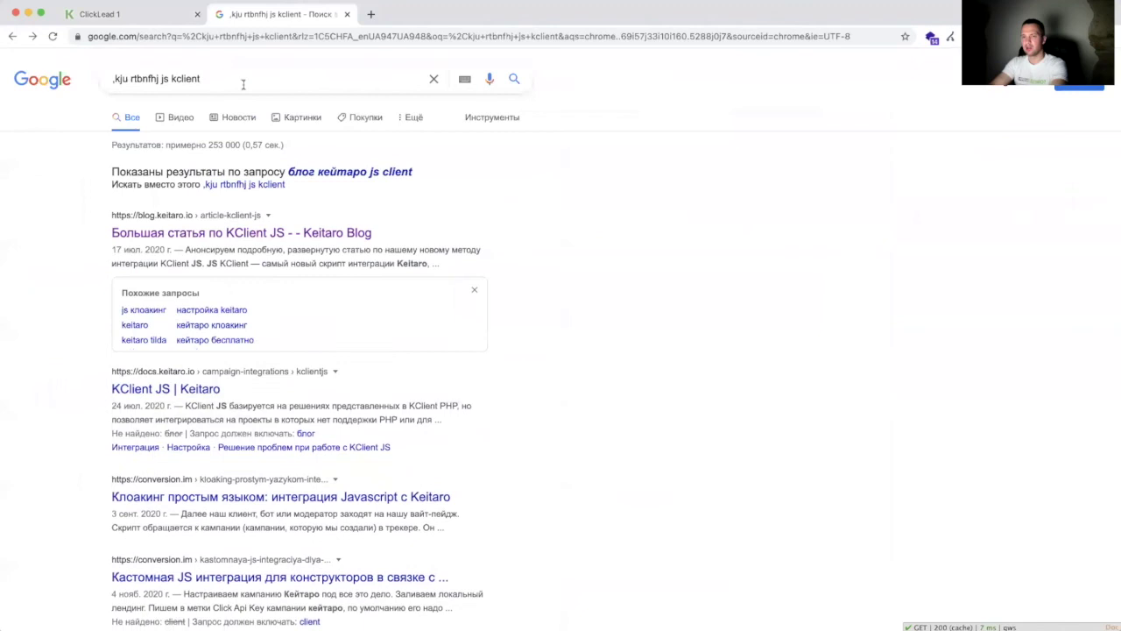
drag(236, 80, 174, 80)
text(php client)
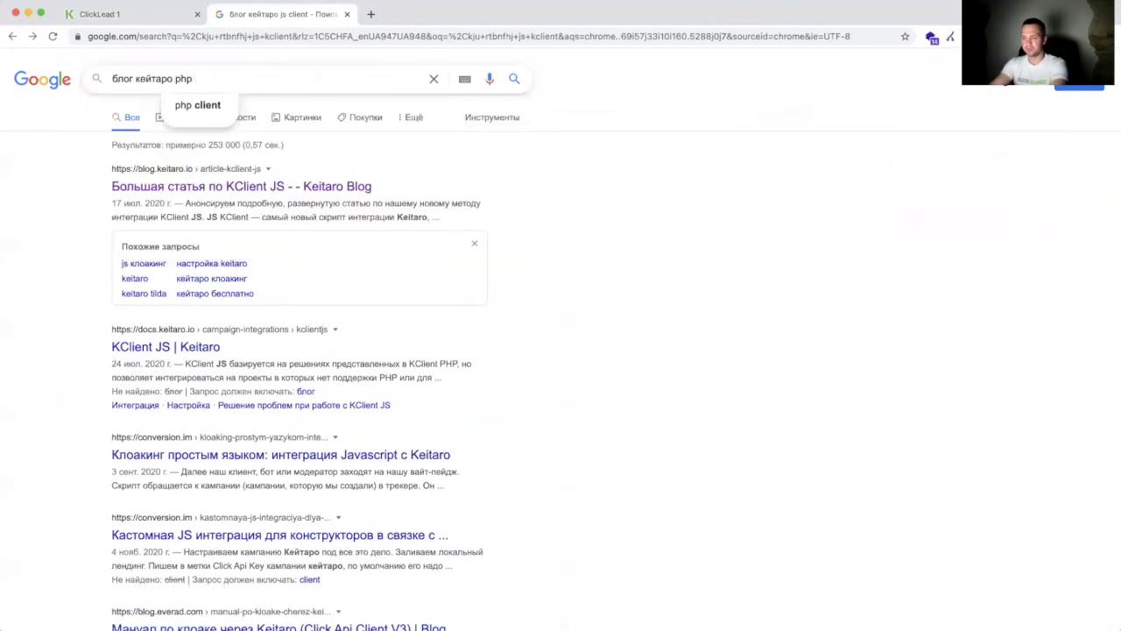
key(Return)
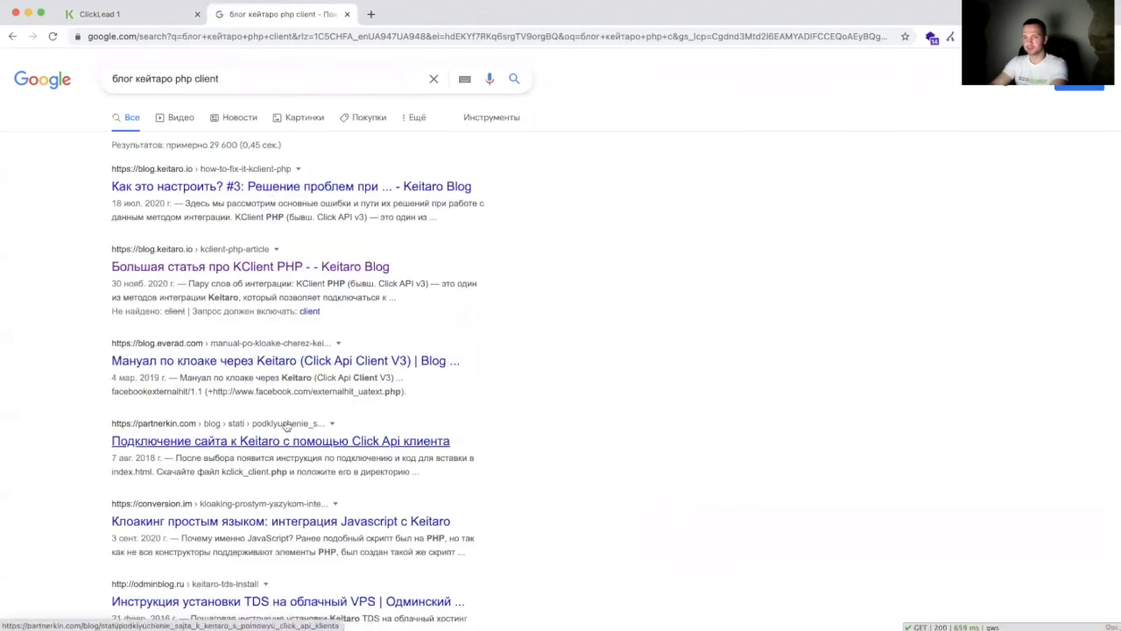
scroll(289, 427, down, 2)
scroll(285, 421, up, 3)
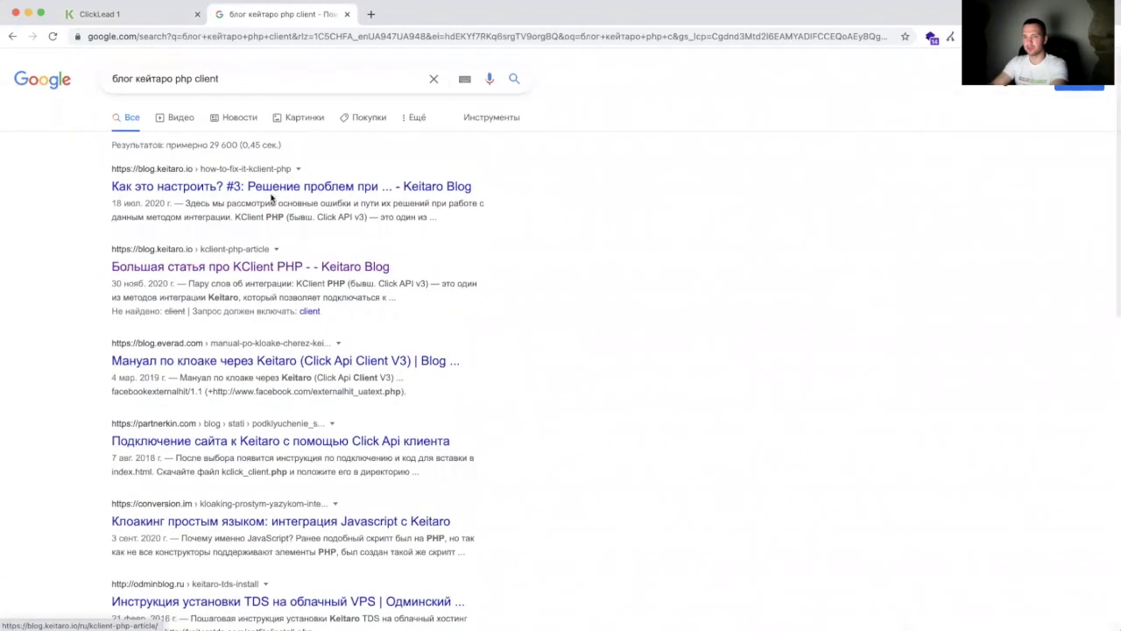
click(269, 188)
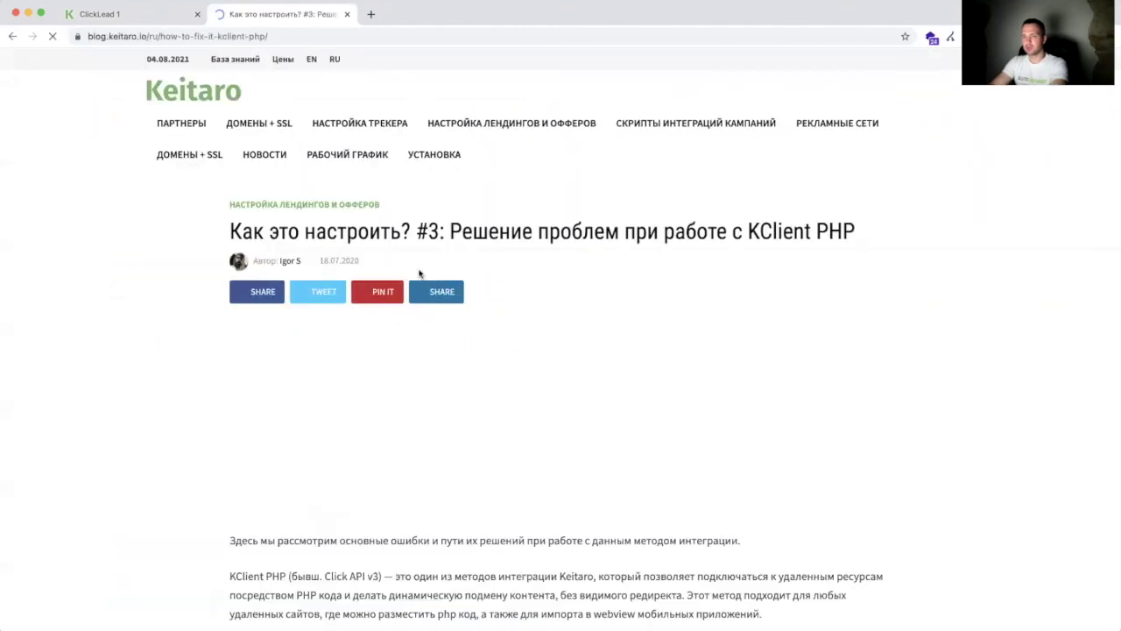
scroll(479, 366, down, 3)
scroll(479, 366, down, 15)
scroll(479, 366, up, 10)
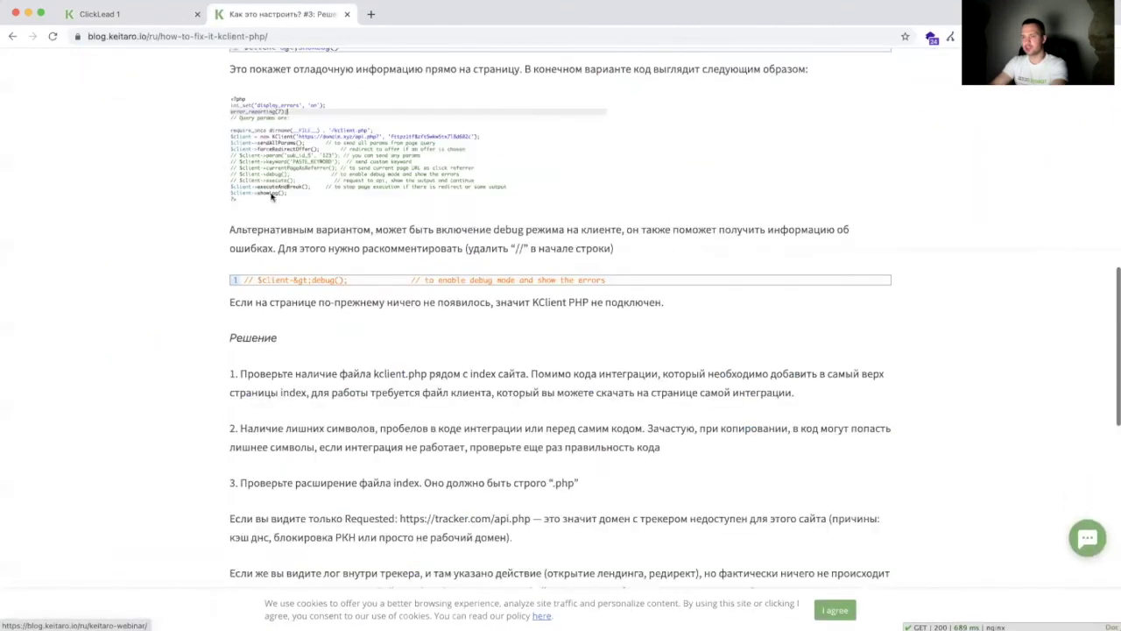
click(346, 14)
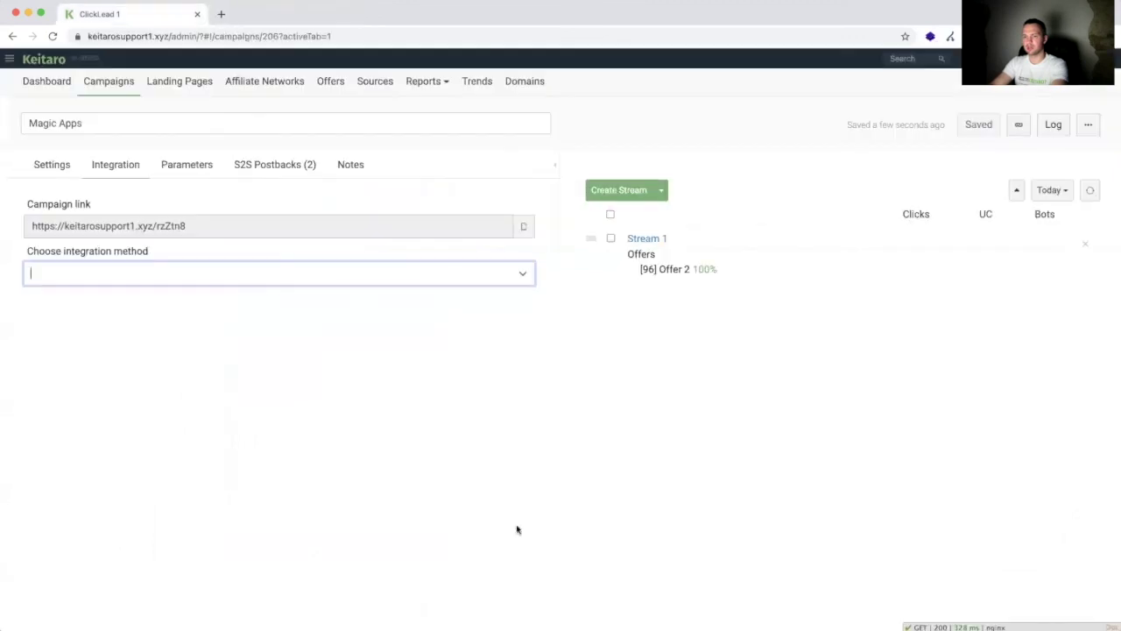